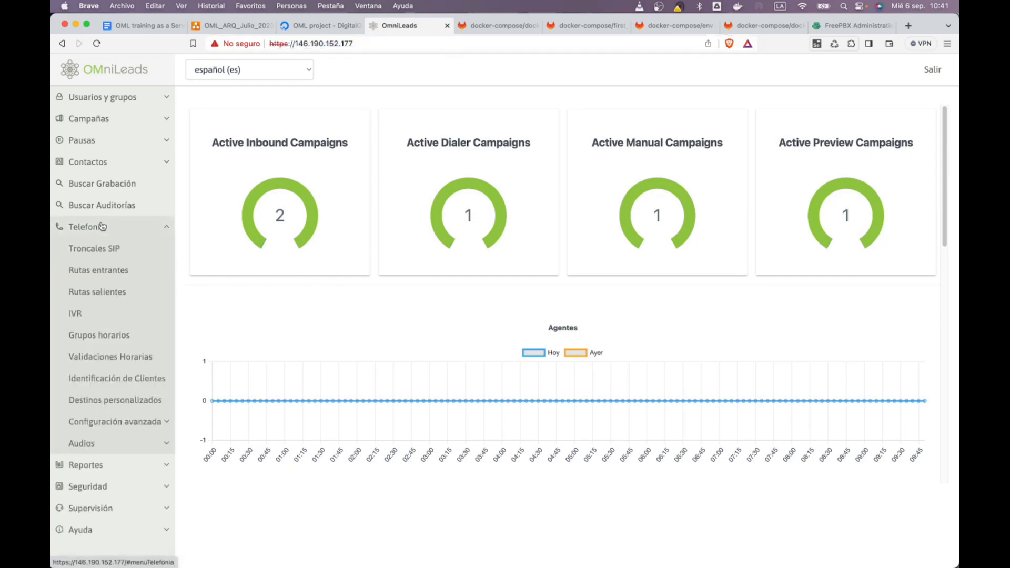
Step: Open the SIP trunk TroncalSIP0 for editing and review its full list of SIP parameters
{"action": "left_click", "coordinate": [123, 253]}
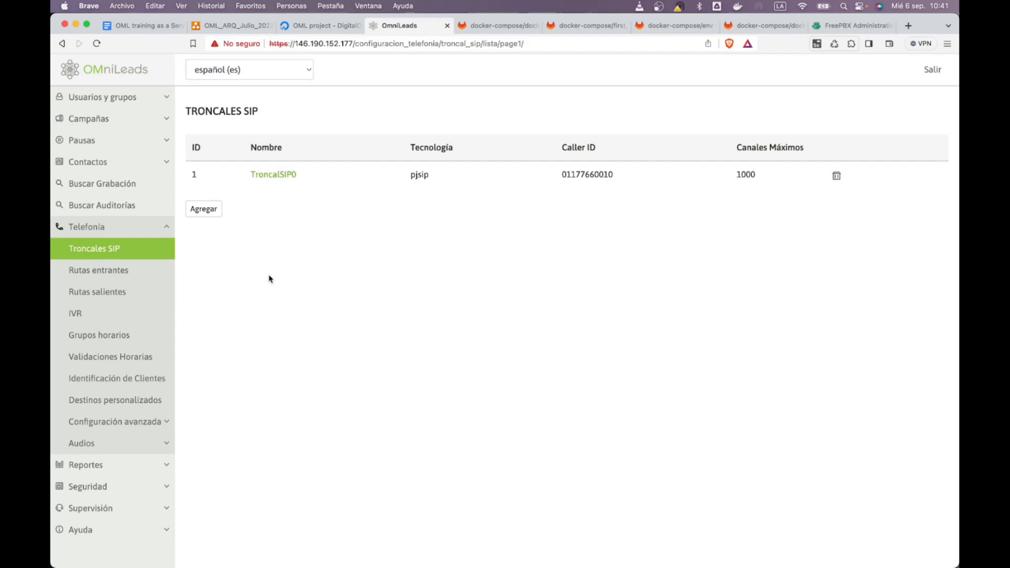
{"action": "left_click", "coordinate": [281, 176]}
{"action": "scroll", "coordinate": [340, 242], "scroll_direction": "down", "scroll_amount": 4}
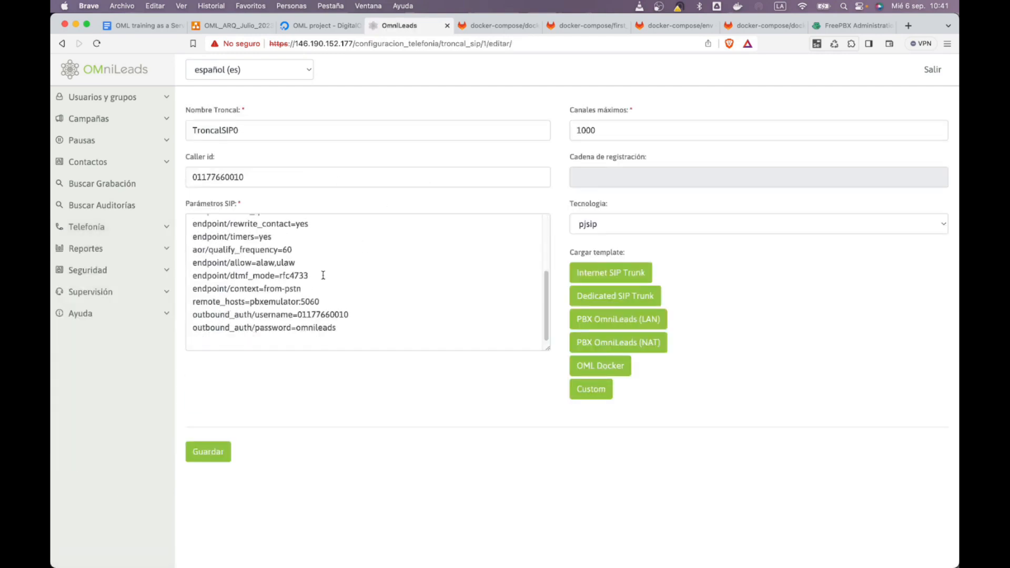
{"action": "scroll", "coordinate": [269, 306], "scroll_direction": "up", "scroll_amount": 5}
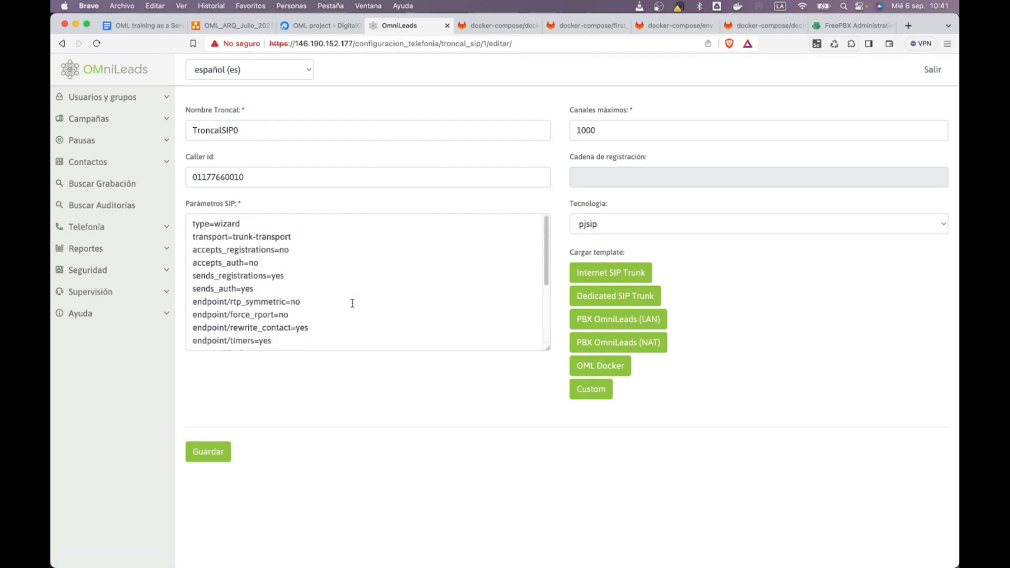
{"action": "scroll", "coordinate": [326, 296], "scroll_direction": "down", "scroll_amount": 4}
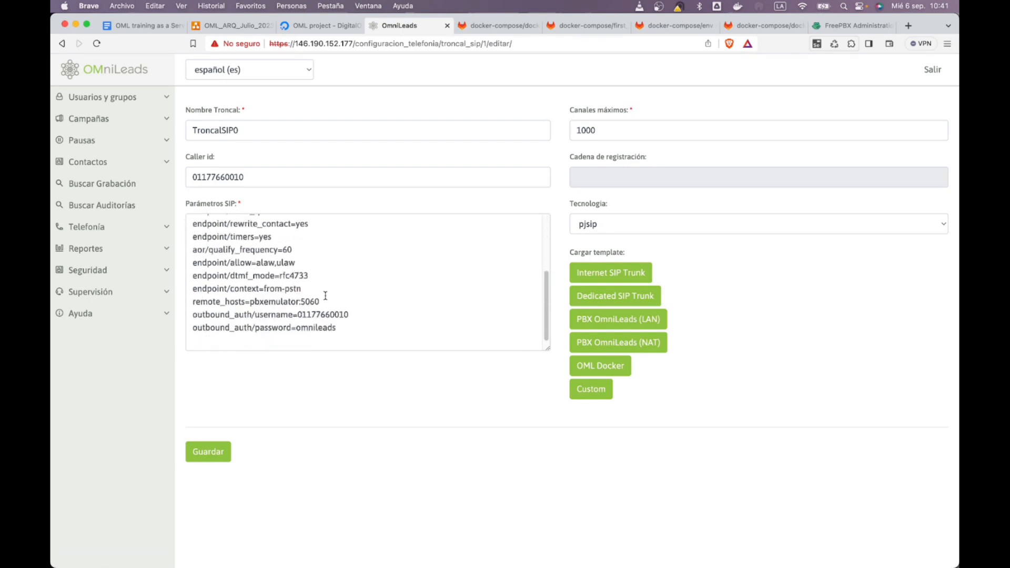
{"action": "scroll", "coordinate": [280, 247], "scroll_direction": "up", "scroll_amount": 5}
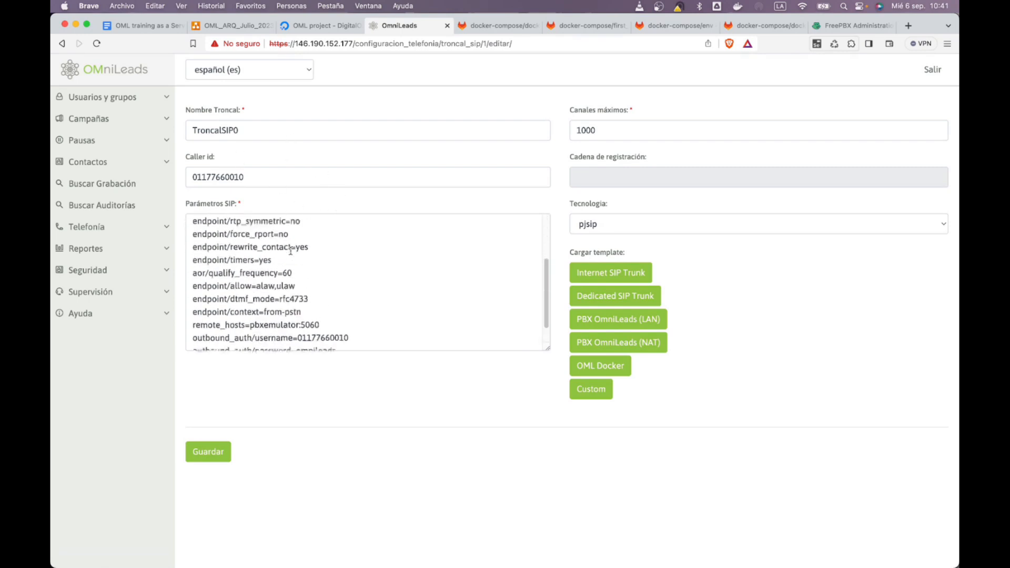
{"action": "left_click_drag", "start_coordinate": [242, 224], "coordinate": [284, 366]}
Step: Highlight the remote_hosts value in the trunk's SIP parameters to examine the host and port
{"action": "left_click", "coordinate": [323, 301]}
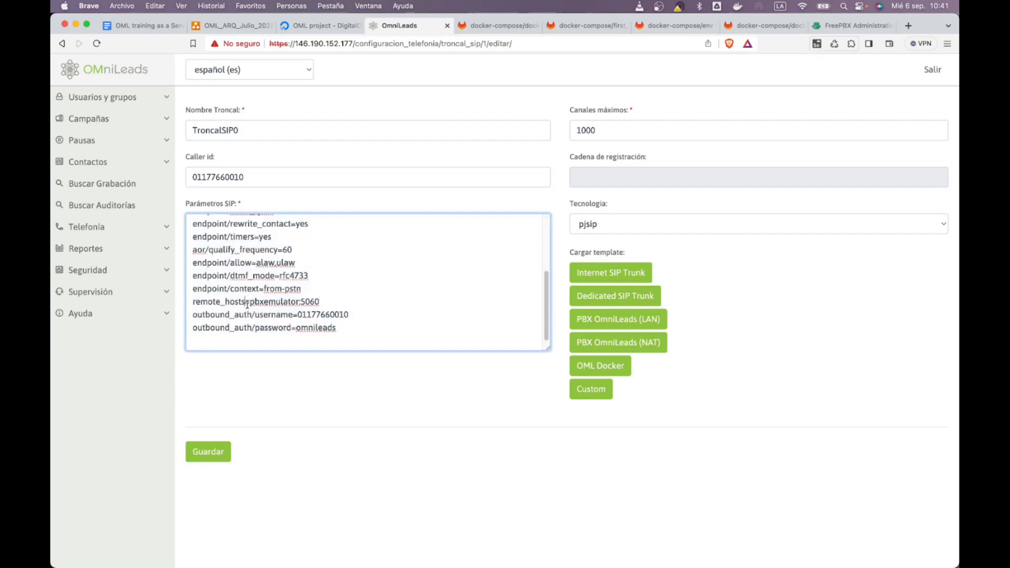
{"action": "key", "text": "alt+shift+Left"}
{"action": "key", "text": "alt+shift+Left"}
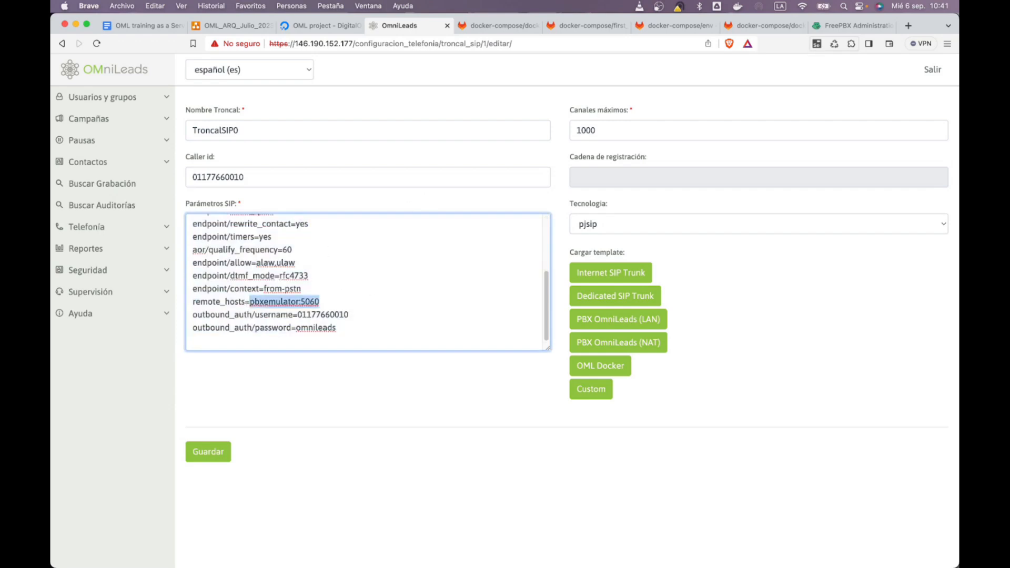
{"action": "key", "text": "Left"}
{"action": "key", "text": "alt+shift+Right"}
{"action": "key", "text": "alt+shift+Right"}
{"action": "key", "text": "Left"}
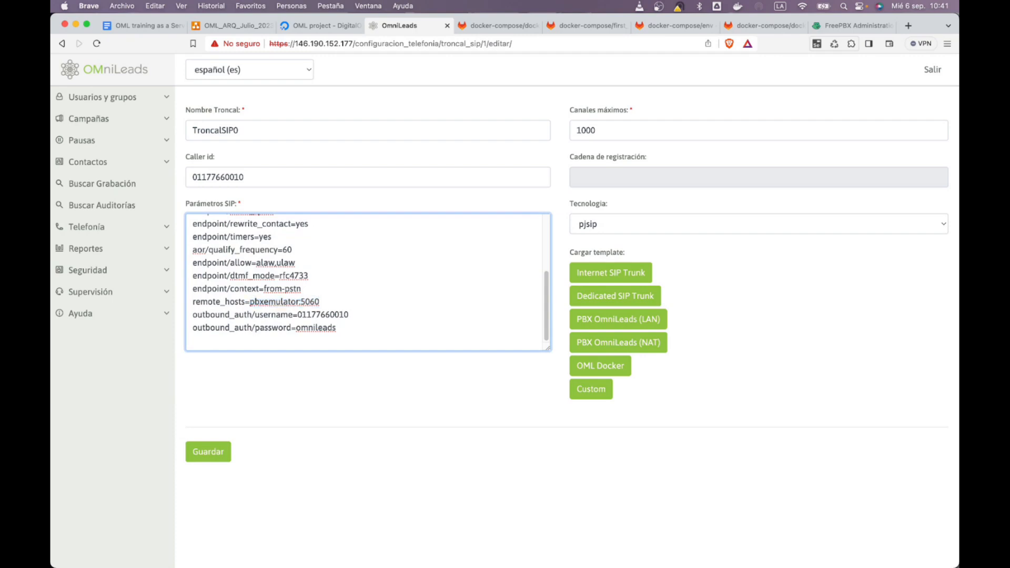
{"action": "key", "text": "alt+shift+Right"}
{"action": "key", "text": "alt+shift+Right"}
Step: Highlight the trunk's whole SIP parameter block from its first line to examine the wizard-style syntax
{"action": "key", "text": "super+Left"}
{"action": "key", "text": "super+Left"}
{"action": "key", "text": "super+Up"}
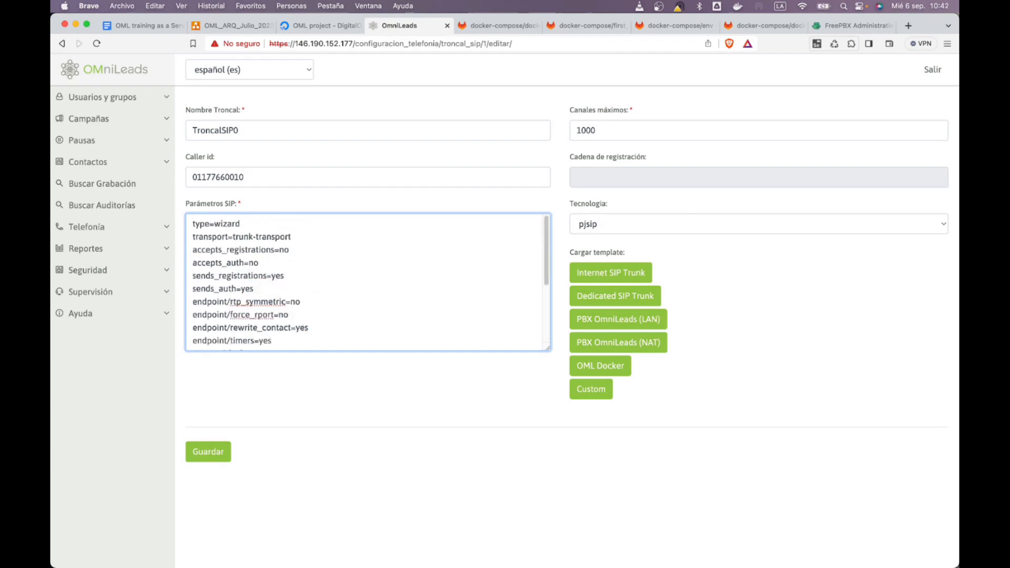
{"action": "key", "text": "shift+Down"}
{"action": "key", "text": "shift+Down"}
{"action": "key", "text": "shift+Down"}
{"action": "key", "text": "shift+Down"}
{"action": "key", "text": "shift+Down"}
{"action": "key", "text": "shift+Down"}
{"action": "key", "text": "shift+Down"}
{"action": "key", "text": "shift+Down"}
{"action": "key", "text": "shift+Down"}
{"action": "key", "text": "shift+Down"}
{"action": "key", "text": "shift+Down"}
{"action": "key", "text": "shift+Down"}
{"action": "key", "text": "shift+Down"}
{"action": "key", "text": "shift+Down"}
{"action": "key", "text": "shift+Down"}
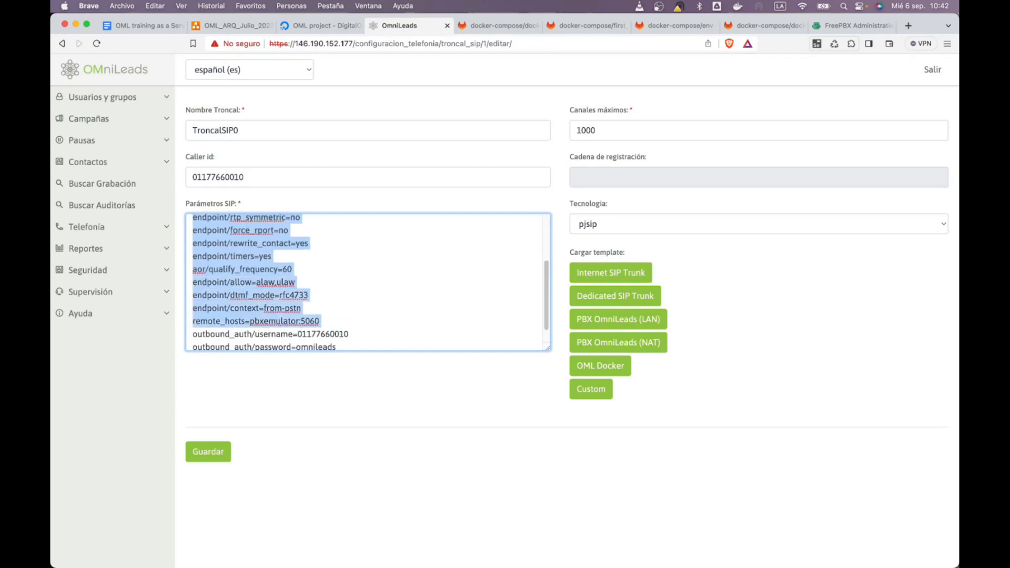
{"action": "key", "text": "shift+Down"}
{"action": "key", "text": "shift+Down"}
{"action": "key", "text": "super+Up"}
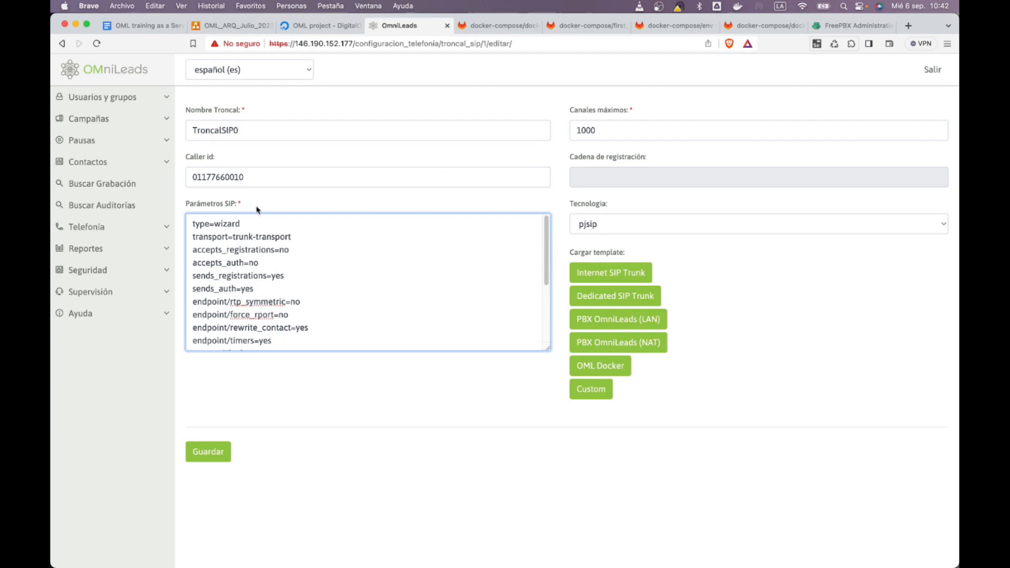
{"action": "key", "text": "super+Up"}
{"action": "key", "text": "super+shift+Down"}
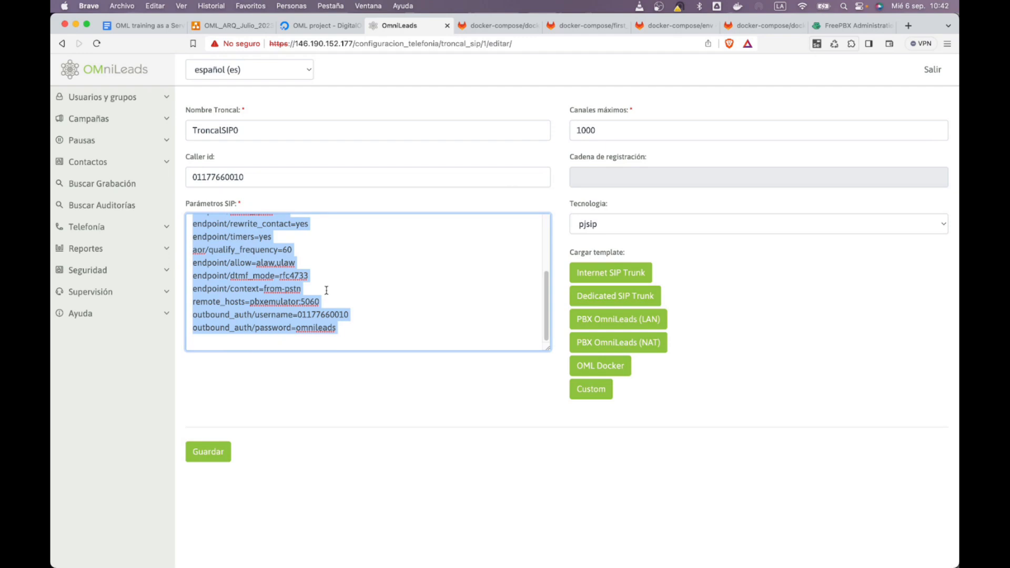
{"action": "key", "text": "super+Up"}
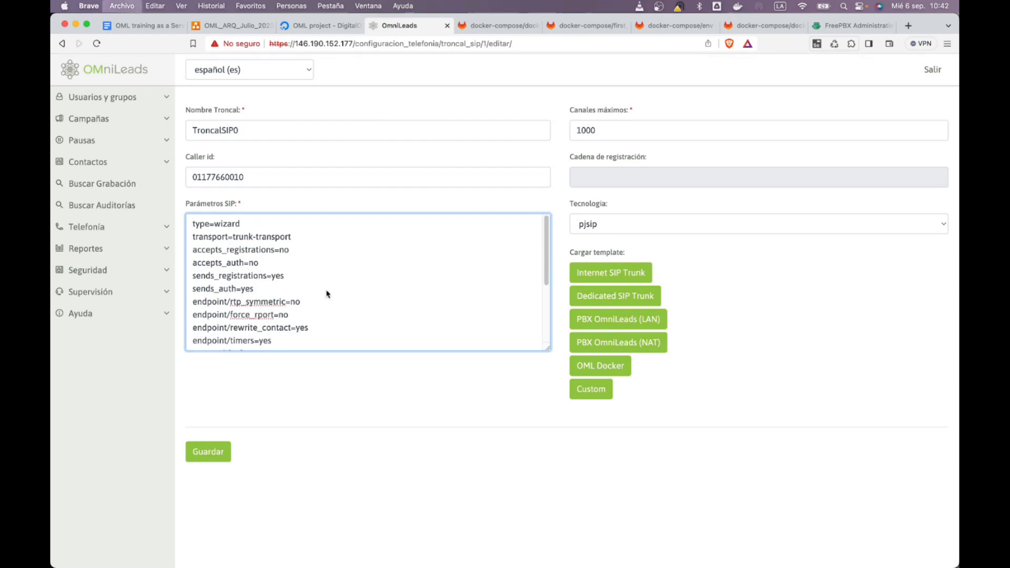
Step: Search the web for pjsip_wizard in a new tab and open the Asterisk blog article and GitHub sample file
{"action": "key", "text": "super+t"}
{"action": "type", "text": "pjsip_w"}
{"action": "type", "text": "izard"}
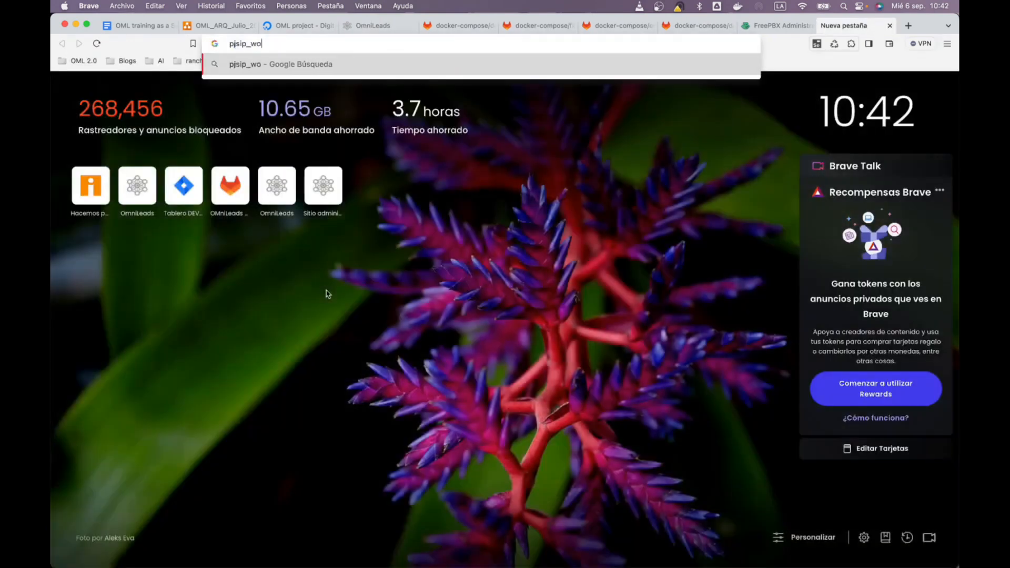
{"action": "key", "text": "Return"}
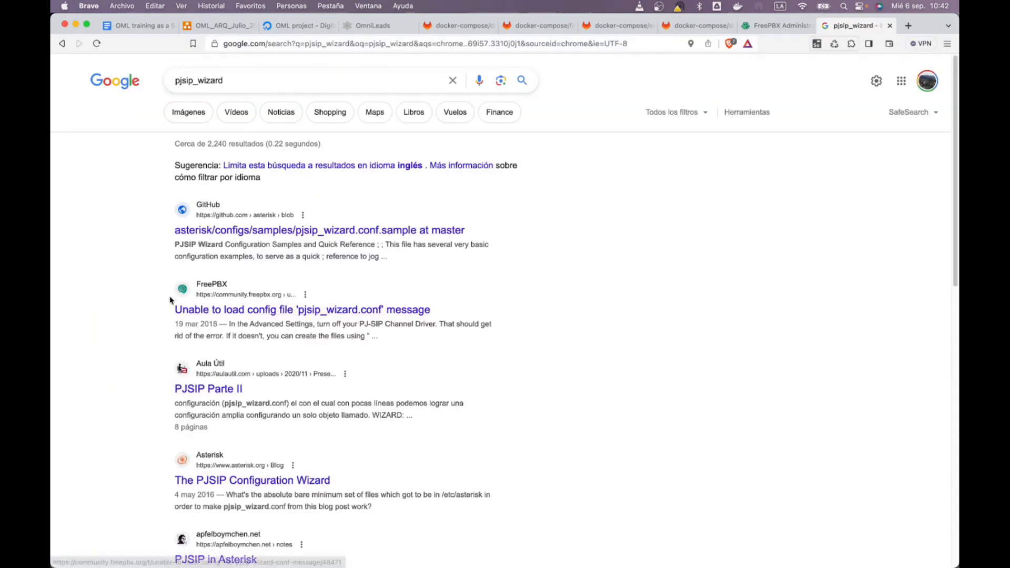
{"action": "right_click", "coordinate": [248, 234]}
{"action": "left_click", "coordinate": [249, 235]}
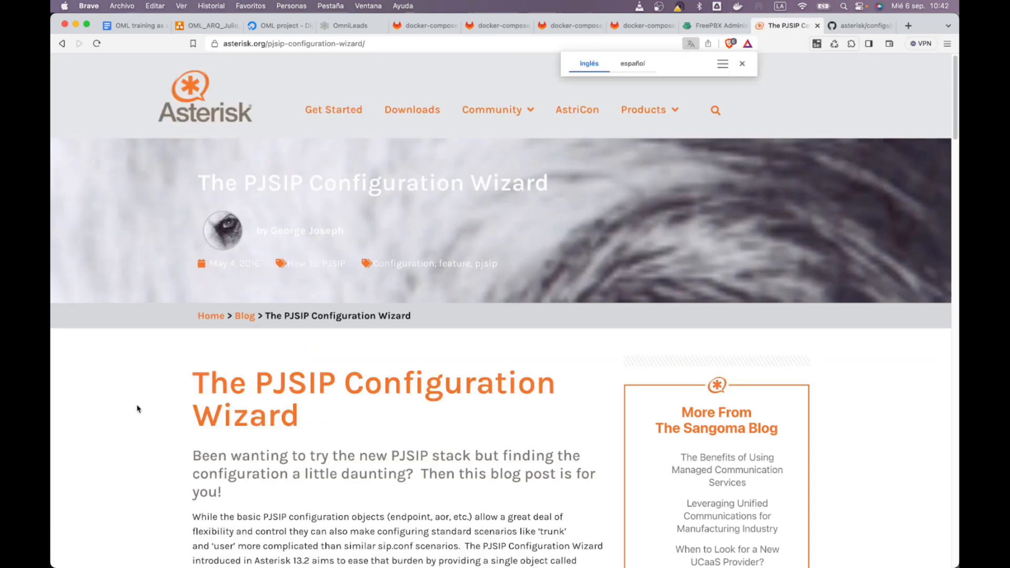
Step: Read the Asterisk article's introduction and examine its example of an ITSP trunk configured in pjsip.conf
{"action": "scroll", "coordinate": [137, 408], "scroll_direction": "down", "scroll_amount": 5}
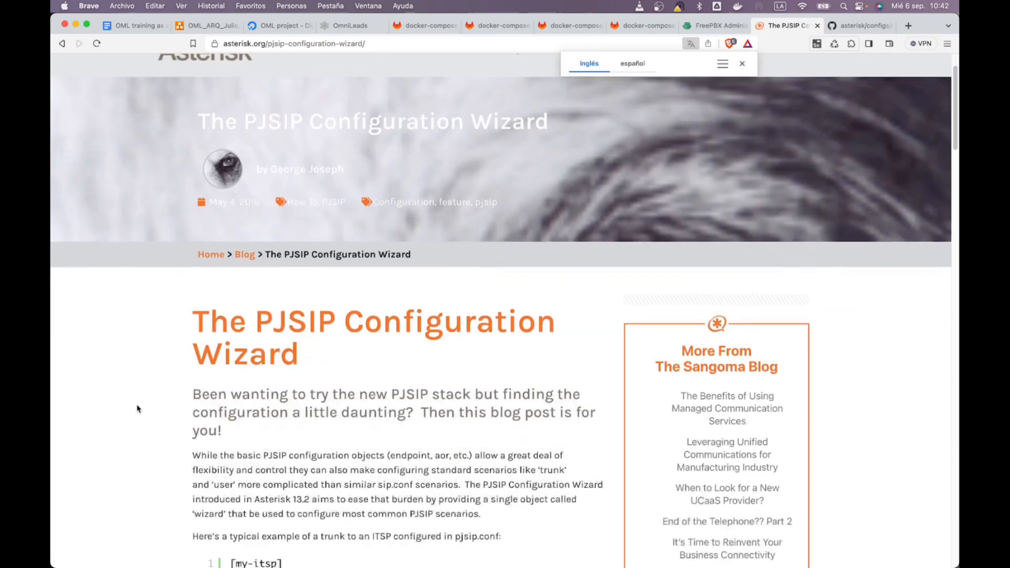
{"action": "scroll", "coordinate": [137, 408], "scroll_direction": "down", "scroll_amount": 4}
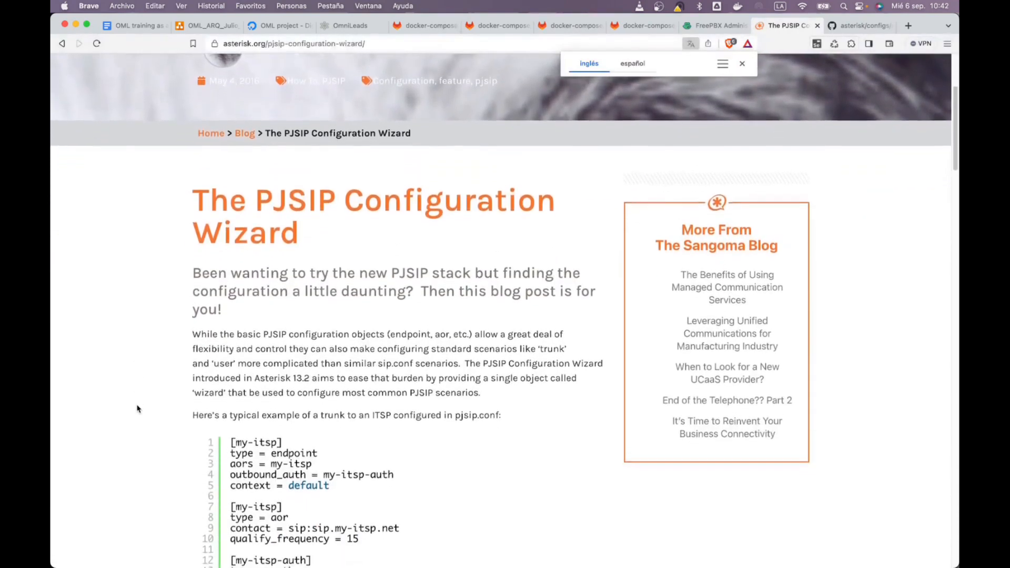
{"action": "left_click_drag", "start_coordinate": [201, 132], "coordinate": [409, 170]}
{"action": "left_click", "coordinate": [409, 169]}
{"action": "scroll", "coordinate": [372, 394], "scroll_direction": "down", "scroll_amount": 3}
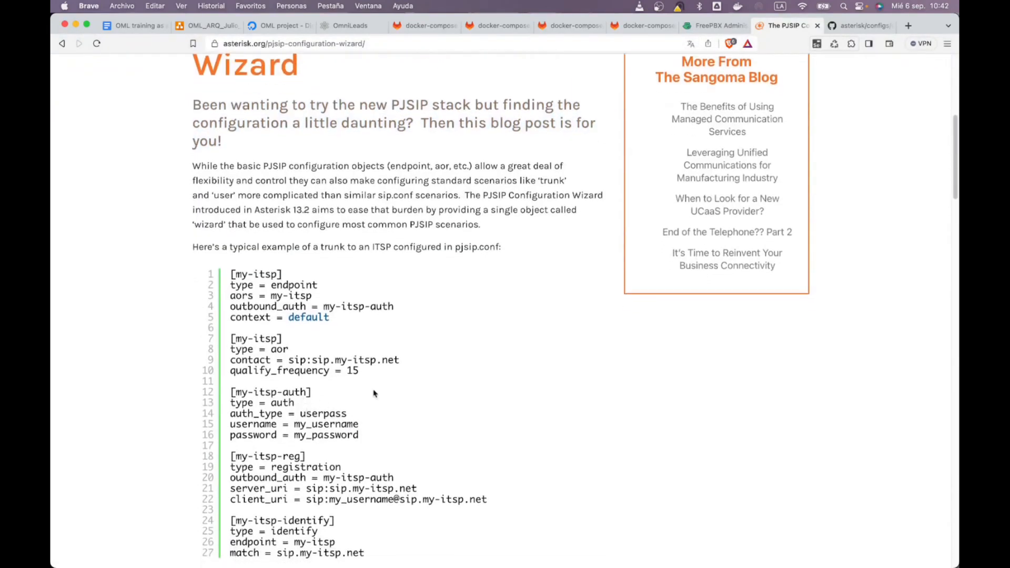
{"action": "left_click_drag", "start_coordinate": [243, 176], "coordinate": [224, 430]}
{"action": "left_click", "coordinate": [412, 461]}
{"action": "left_click", "coordinate": [392, 400]}
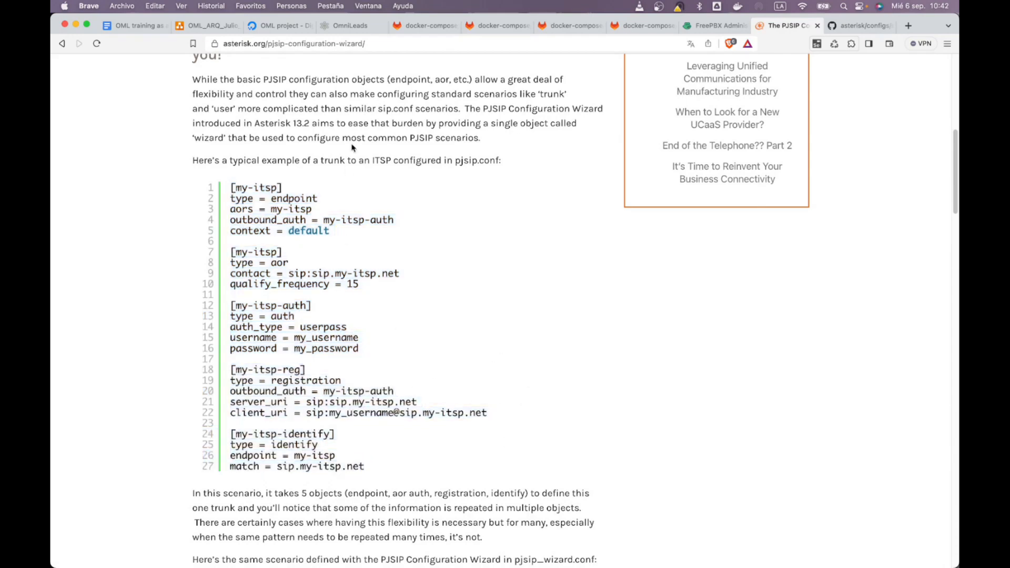
{"action": "left_click_drag", "start_coordinate": [362, 240], "coordinate": [259, 179]}
{"action": "left_click", "coordinate": [259, 179]}
Step: Examine the same trunk scenario defined in pjsip_wizard.conf, highlighting its type, authentication, remote host and endpoint lines
{"action": "scroll", "coordinate": [119, 408], "scroll_direction": "down", "scroll_amount": 5}
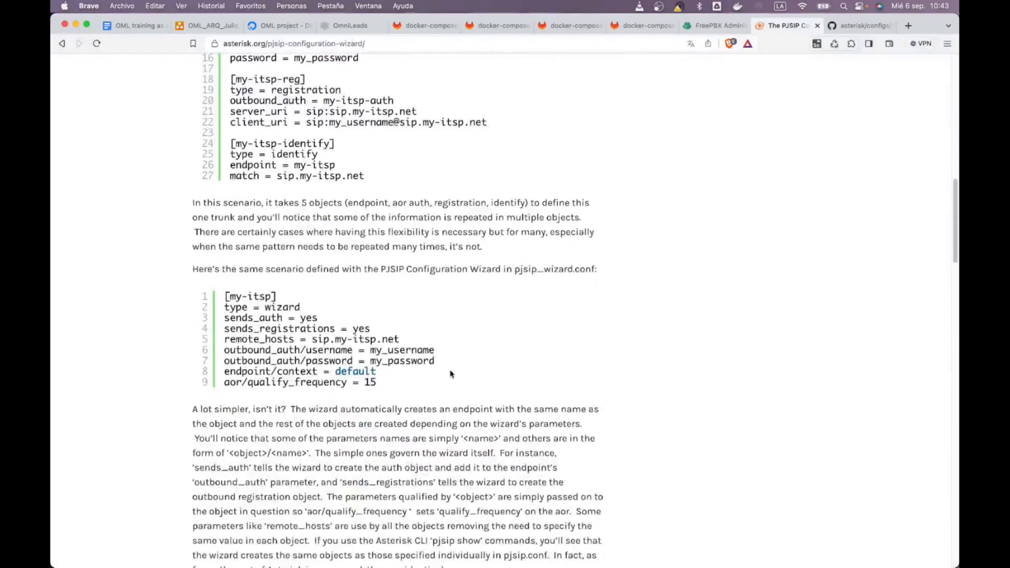
{"action": "left_click_drag", "start_coordinate": [375, 373], "coordinate": [305, 361]}
{"action": "left_click", "coordinate": [401, 374]}
{"action": "left_click_drag", "start_coordinate": [388, 385], "coordinate": [237, 291]}
{"action": "left_click", "coordinate": [237, 291]}
{"action": "scroll", "coordinate": [237, 290], "scroll_direction": "down", "scroll_amount": 1}
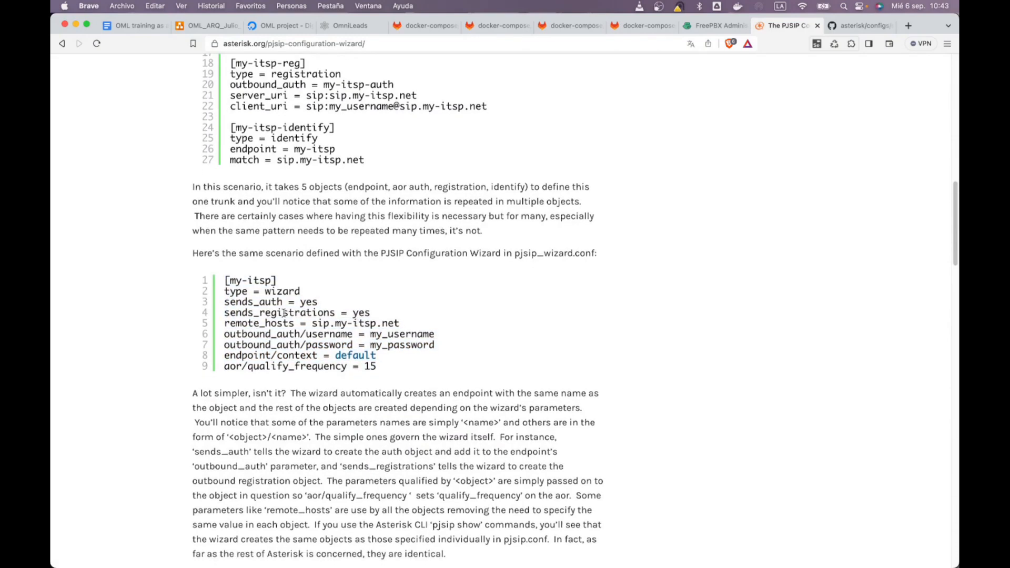
{"action": "left_click_drag", "start_coordinate": [227, 282], "coordinate": [420, 375]}
{"action": "left_click", "coordinate": [421, 375]}
{"action": "double_click", "coordinate": [228, 347]}
{"action": "left_click", "coordinate": [246, 344]}
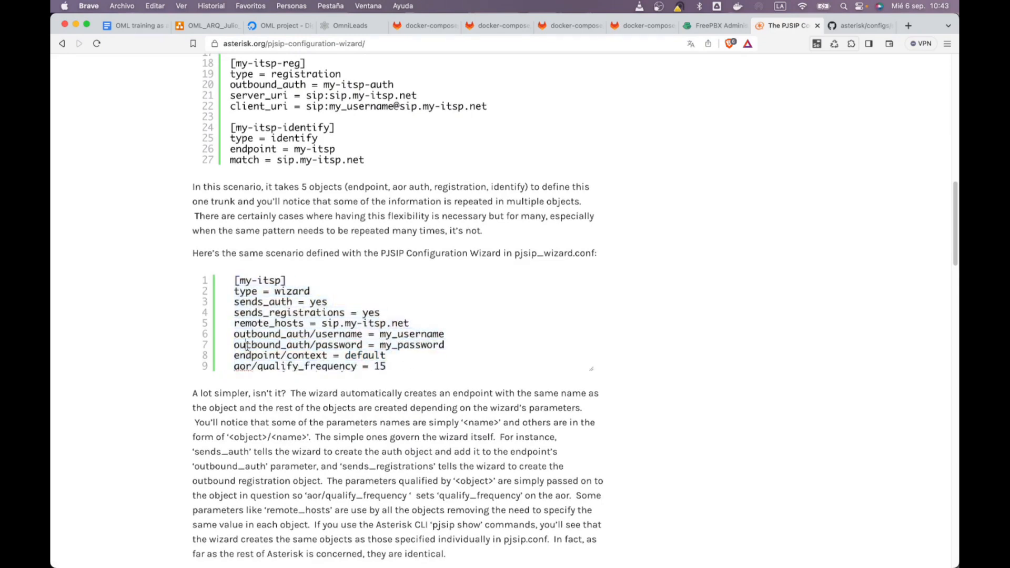
{"action": "left_click_drag", "start_coordinate": [402, 334], "coordinate": [310, 336]}
{"action": "left_click", "coordinate": [309, 335]}
{"action": "left_click_drag", "start_coordinate": [419, 366], "coordinate": [225, 282]}
Step: Look through the pjsip_wizard.conf.sample file on GitHub, including its phone and ITSP trunk examples and option reference
{"action": "left_click", "coordinate": [855, 25]}
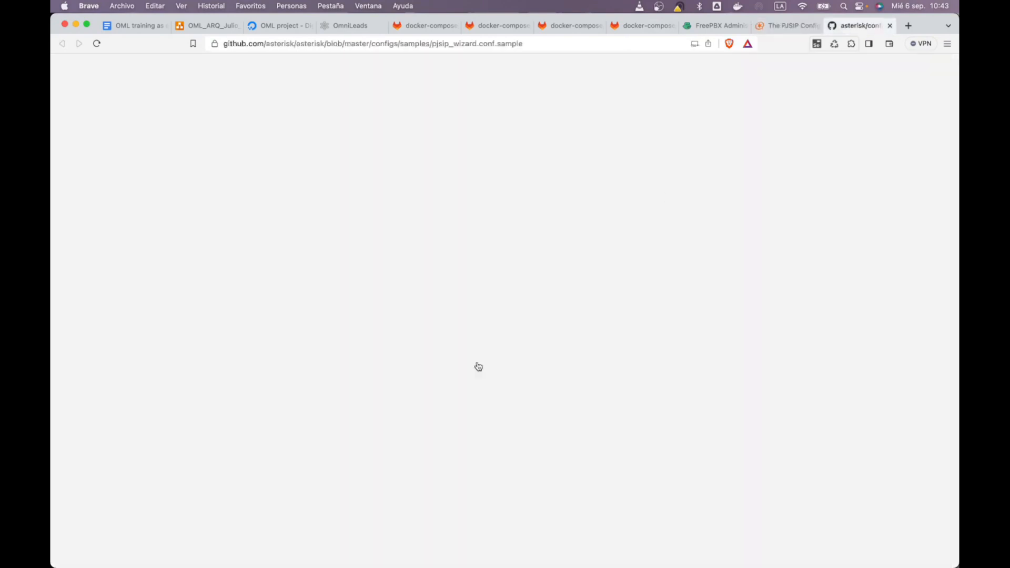
{"action": "scroll", "coordinate": [393, 331], "scroll_direction": "down", "scroll_amount": 15}
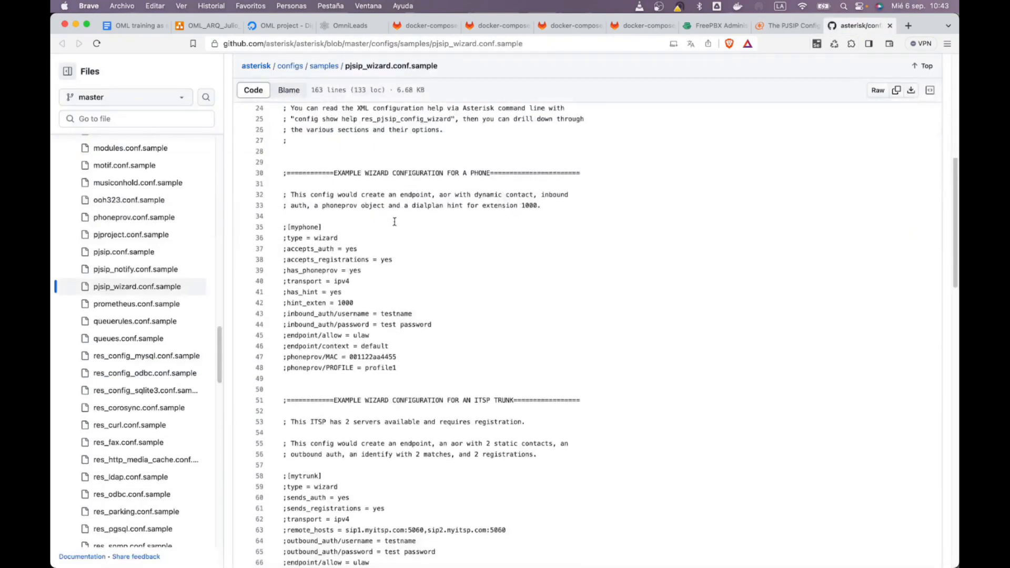
{"action": "scroll", "coordinate": [533, 282], "scroll_direction": "down", "scroll_amount": 5}
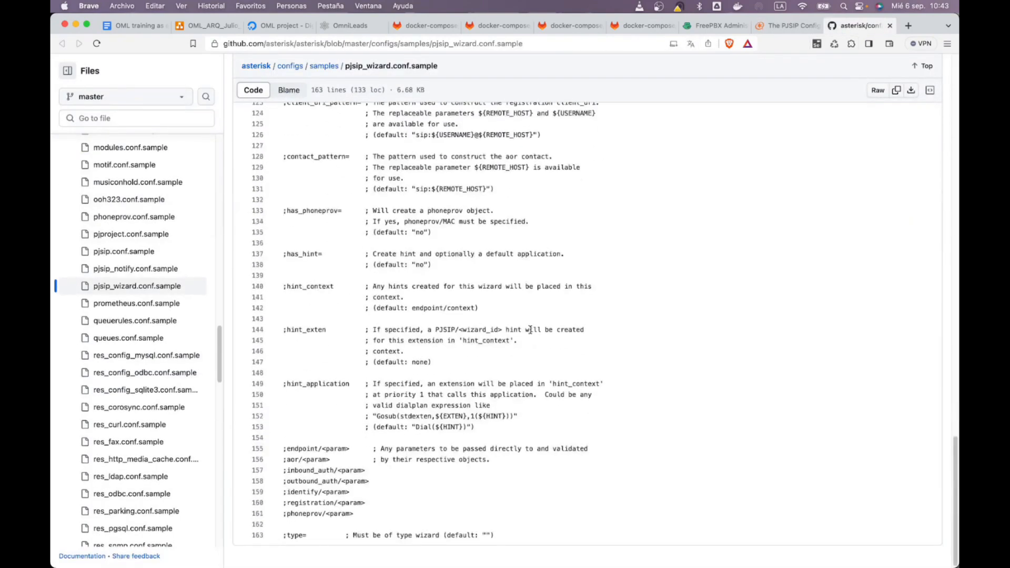
{"action": "scroll", "coordinate": [390, 335], "scroll_direction": "up", "scroll_amount": 20}
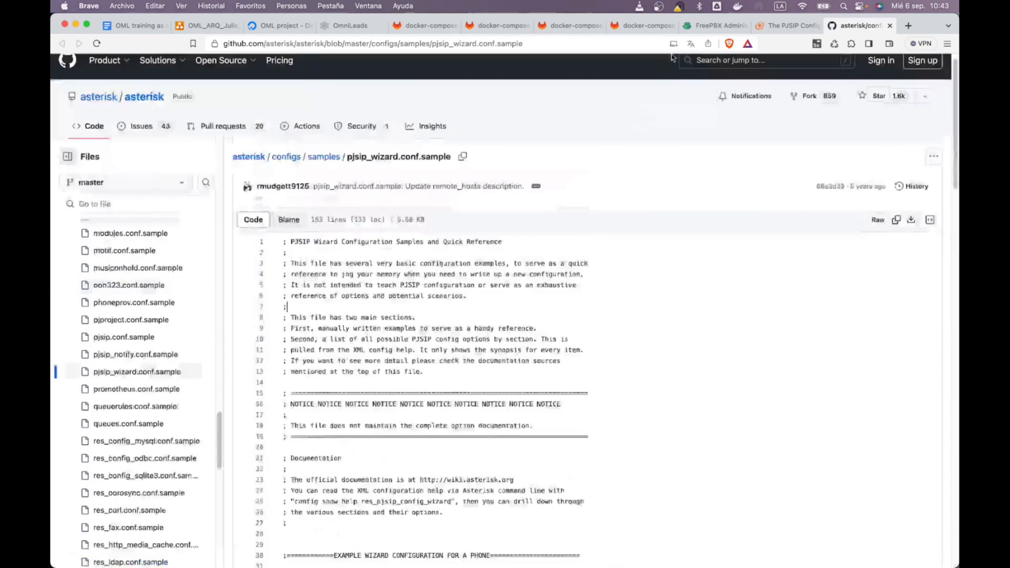
Step: Return to the TroncalSIP0 edit form and check which technologies are available, keeping pjsip
{"action": "left_click", "coordinate": [350, 25]}
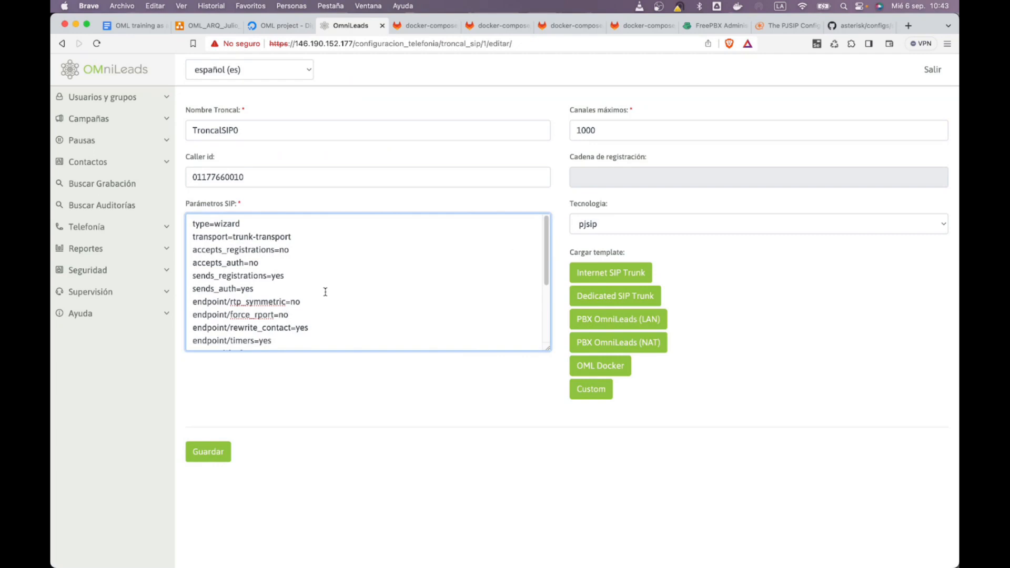
{"action": "left_click", "coordinate": [305, 291]}
{"action": "key", "text": "super+a"}
{"action": "key", "text": "Left"}
{"action": "left_click", "coordinate": [584, 221]}
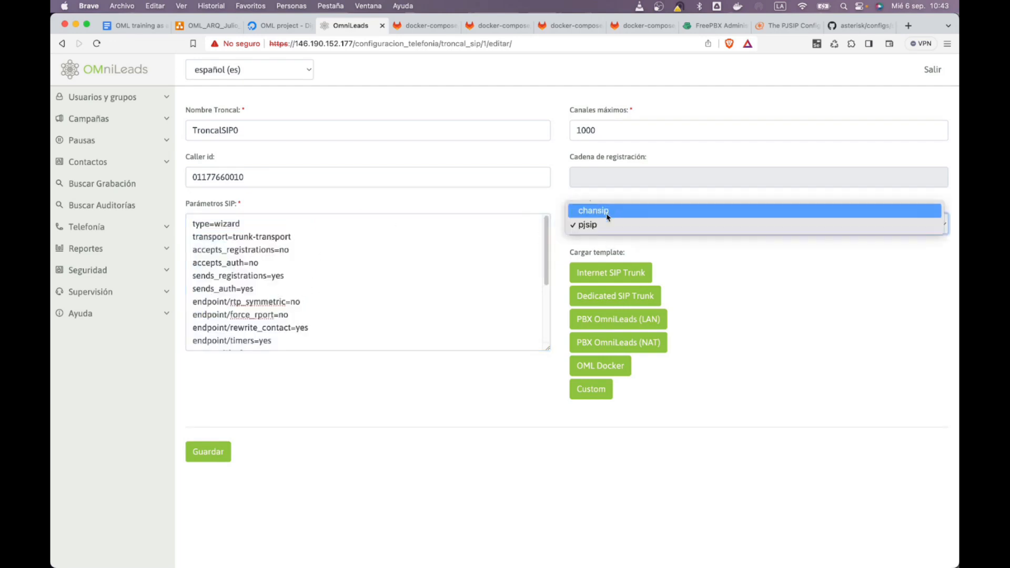
{"action": "left_click", "coordinate": [540, 203]}
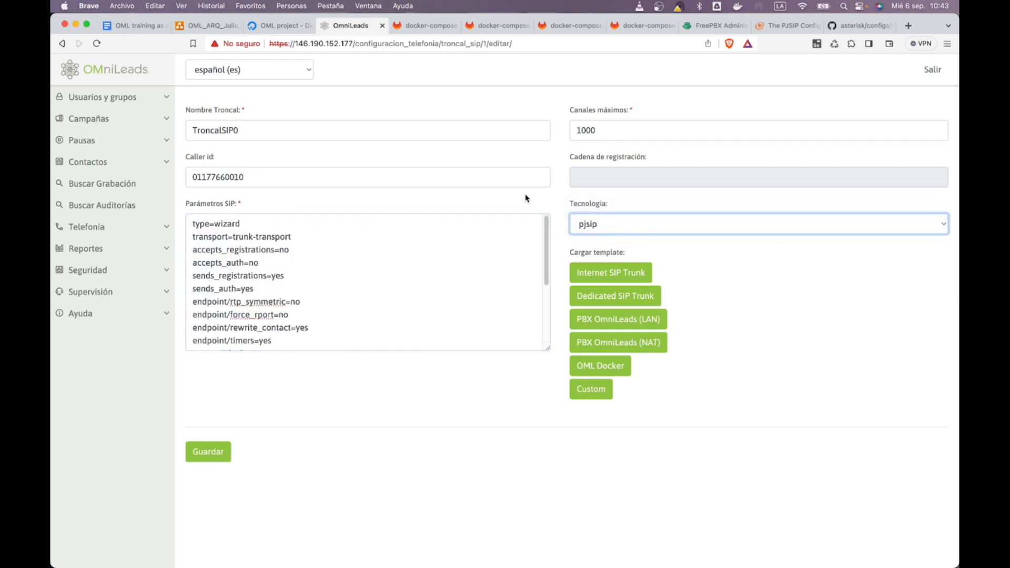
{"action": "left_click", "coordinate": [392, 359]}
Step: Review the trunk's SIP parameters from end to start and highlight the type=wizard line
{"action": "left_click", "coordinate": [370, 331]}
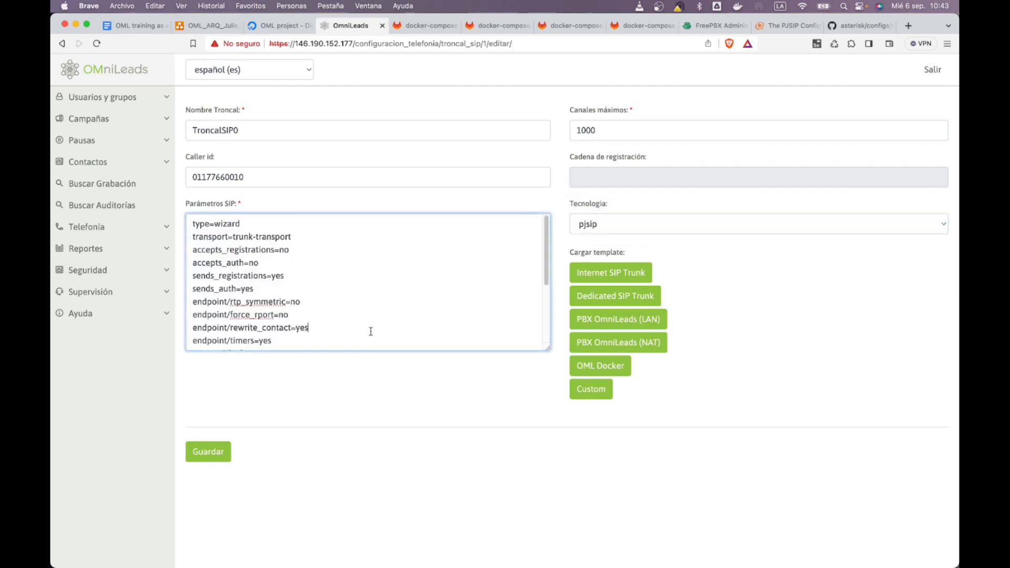
{"action": "key", "text": "super+Down"}
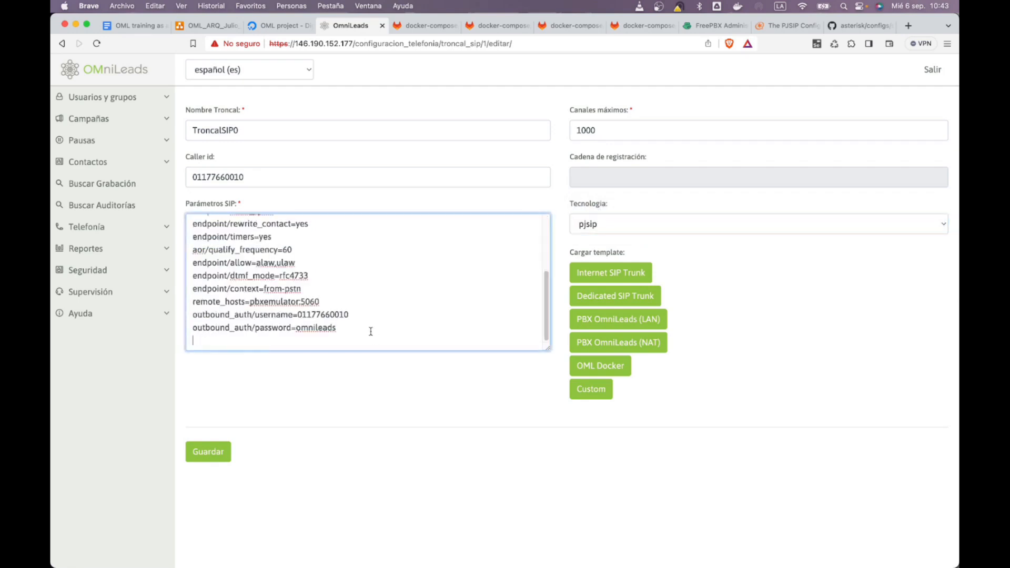
{"action": "key", "text": "super+Up"}
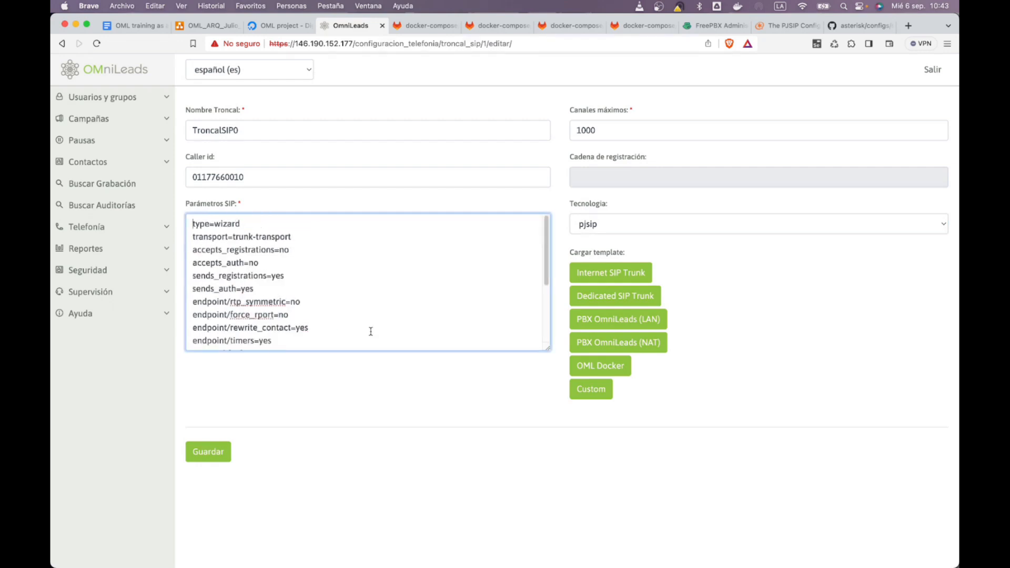
{"action": "key", "text": "shift+super+Right"}
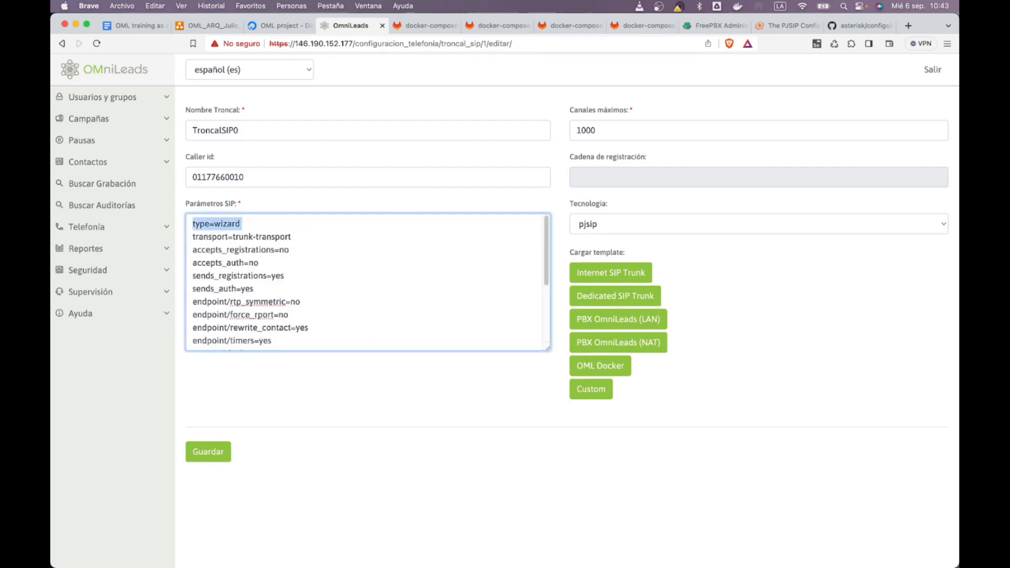
{"action": "key", "text": "Left"}
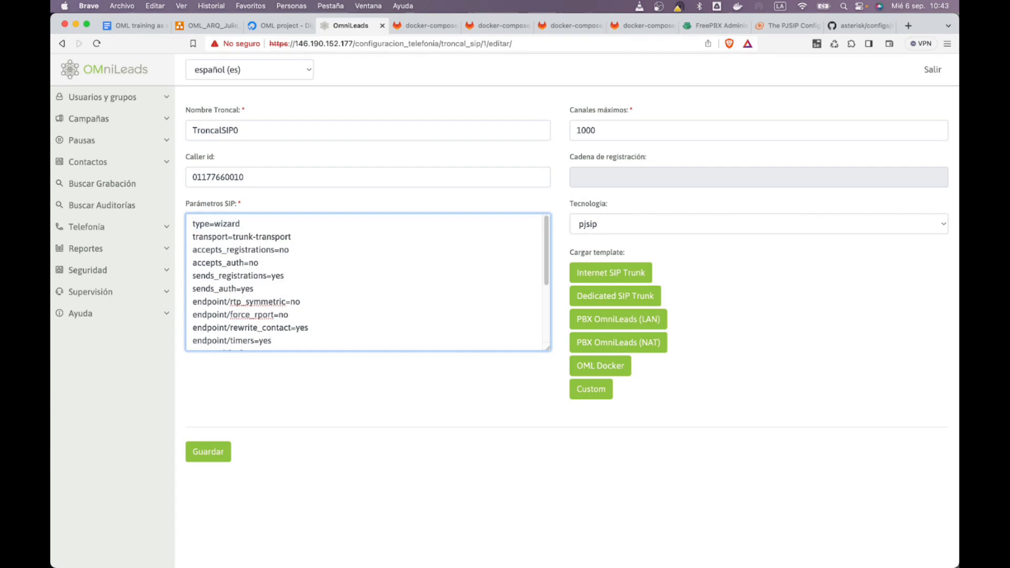
Step: Highlight the SIP parameter lines from accepts_registrations to sends_auth, extending the selection one line at a time
{"action": "key", "text": "Up"}
{"action": "key", "text": "Up"}
{"action": "key", "text": "shift+End"}
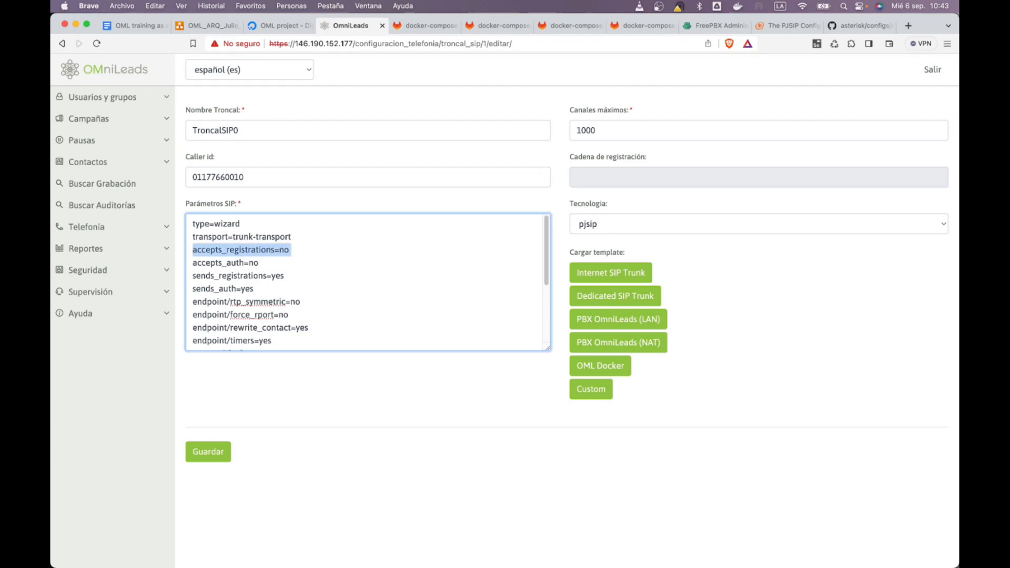
{"action": "key", "text": "shift+Down"}
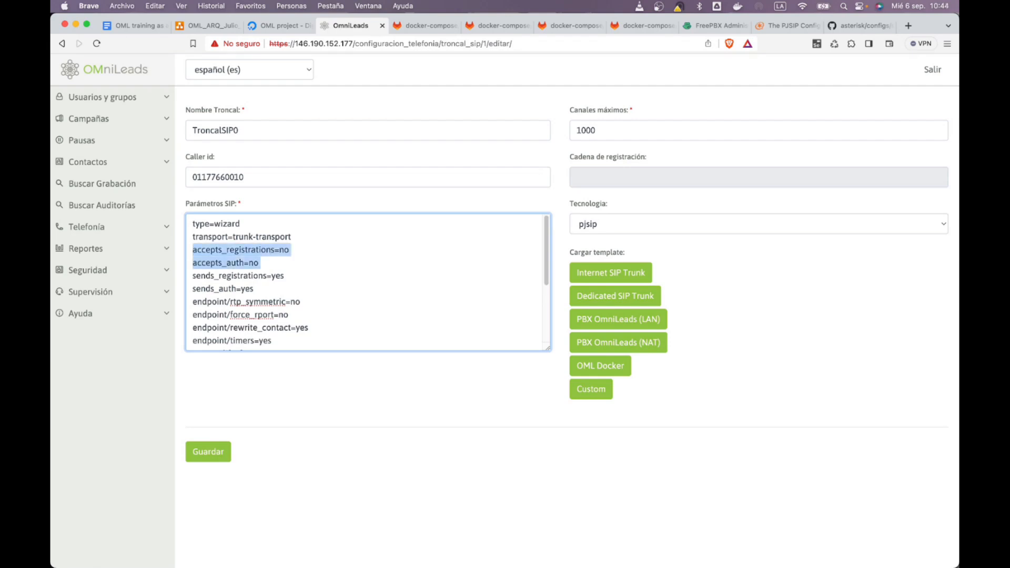
{"action": "key", "text": "shift+Down"}
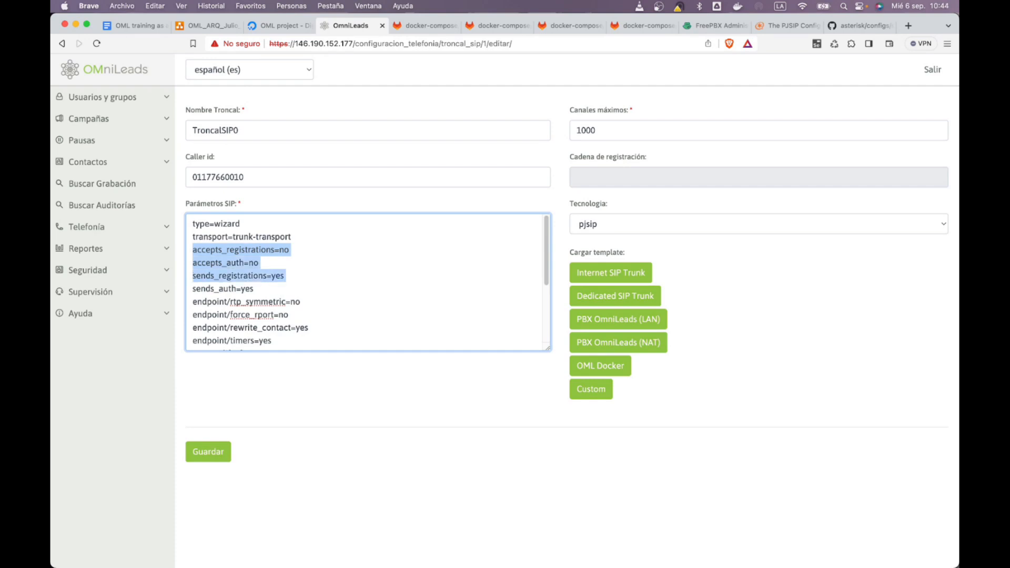
{"action": "key", "text": "shift+Down"}
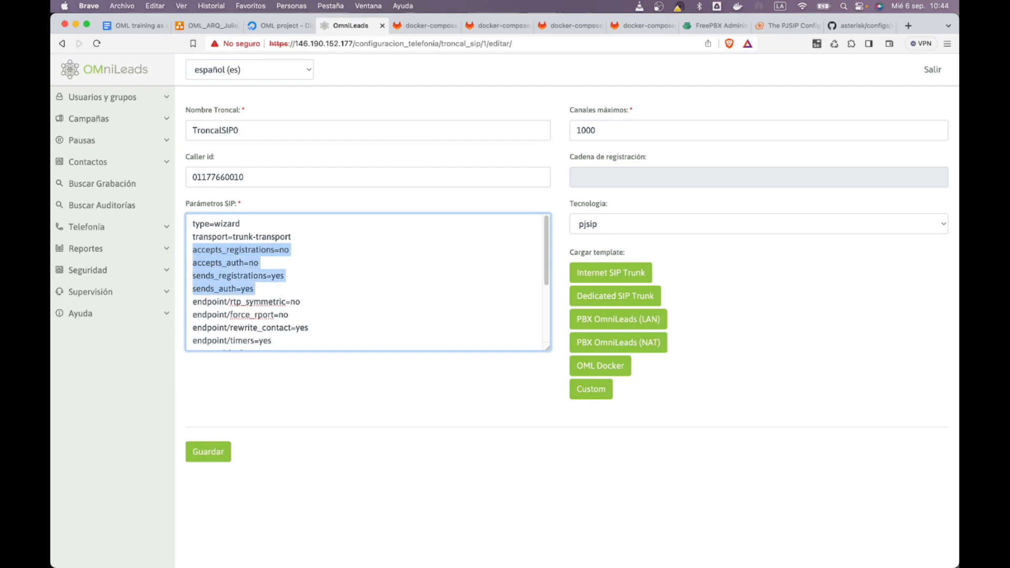
Step: Reselect the four registration and authentication lines as one block in the SIP parameters and clear the selection
{"action": "key", "text": "Left"}
{"action": "key", "text": "shift+Down"}
{"action": "key", "text": "shift+Down"}
{"action": "key", "text": "shift+Down"}
{"action": "key", "text": "shift+Down"}
{"action": "left_click", "coordinate": [193, 250]}
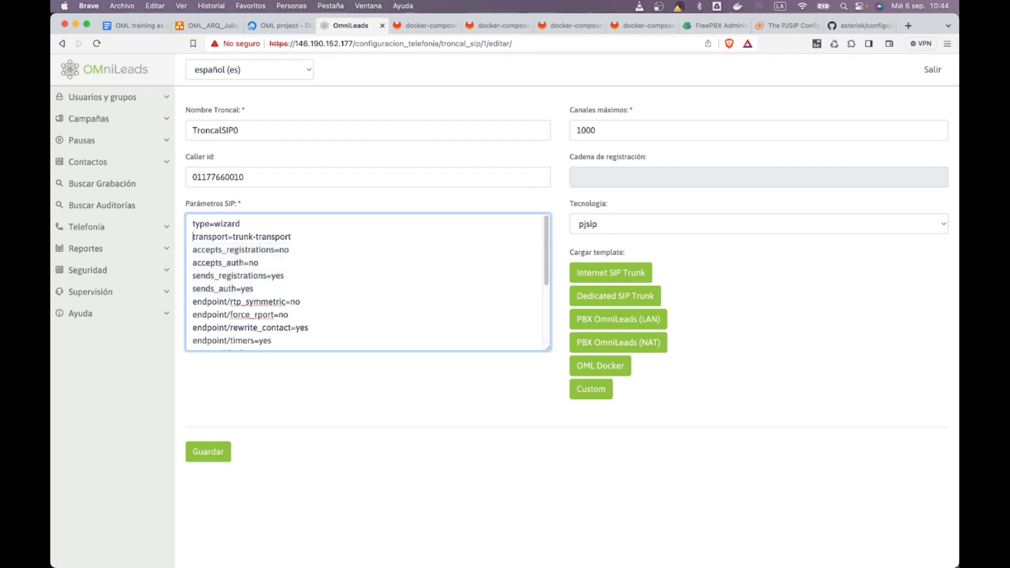
{"action": "left_click_drag", "start_coordinate": [192, 250], "coordinate": [255, 288]}
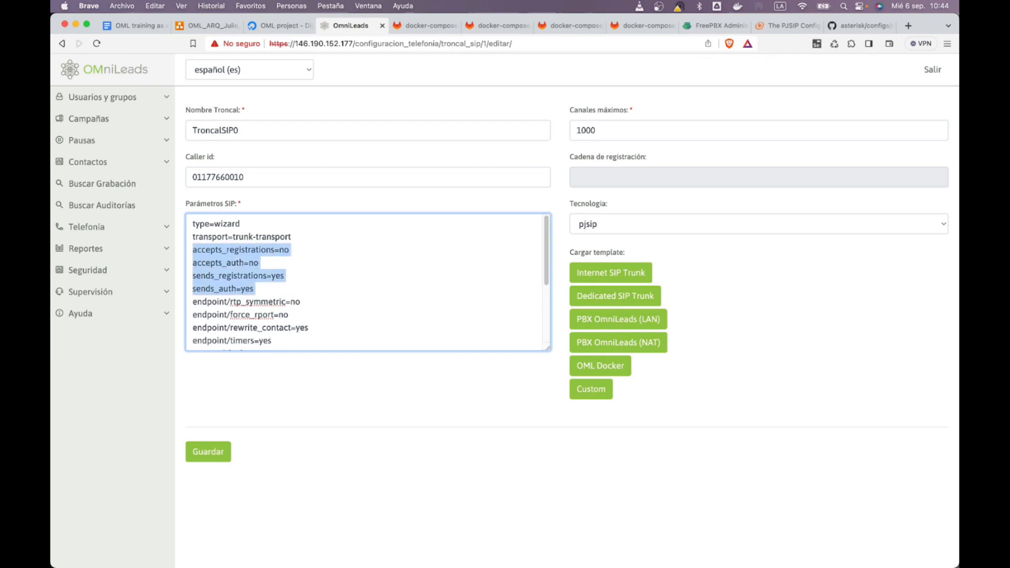
{"action": "left_click", "coordinate": [193, 250]}
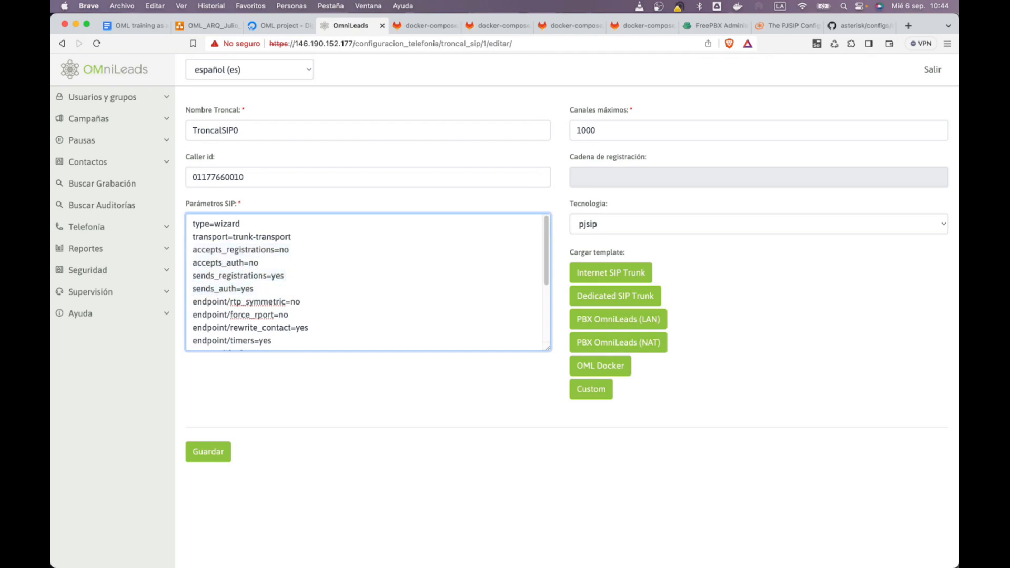
Step: Highlight only the accepts_registrations=no and accepts_auth=no lines in the SIP parameters
{"action": "left_click_drag", "start_coordinate": [193, 249], "coordinate": [259, 263]}
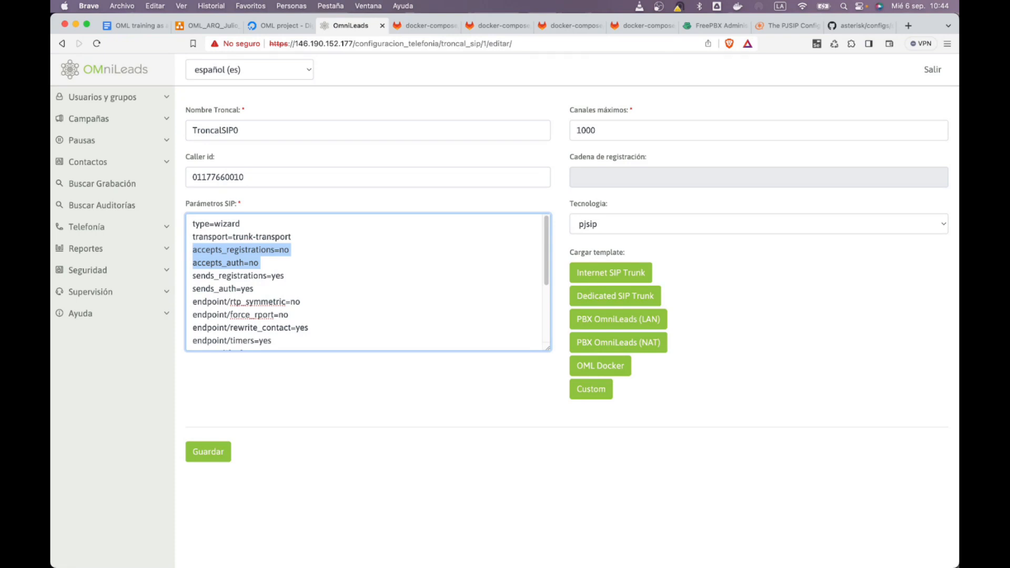
{"action": "key", "text": "Up"}
{"action": "key", "text": "Down"}
{"action": "key", "text": "shift+Down"}
{"action": "key", "text": "shift+Down"}
Step: Set the remote_hosts parameter near the end of the SIP parameters to 190.19.150.8:6066
{"action": "key", "text": "super+Down"}
{"action": "key", "text": "Up"}
{"action": "key", "text": "Up"}
{"action": "key", "text": "Up"}
{"action": "key", "text": "shift+Down"}
{"action": "key", "text": "shift+Up"}
{"action": "key", "text": "alt+Right"}
{"action": "key", "text": "Right"}
{"action": "key", "text": "super+shift+Right"}
{"action": "type", "text": "190.19."}
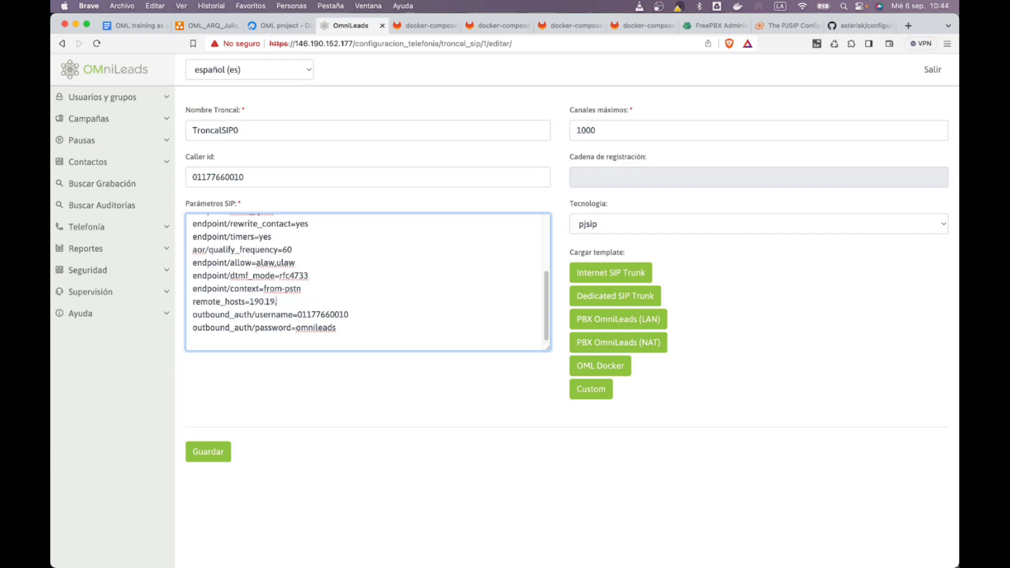
{"action": "type", "text": "150.8:6066"}
Step: Highlight the remote_hosts line and its address and port value in the SIP parameters
{"action": "key", "text": "shift+End"}
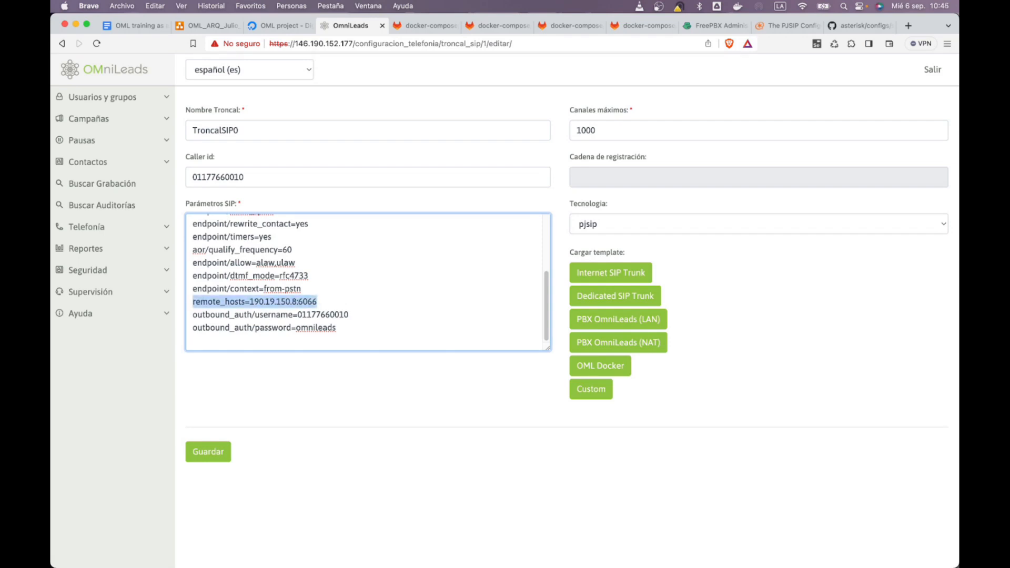
{"action": "left_click", "coordinate": [195, 302]}
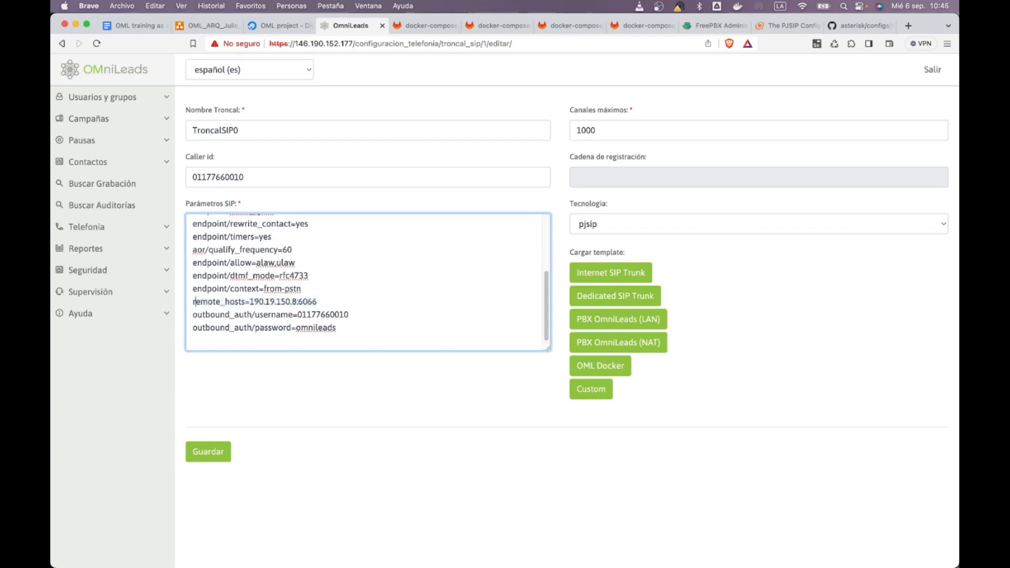
{"action": "left_click_drag", "start_coordinate": [249, 301], "coordinate": [317, 301]}
{"action": "left_click", "coordinate": [192, 302]}
{"action": "key", "text": "shift+super+Right"}
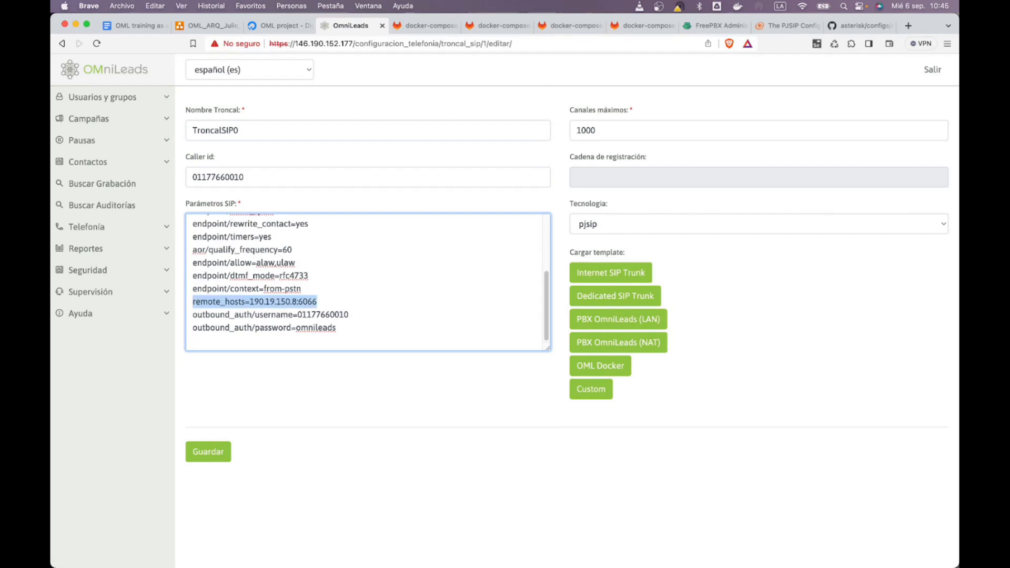
{"action": "key", "text": "super+Left"}
{"action": "key", "text": "shift+super+Right"}
Step: Compare the accepts_registrations=no and accepts_auth=no lines with the remote host line by highlighting them in turn
{"action": "key", "text": "super+Up"}
{"action": "key", "text": "Down"}
{"action": "key", "text": "shift+super+Right"}
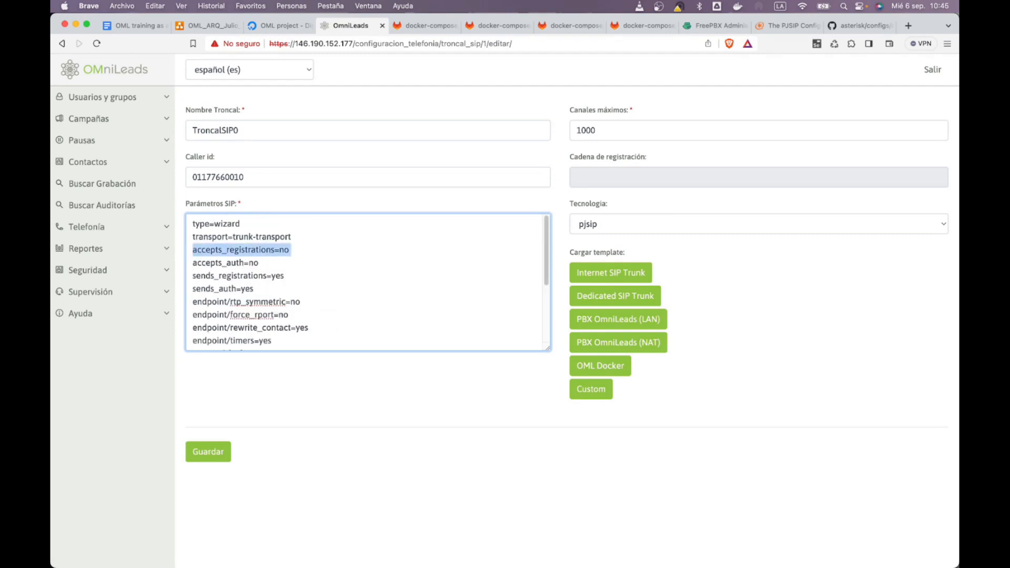
{"action": "key", "text": "shift+Down"}
{"action": "key", "text": "super+Down"}
{"action": "key", "text": "Up"}
{"action": "key", "text": "shift+super+Right"}
{"action": "key", "text": "super+Up"}
{"action": "key", "text": "shift+super+Right"}
{"action": "key", "text": "shift+Down"}
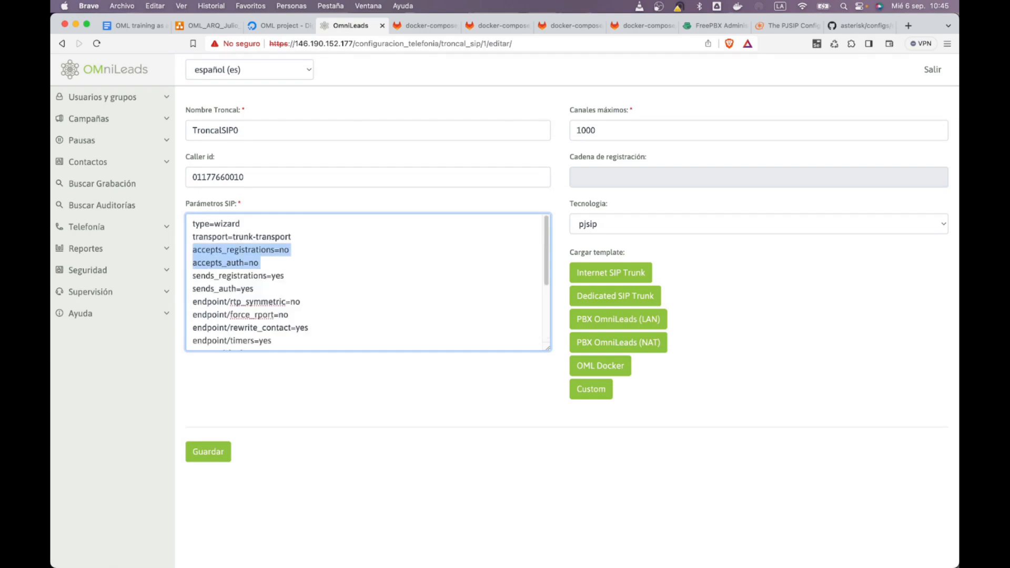
{"action": "key", "text": "Up"}
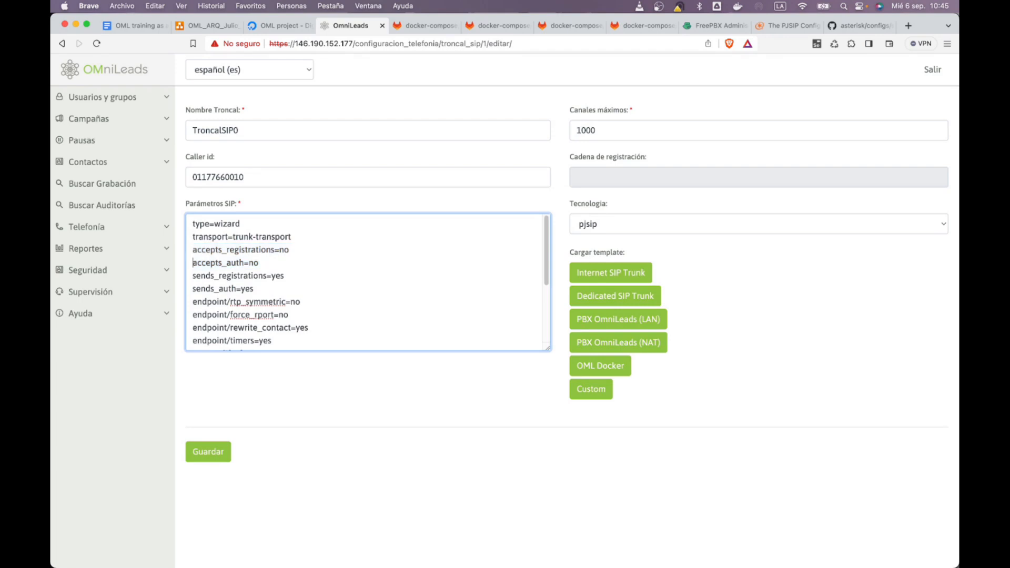
{"action": "key", "text": "shift+super+Right"}
{"action": "key", "text": "shift+Down"}
Step: Highlight the sends_registrations=yes line and the sends_auth=yes line separately
{"action": "key", "text": "Left"}
{"action": "key", "text": "shift+super+Right"}
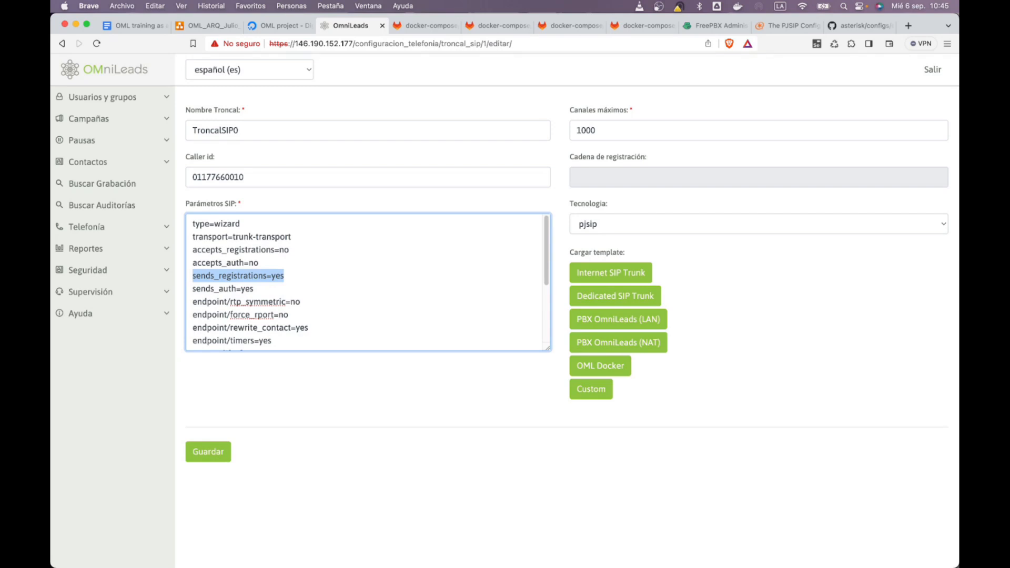
{"action": "key", "text": "Left"}
{"action": "key", "text": "shift+Down"}
{"action": "key", "text": "Left"}
{"action": "key", "text": "shift+Down"}
{"action": "key", "text": "Right"}
{"action": "key", "text": "shift+Down"}
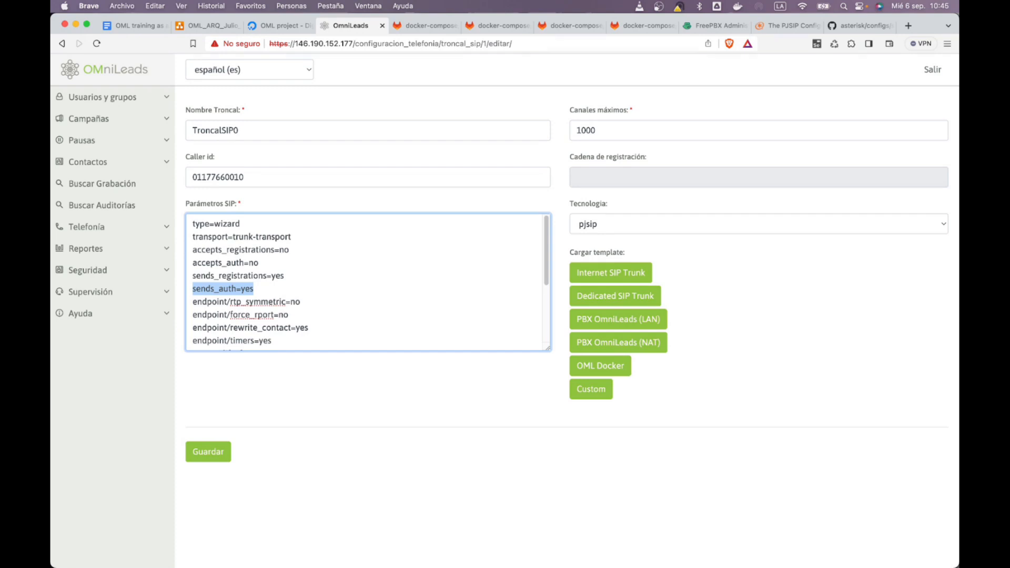
Step: Highlight both sends_ lines together, the whole accepts_ and sends_ block, and the sends_registrations=yes line alone
{"action": "key", "text": "Left"}
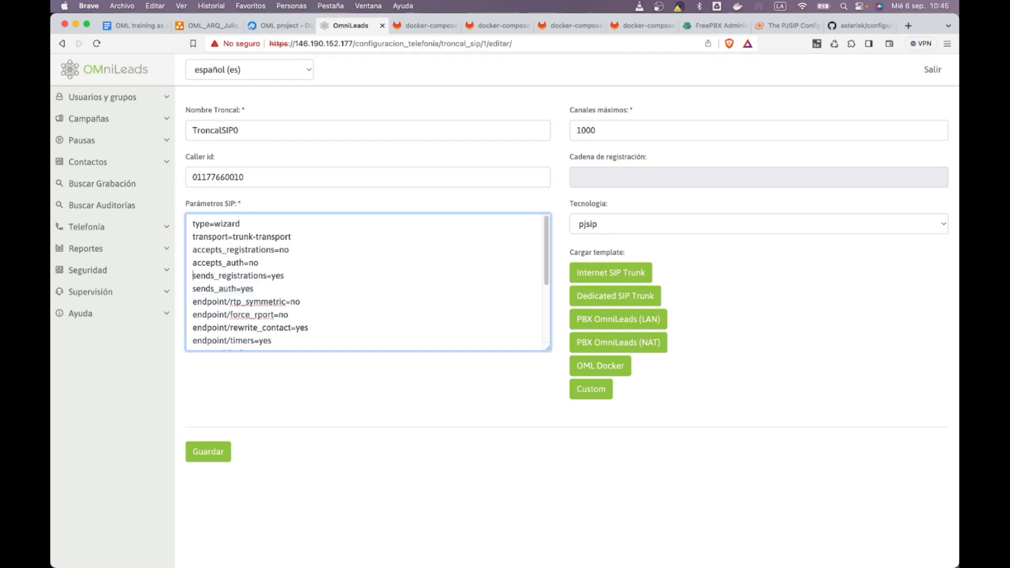
{"action": "key", "text": "shift+Down"}
{"action": "key", "text": "shift+Down"}
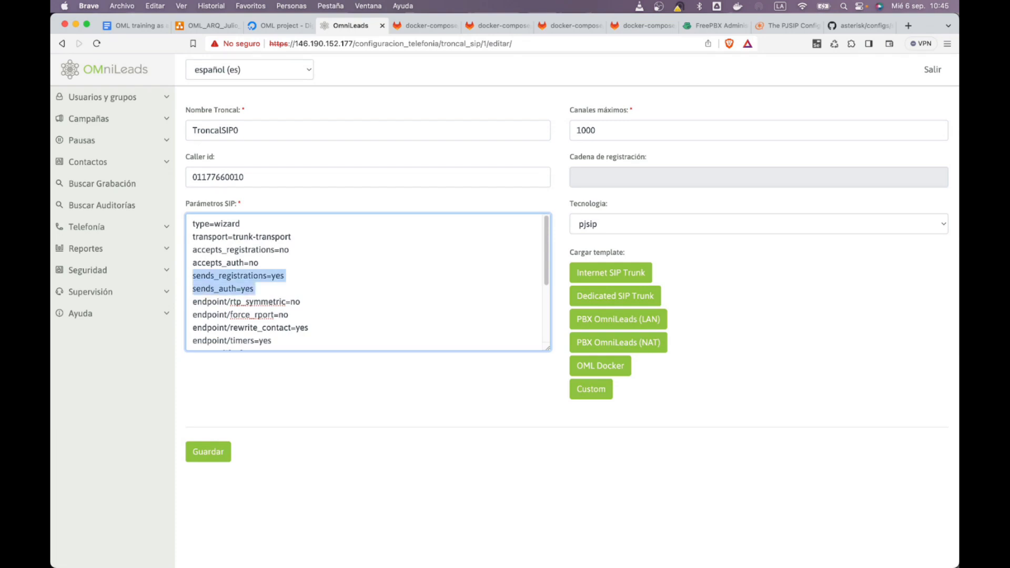
{"action": "key", "text": "Up"}
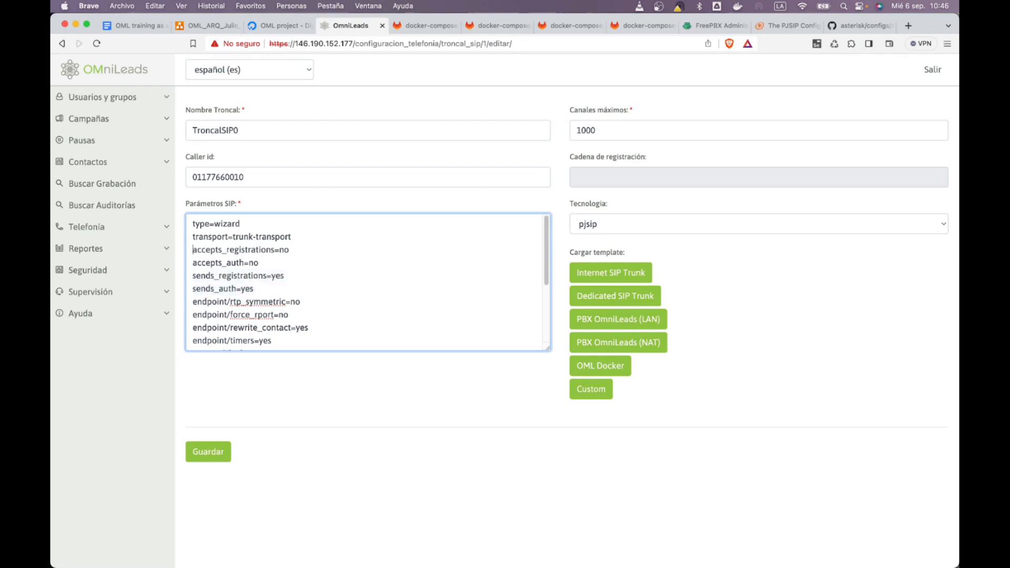
{"action": "key", "text": "shift+Down"}
{"action": "key", "text": "shift+Down"}
{"action": "key", "text": "shift+Down"}
{"action": "key", "text": "shift+Down"}
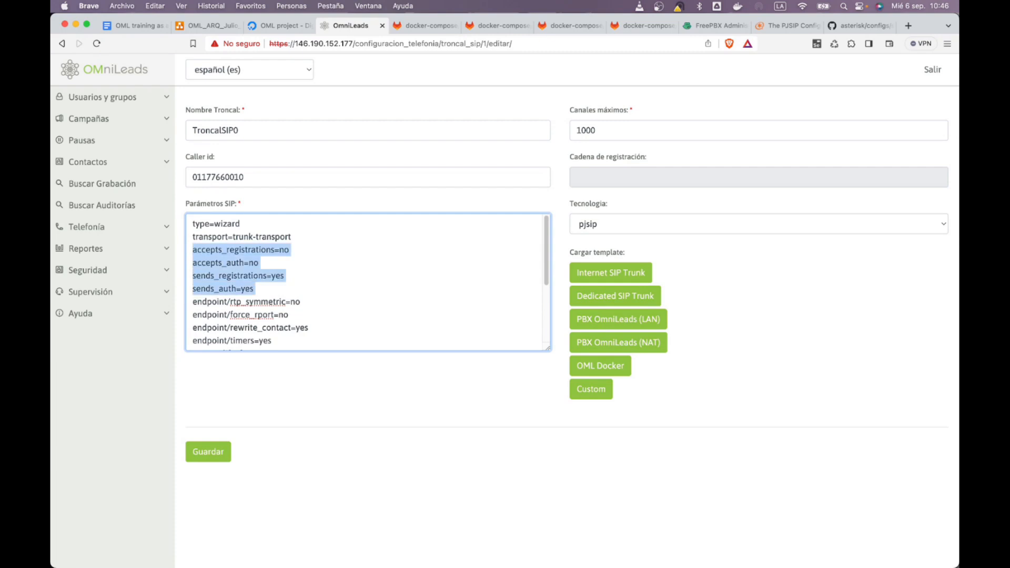
{"action": "key", "text": "Up"}
{"action": "key", "text": "shift+Down"}
{"action": "key", "text": "shift+Down"}
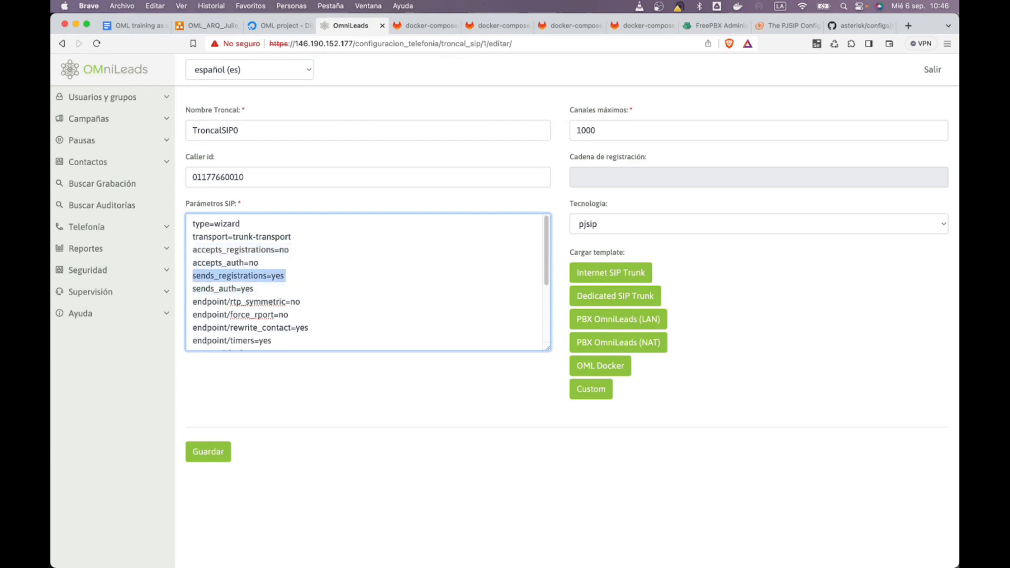
Step: Highlight the outbound_auth username and password lines at the end of the SIP parameters
{"action": "key", "text": "super+Down"}
{"action": "key", "text": "Up"}
{"action": "key", "text": "Up"}
{"action": "key", "text": "shift+Down"}
{"action": "key", "text": "shift+Down"}
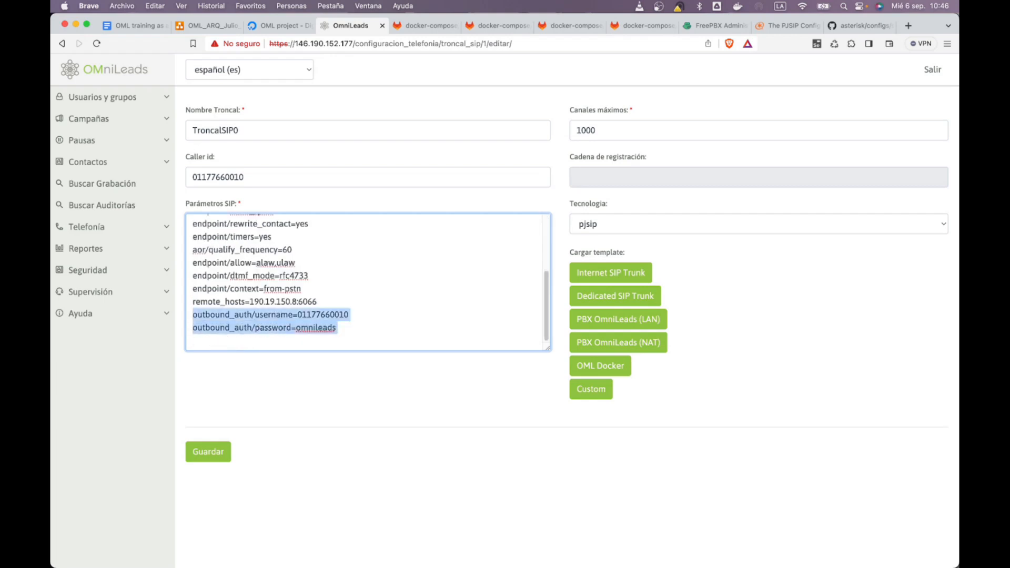
{"action": "key", "text": "Left"}
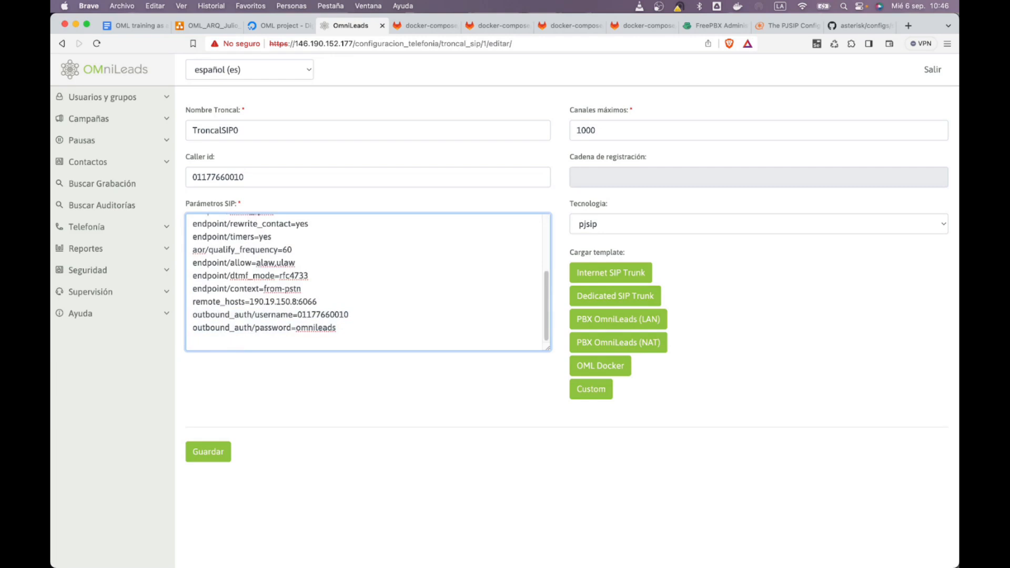
{"action": "key", "text": "shift+Down"}
{"action": "key", "text": "shift+Down"}
Step: Go back to the start of the SIP parameters and highlight the two accepts_ lines
{"action": "key", "text": "super+Up"}
{"action": "key", "text": "Down"}
{"action": "key", "text": "Down"}
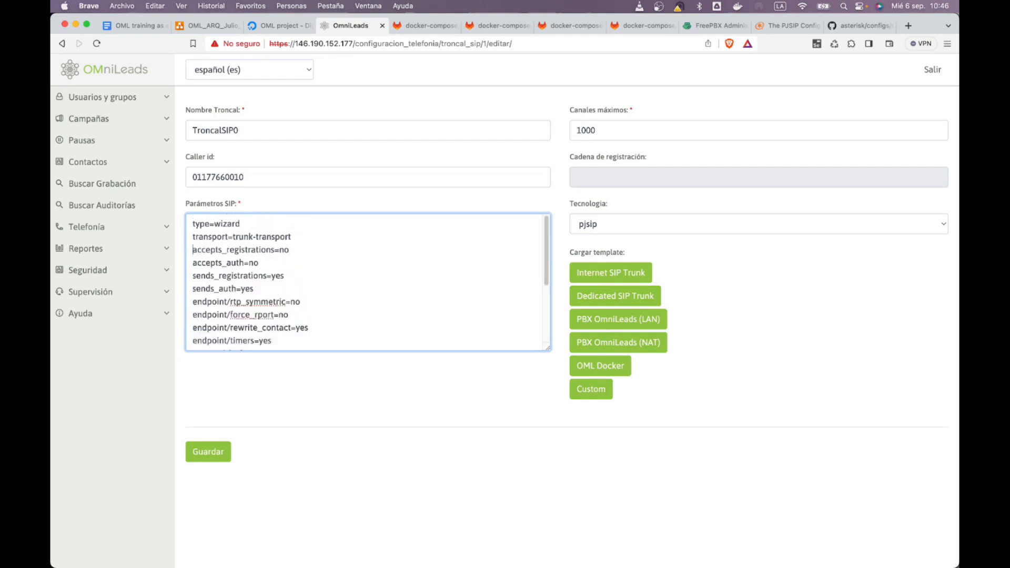
{"action": "key", "text": "shift+Down"}
{"action": "key", "text": "shift+Down"}
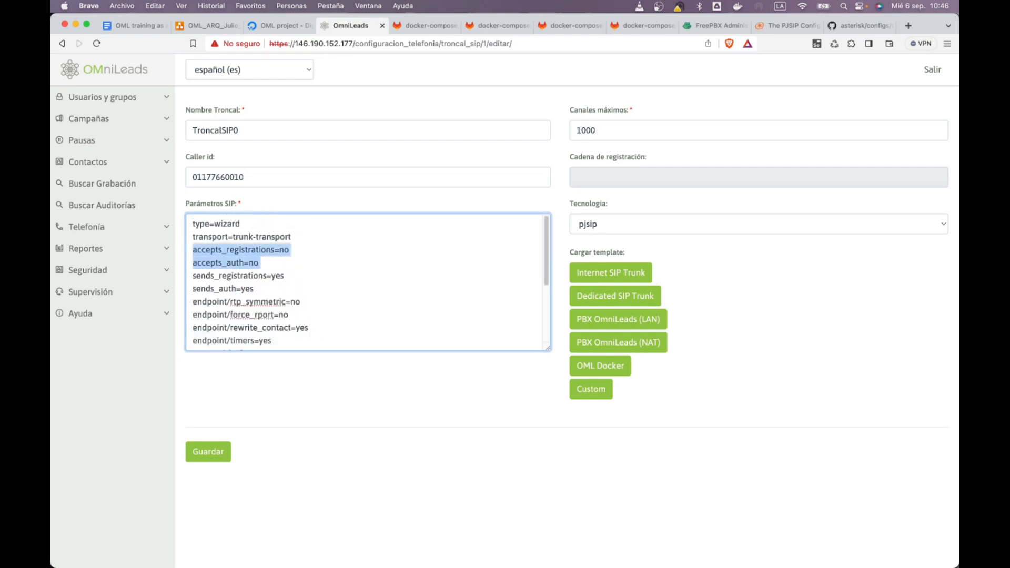
{"action": "key", "text": "Up"}
{"action": "key", "text": "Down"}
{"action": "key", "text": "super+Left"}
{"action": "key", "text": "shift+super+Right"}
Step: Highlight the outbound_auth credential lines once more and return to the first SIP parameter
{"action": "key", "text": "super+Down"}
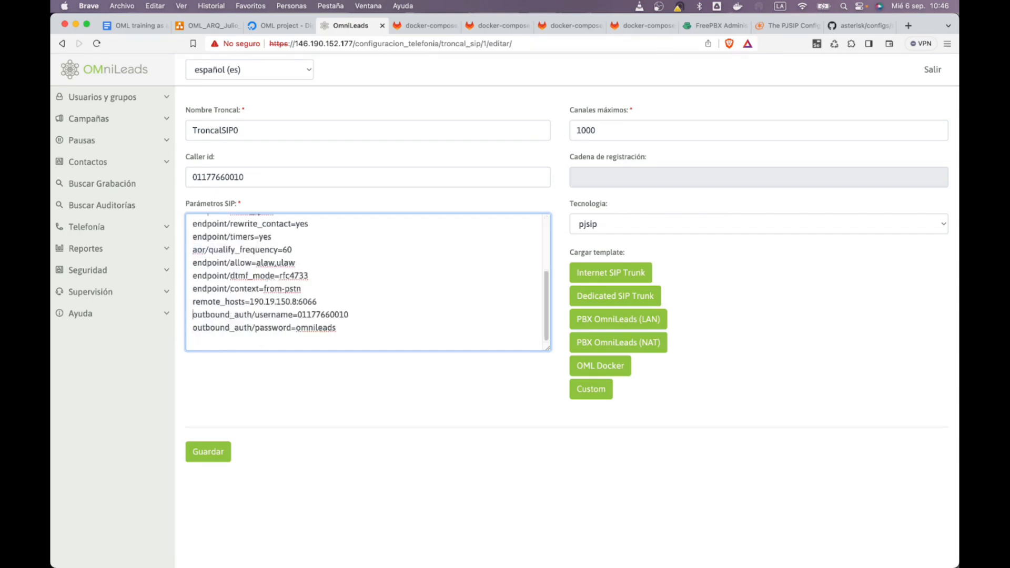
{"action": "key", "text": "shift+Down"}
{"action": "key", "text": "shift+Down"}
{"action": "key", "text": "super+Up"}
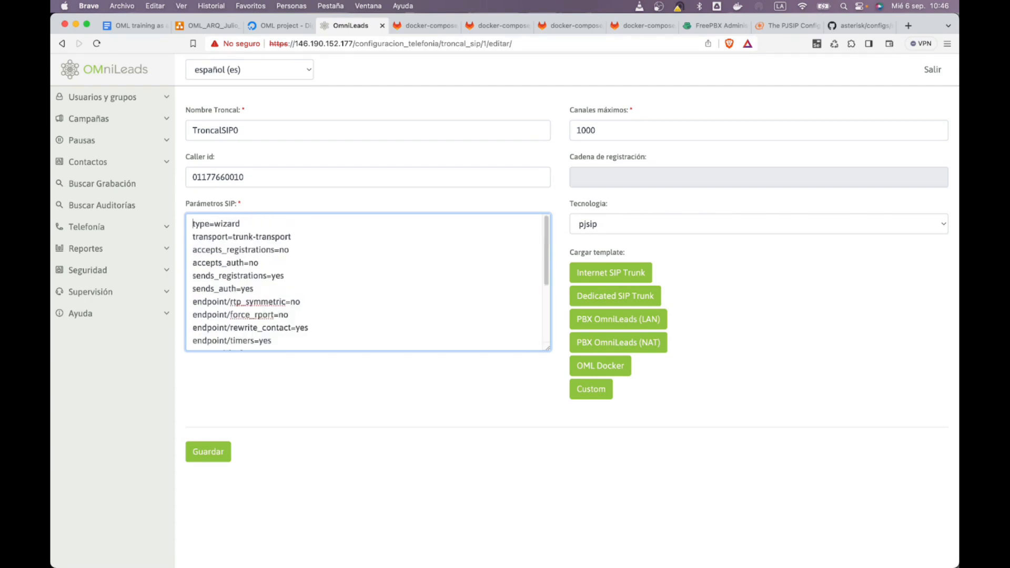
Step: Review the endpoint and aor options in the SIP parameters, starting from endpoint/rtp_symmetric
{"action": "key", "text": "Down"}
{"action": "key", "text": "Down"}
{"action": "key", "text": "Down"}
{"action": "key", "text": "Down"}
{"action": "key", "text": "Down"}
{"action": "key", "text": "Down"}
{"action": "key", "text": "Down"}
{"action": "scroll", "coordinate": [302, 330], "scroll_direction": "down", "scroll_amount": 1}
{"action": "scroll", "coordinate": [302, 330], "scroll_direction": "down", "scroll_amount": 6}
{"action": "scroll", "coordinate": [316, 261], "scroll_direction": "down", "scroll_amount": 1}
{"action": "scroll", "coordinate": [316, 257], "scroll_direction": "up", "scroll_amount": 1}
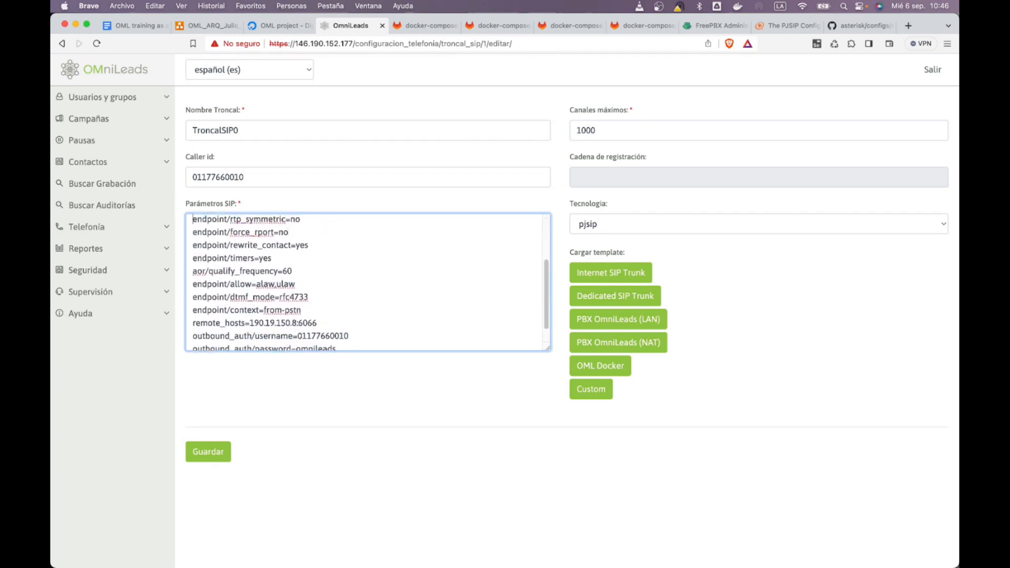
{"action": "key", "text": "Up"}
{"action": "key", "text": "Up"}
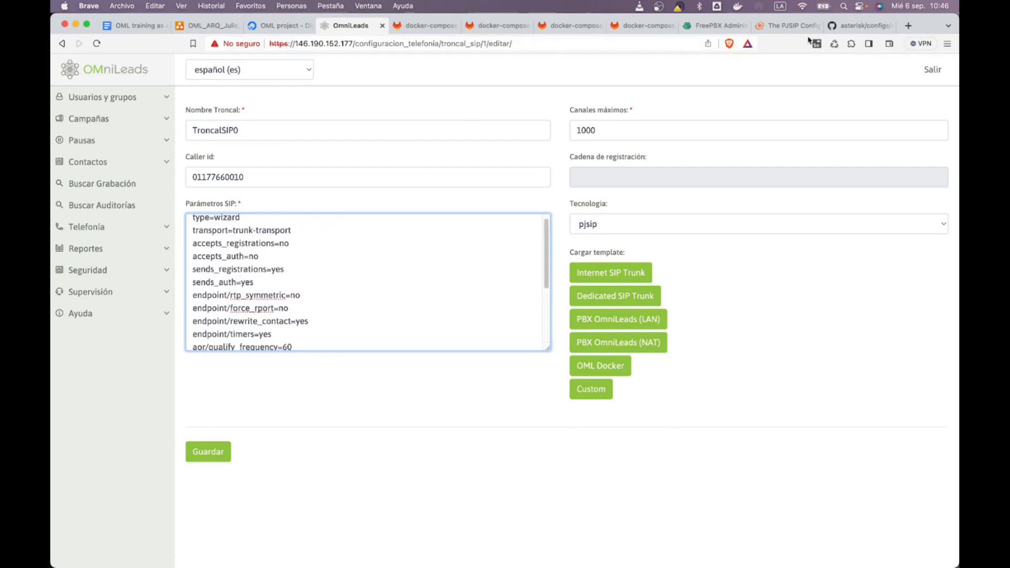
Step: Glance at the GitHub sample file, return to the trunk form and copy the option name rtp_symmetric from the SIP parameters
{"action": "left_click", "coordinate": [846, 27]}
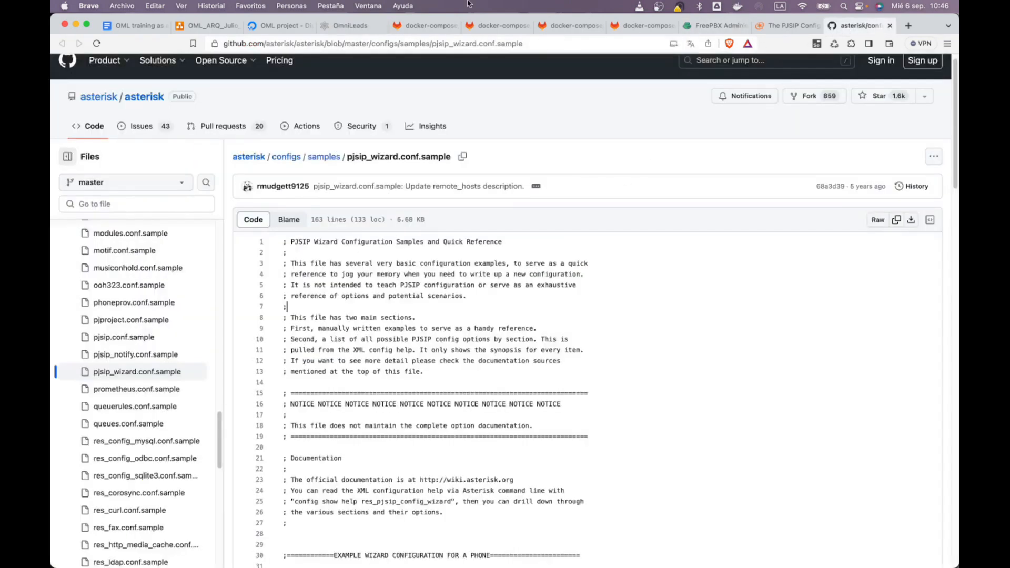
{"action": "left_click", "coordinate": [348, 26]}
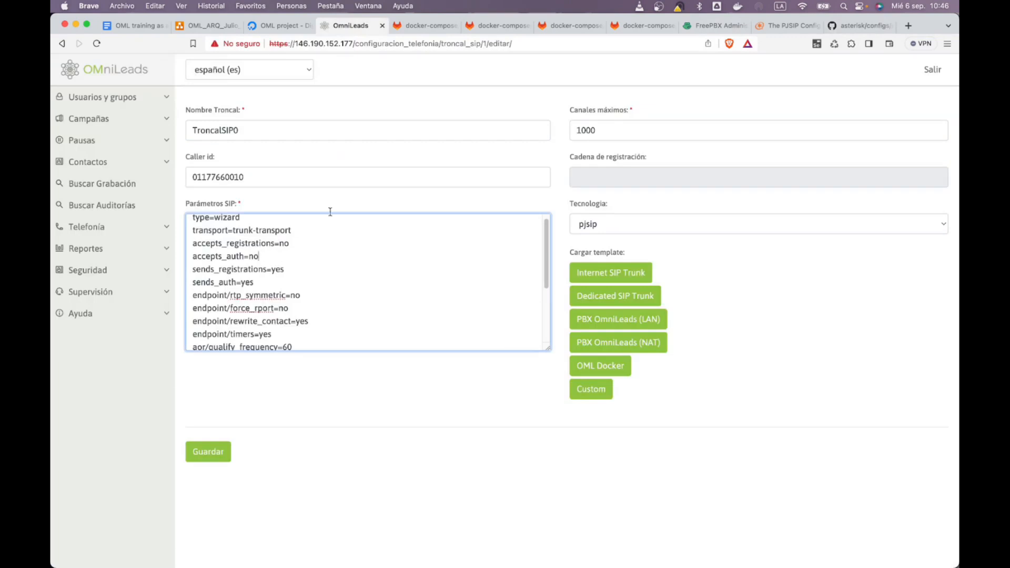
{"action": "key", "text": "super+Right"}
{"action": "key", "text": "Right"}
{"action": "key", "text": "Right"}
{"action": "key", "text": "Right"}
{"action": "key", "text": "Right"}
{"action": "key", "text": "Right"}
{"action": "key", "text": "Right"}
{"action": "key", "text": "Right"}
{"action": "key", "text": "shift+Left"}
{"action": "key", "text": "shift+Left"}
{"action": "key", "text": "shift+Left"}
{"action": "key", "text": "shift+Left"}
{"action": "key", "text": "shift+Left"}
{"action": "key", "text": "shift+Left"}
{"action": "key", "text": "shift+Left"}
{"action": "key", "text": "shift+Left"}
{"action": "key", "text": "shift+Left"}
{"action": "key", "text": "shift+Left"}
{"action": "key", "text": "shift+Left"}
{"action": "key", "text": "shift+Left"}
{"action": "key", "text": "super+c"}
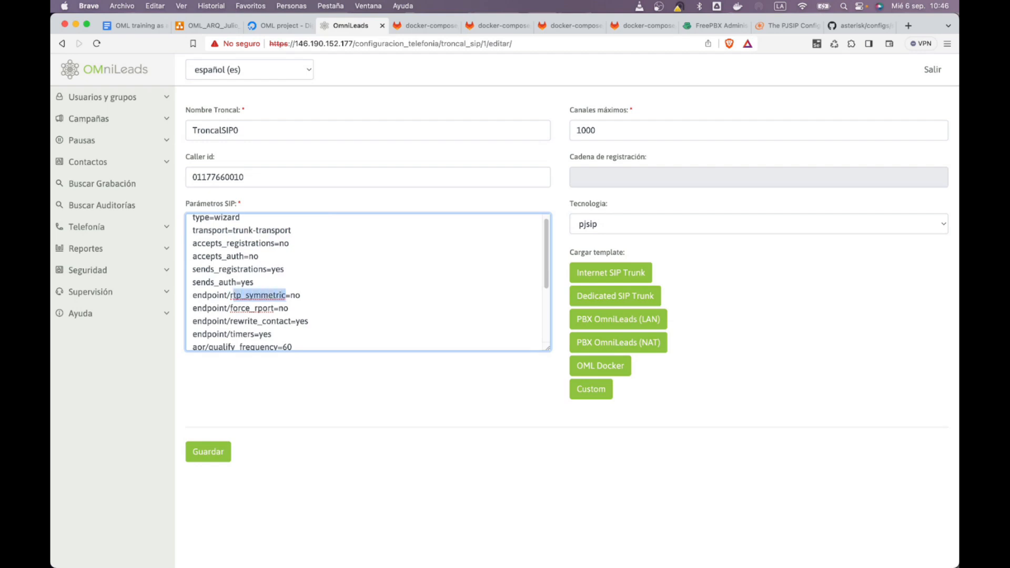
Step: Search the pjsip_wizard.conf.sample page on GitHub for rtp_symmetric and open a new browser tab
{"action": "left_click", "coordinate": [858, 27]}
{"action": "key", "text": "super+f"}
{"action": "key", "text": "super+v"}
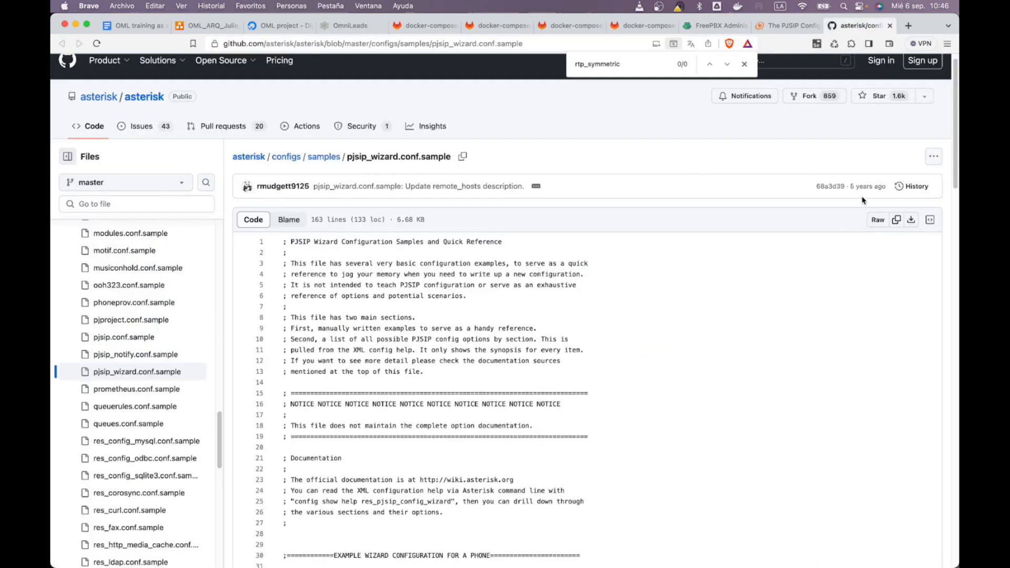
{"action": "left_click", "coordinate": [907, 24]}
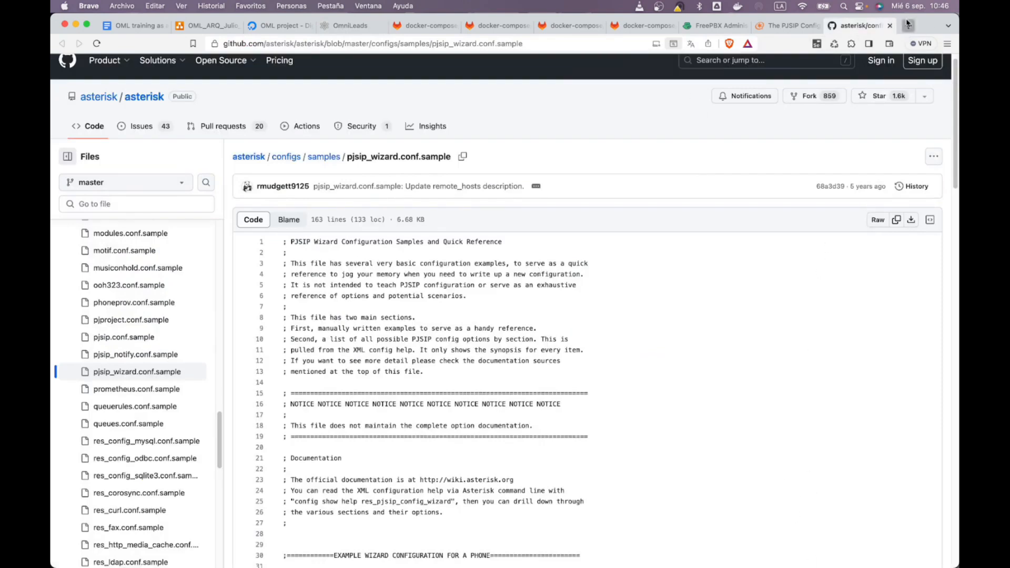
Step: Search Google for pjsip rtp_symmetric
{"action": "type", "text": "pjsip"}
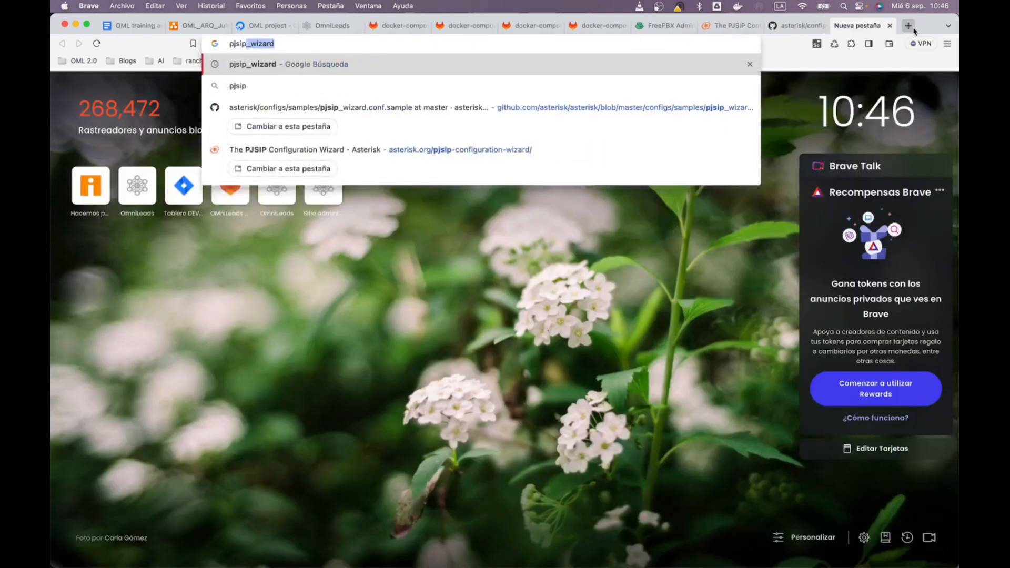
{"action": "type", "text": " rtp_symmetric"}
{"action": "key", "text": "Return"}
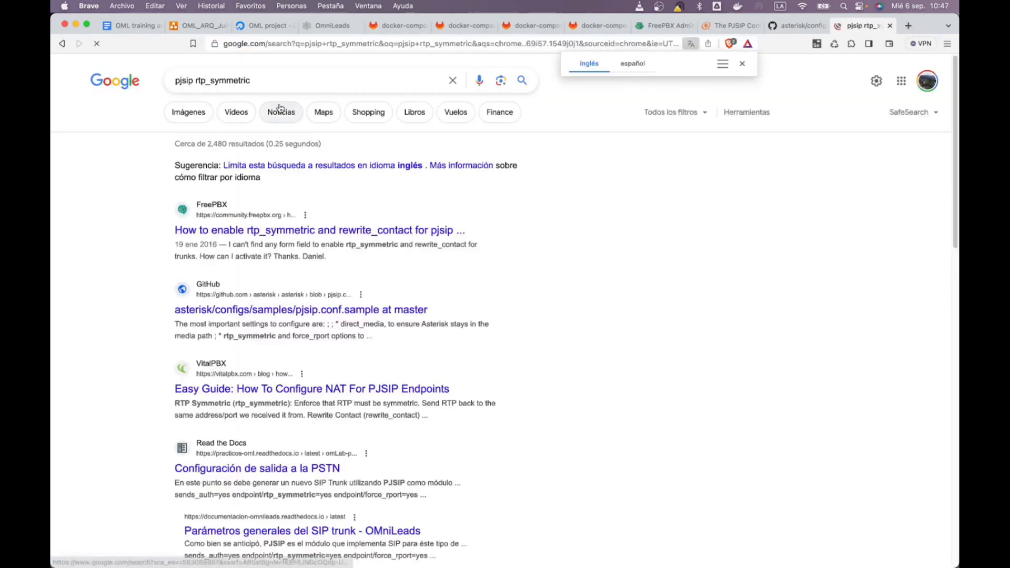
Step: Refine the search to asterisk pjsip rtp_symmetric and look through the results
{"action": "left_click", "coordinate": [279, 78]}
{"action": "key", "text": "super+Left"}
{"action": "type", "text": "as"}
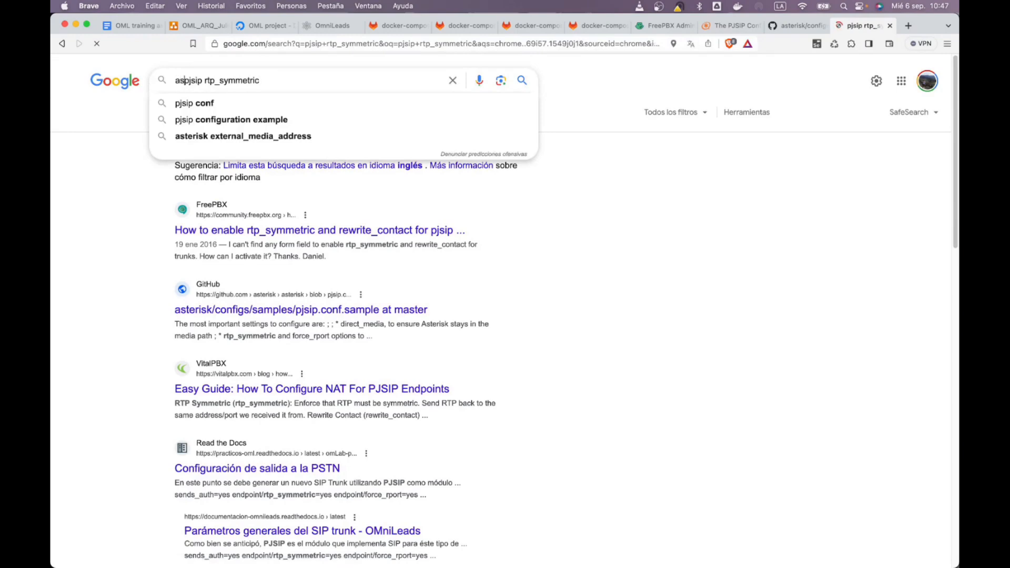
{"action": "type", "text": "terisk"}
{"action": "key", "text": "Return"}
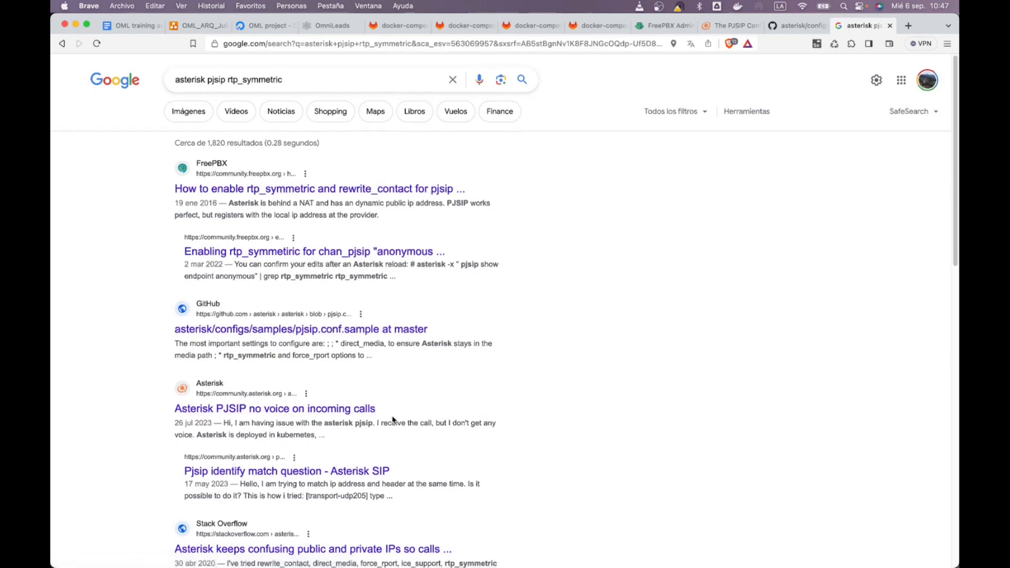
{"action": "scroll", "coordinate": [394, 420], "scroll_direction": "down", "scroll_amount": 5}
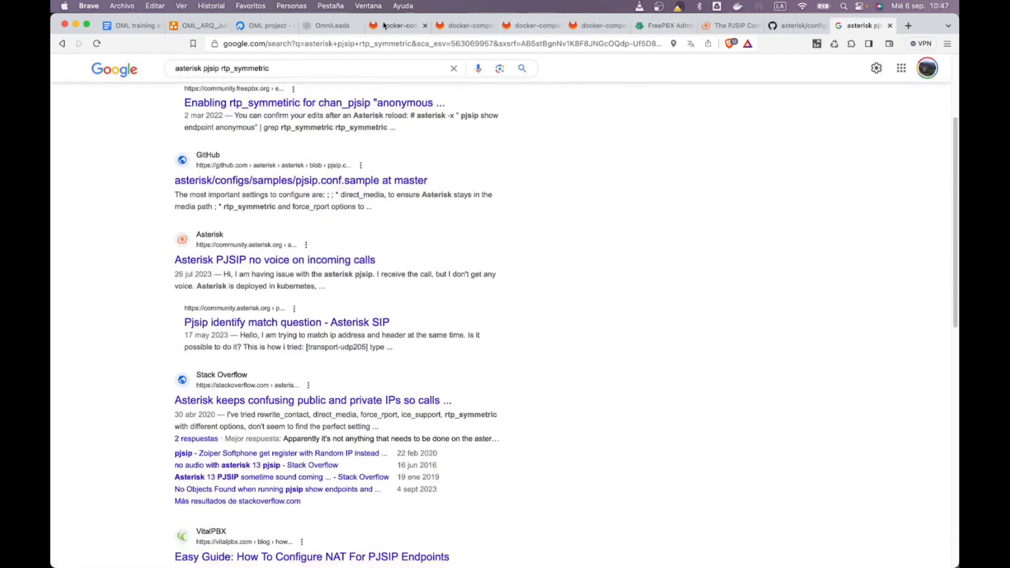
Step: Return to the TroncalSIP0 trunk form and go through the SIP parameters from endpoint/rtp_symmetric to aor/qualify_frequency
{"action": "left_click", "coordinate": [330, 25]}
{"action": "left_click", "coordinate": [400, 295]}
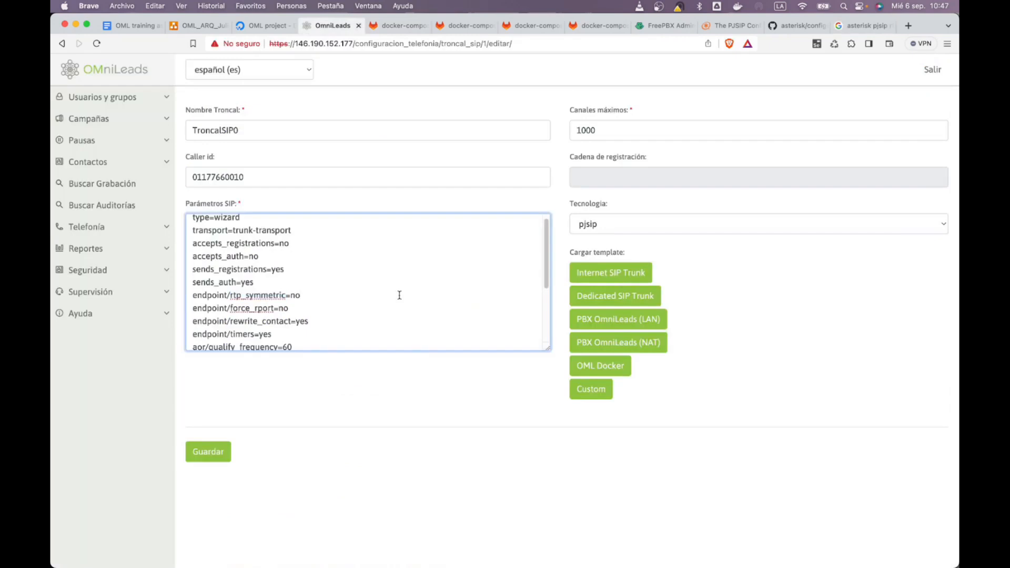
{"action": "key", "text": "Down"}
{"action": "key", "text": "shift+Left"}
{"action": "key", "text": "shift+Left"}
{"action": "key", "text": "shift+Left"}
{"action": "key", "text": "super+Left"}
{"action": "key", "text": "Down"}
{"action": "key", "text": "Up"}
{"action": "key", "text": "Down"}
{"action": "key", "text": "Down"}
{"action": "key", "text": "Down"}
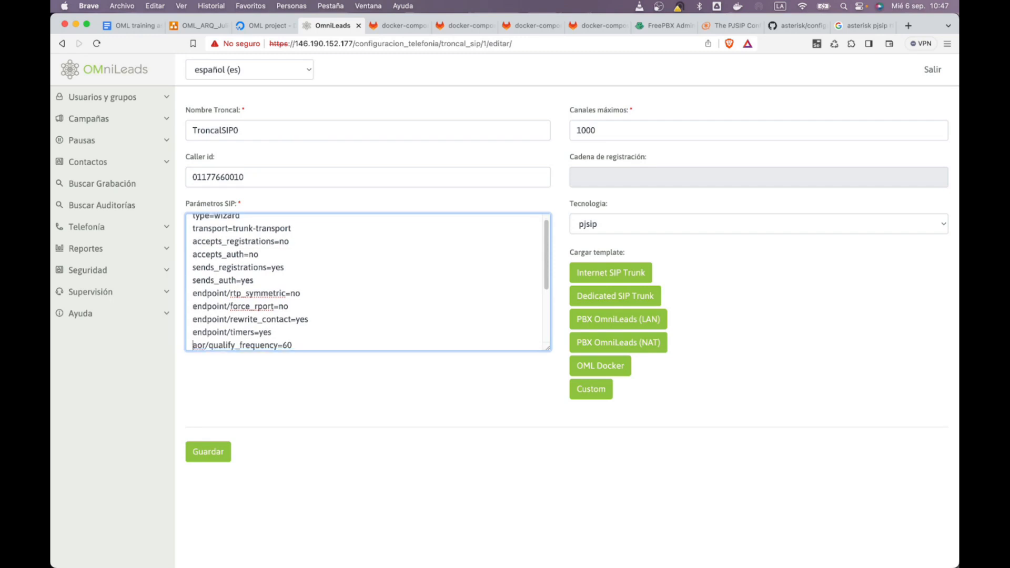
{"action": "key", "text": "Up"}
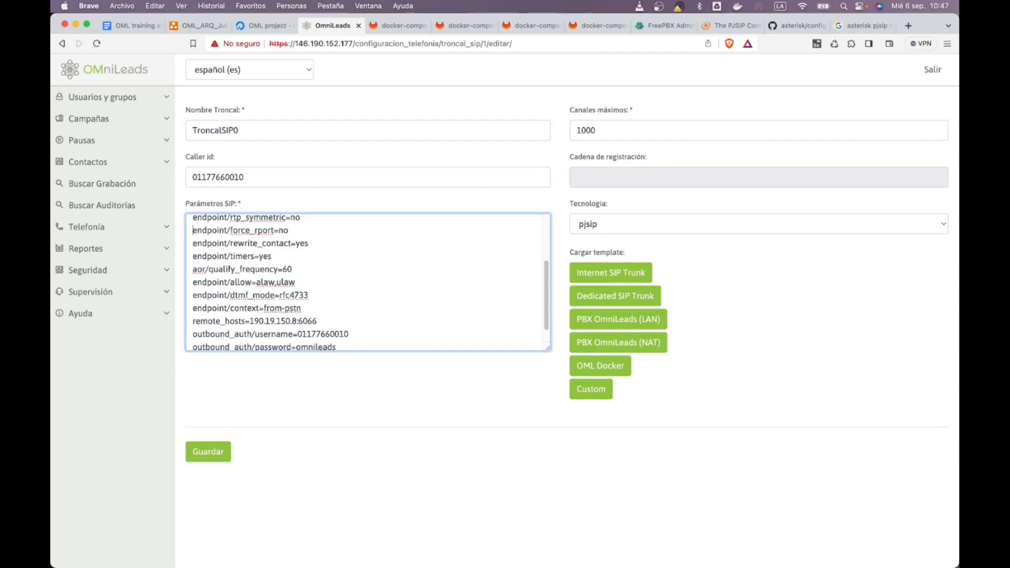
Step: Highlight the endpoint/rtp_symmetric, force_rport and rewrite_contact lines and examine the endpoint/allow codec line in the SIP parameters
{"action": "scroll", "coordinate": [367, 282], "scroll_direction": "up", "scroll_amount": 1}
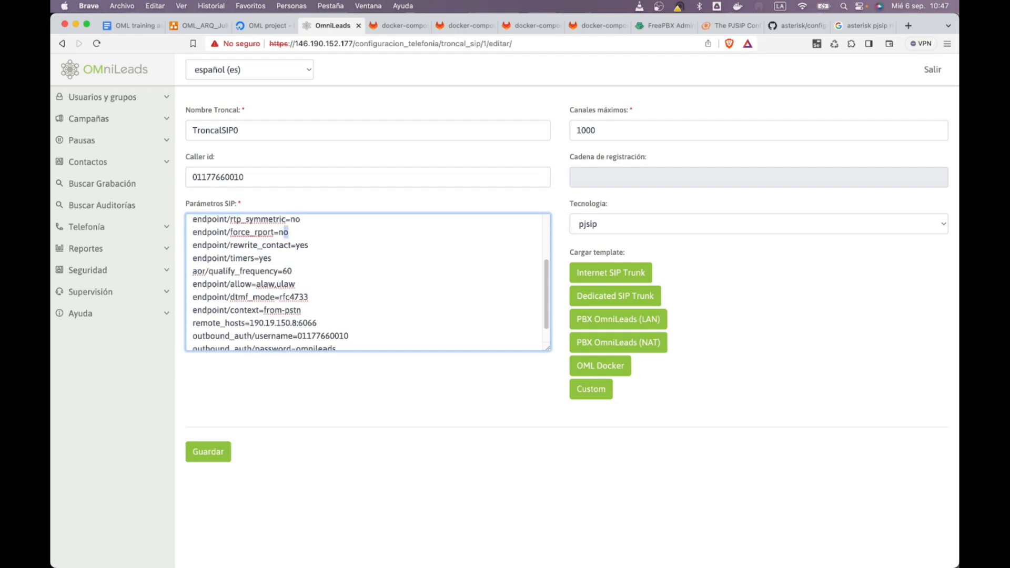
{"action": "left_click_drag", "start_coordinate": [192, 219], "coordinate": [311, 245]}
{"action": "key", "text": "Down"}
{"action": "key", "text": "Down"}
{"action": "key", "text": "super+shift+Right"}
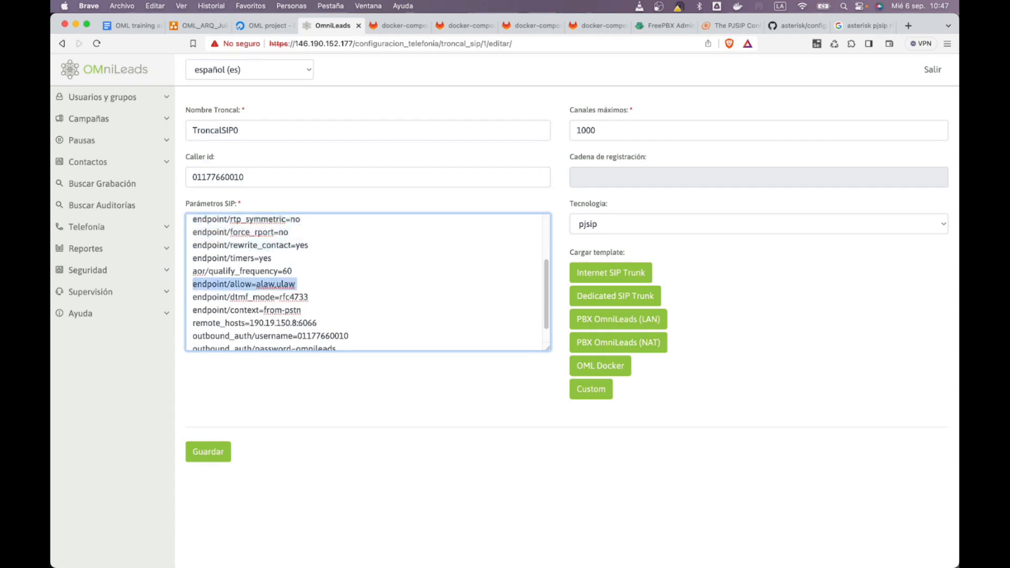
{"action": "key", "text": "shift+Down"}
{"action": "key", "text": "Left"}
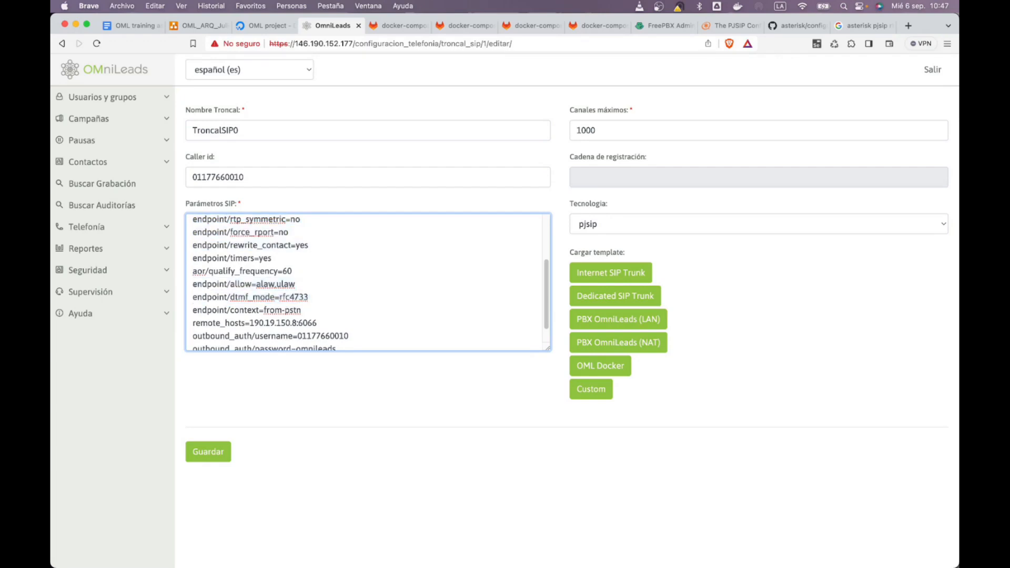
Step: Try appending ,g729,opus to the endpoint/allow codec list and remove the addition again
{"action": "key", "text": "super+shift+Right"}
{"action": "key", "text": "Left"}
{"action": "key", "text": "super+shift+Right"}
{"action": "key", "text": "Right"}
{"action": "type", "text": ",g729,opus"}
{"action": "key", "text": "BackSpace"}
{"action": "key", "text": "BackSpace"}
{"action": "key", "text": "BackSpace"}
{"action": "key", "text": "BackSpace"}
{"action": "key", "text": "BackSpace"}
{"action": "key", "text": "BackSpace"}
{"action": "key", "text": "BackSpace"}
{"action": "key", "text": "BackSpace"}
{"action": "key", "text": "BackSpace"}
{"action": "key", "text": "BackSpace"}
Step: Highlight the endpoint/dtmf_mode line and its value, as well as the endpoint/context line, in the SIP parameters
{"action": "key", "text": "Down"}
{"action": "key", "text": "shift+super+Right"}
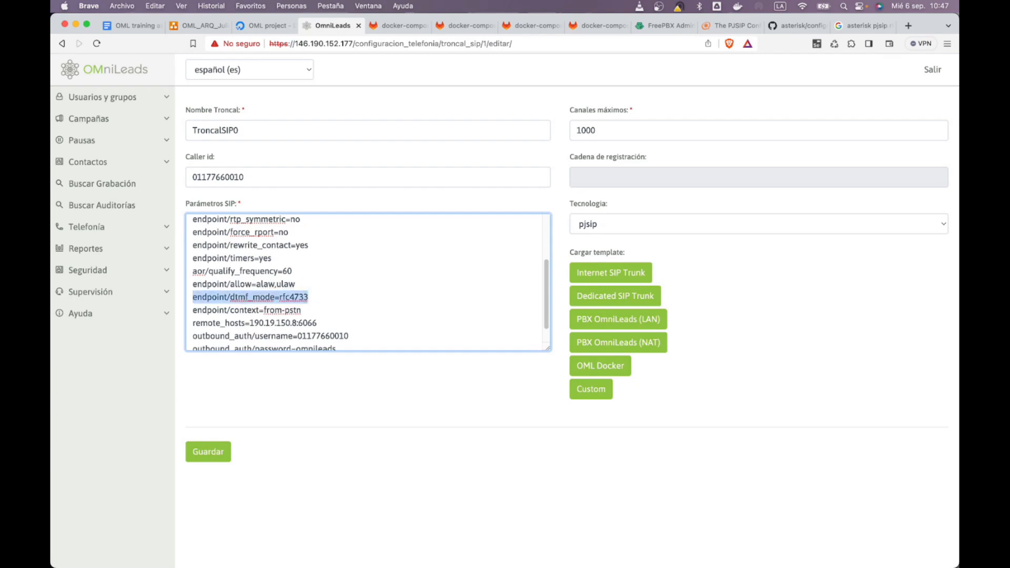
{"action": "key", "text": "shift+Left"}
{"action": "key", "text": "shift+Left"}
{"action": "key", "text": "shift+Left"}
{"action": "key", "text": "shift+Left"}
{"action": "key", "text": "shift+Left"}
{"action": "key", "text": "shift+Left"}
{"action": "key", "text": "shift+Left"}
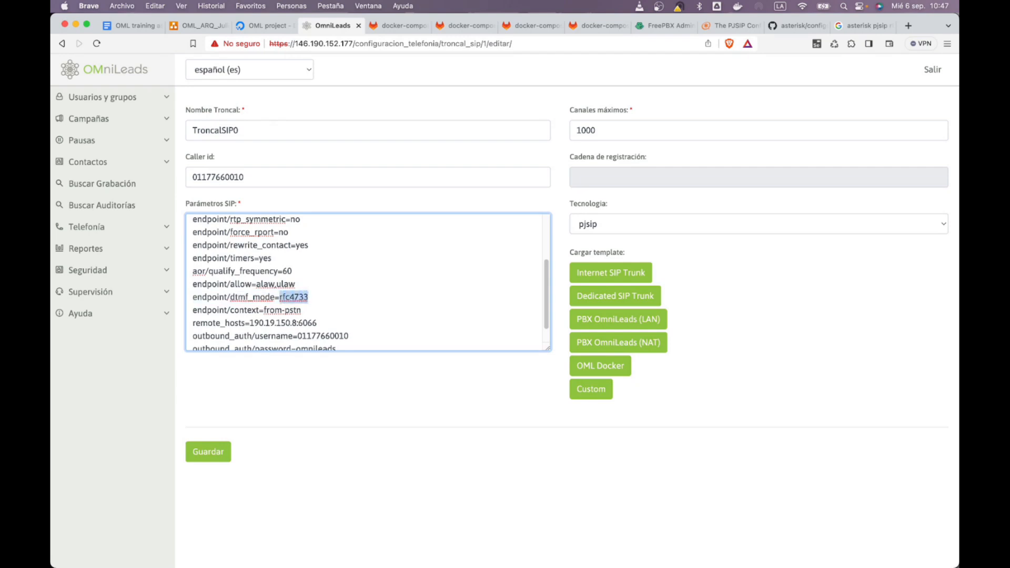
{"action": "key", "text": "super+shift+Left"}
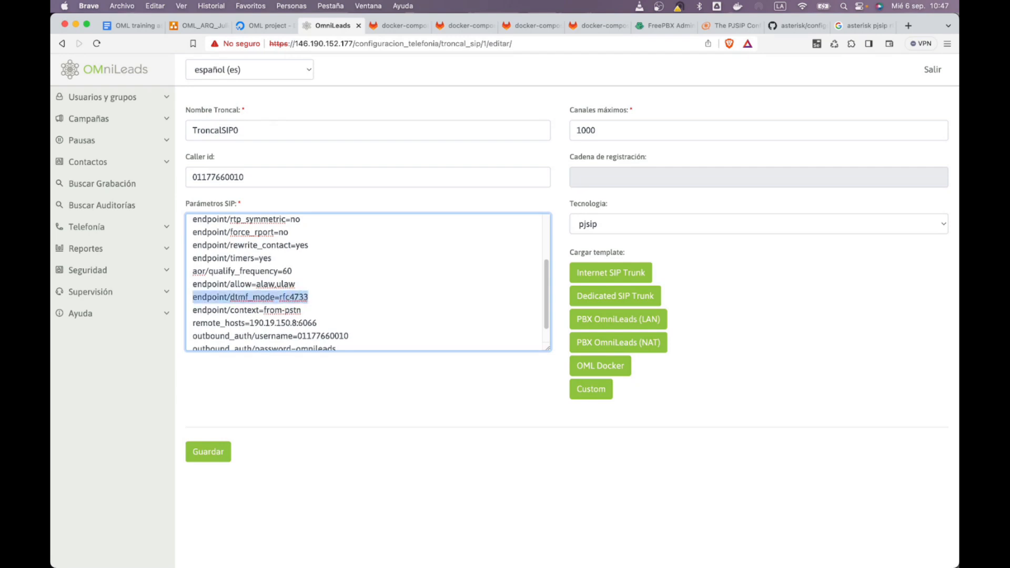
{"action": "key", "text": "Left"}
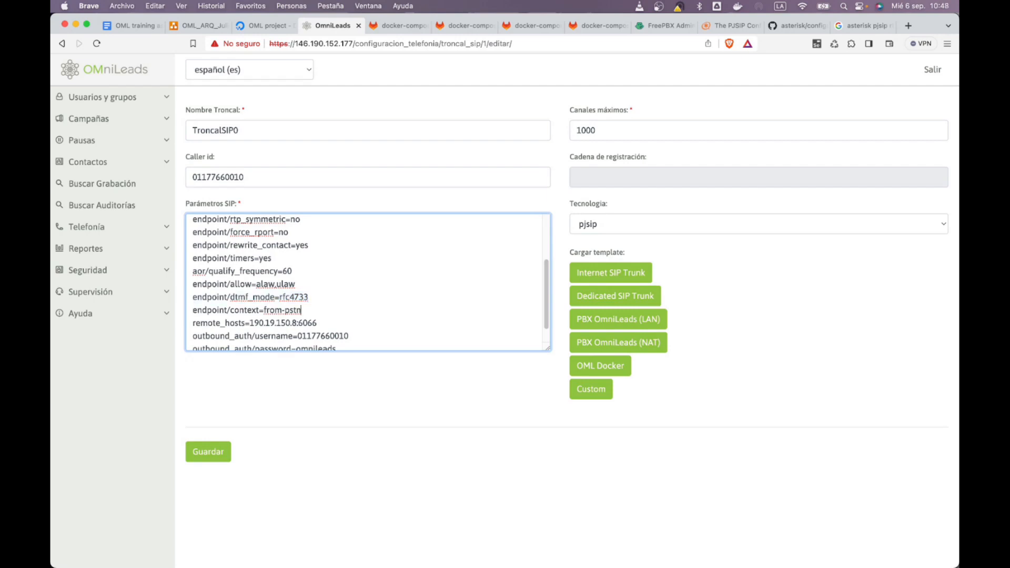
{"action": "key", "text": "super+shift+Right"}
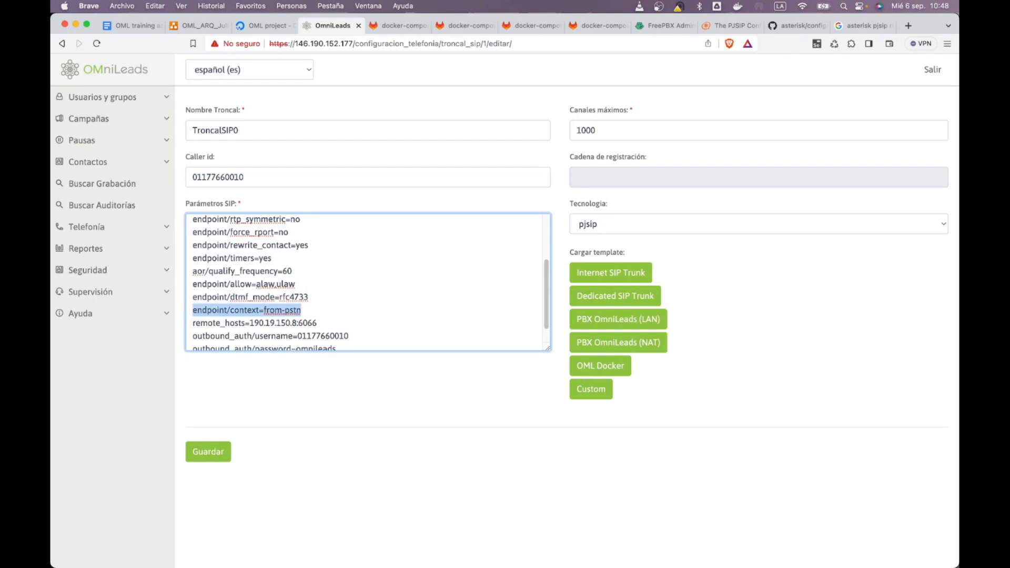
{"action": "key", "text": "Left"}
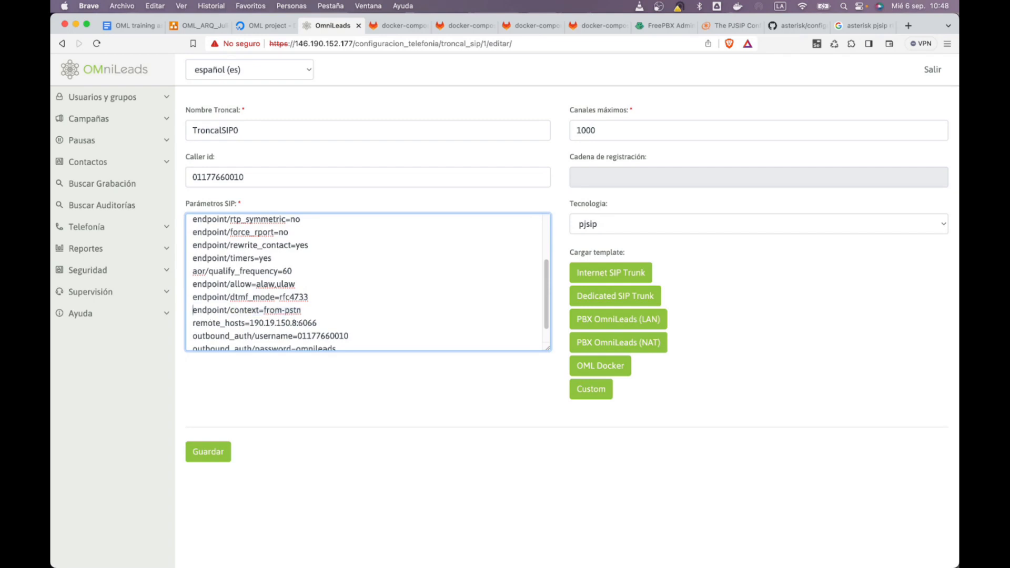
Step: Highlight the port and the IP address in the remote_hosts line of the SIP parameters
{"action": "key", "text": "Down"}
{"action": "key", "text": "Down"}
{"action": "key", "text": "Down"}
{"action": "key", "text": "shift+Left"}
{"action": "key", "text": "shift+Left"}
{"action": "key", "text": "shift+Left"}
{"action": "key", "text": "shift+Left"}
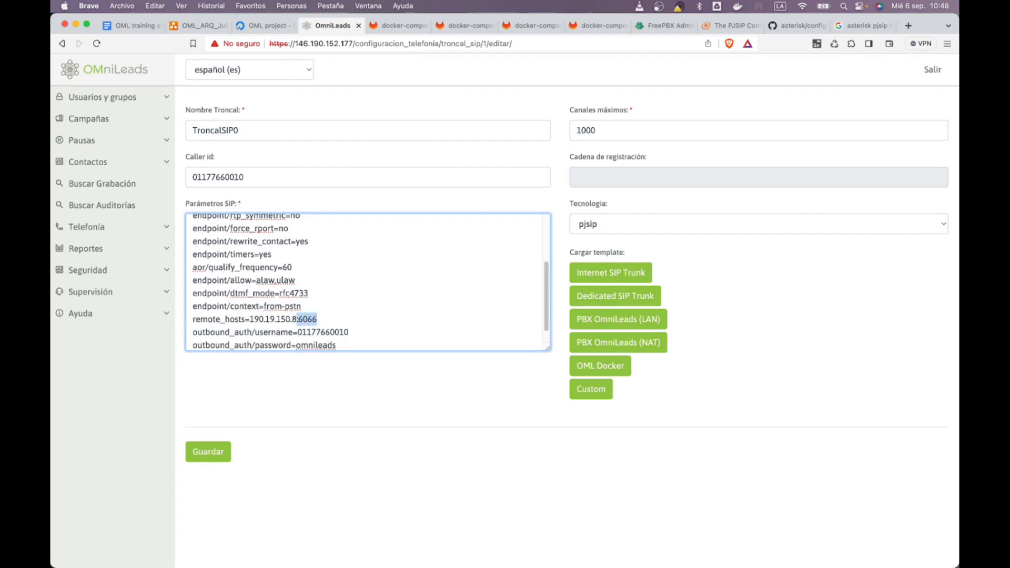
{"action": "key", "text": "shift+Left"}
{"action": "key", "text": "shift+Left"}
{"action": "key", "text": "shift+Left"}
{"action": "key", "text": "shift+Left"}
{"action": "key", "text": "shift+Left"}
{"action": "key", "text": "shift+Left"}
{"action": "key", "text": "shift+Left"}
{"action": "key", "text": "shift+Left"}
{"action": "key", "text": "shift+Left"}
{"action": "key", "text": "shift+Left"}
{"action": "key", "text": "shift+Left"}
{"action": "key", "text": "shift+Left"}
{"action": "key", "text": "shift+Left"}
{"action": "key", "text": "shift+Left"}
{"action": "key", "text": "shift+Left"}
{"action": "key", "text": "shift+Left"}
{"action": "key", "text": "shift+Left"}
{"action": "key", "text": "shift+Left"}
{"action": "key", "text": "shift+Left"}
{"action": "key", "text": "shift+Left"}
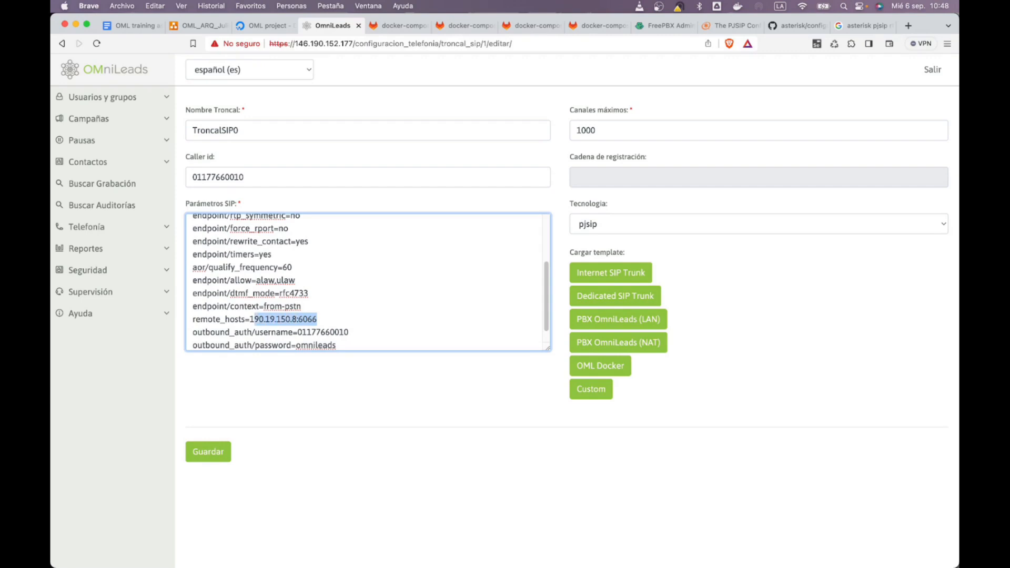
Step: Highlight the outbound_auth username and password lines and save the TroncalSIP0 trunk
{"action": "key", "text": "Left"}
{"action": "key", "text": "shift+Down"}
{"action": "key", "text": "Right"}
{"action": "key", "text": "shift+Down"}
{"action": "key", "text": "shift+Down"}
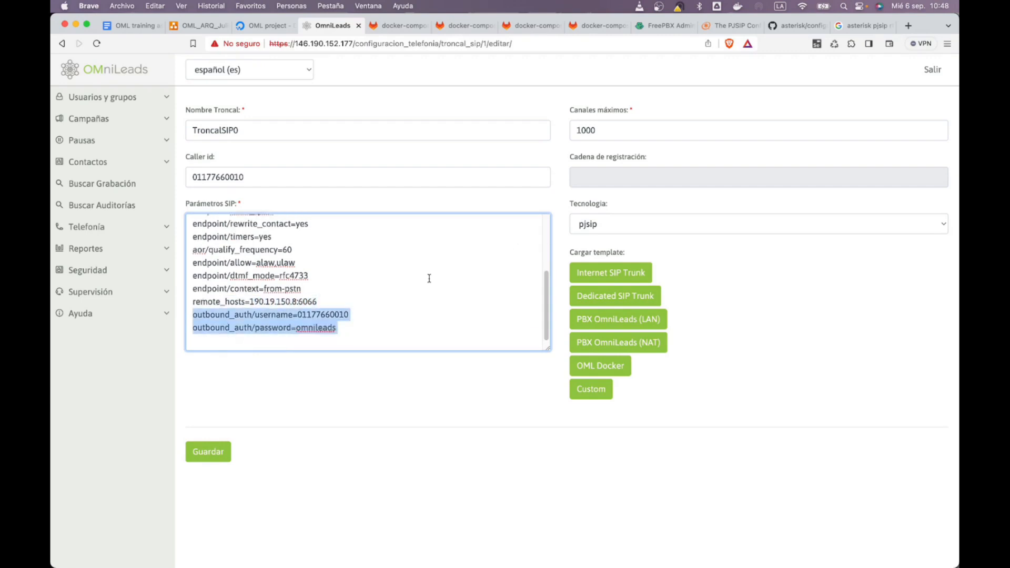
{"action": "left_click", "coordinate": [221, 453]}
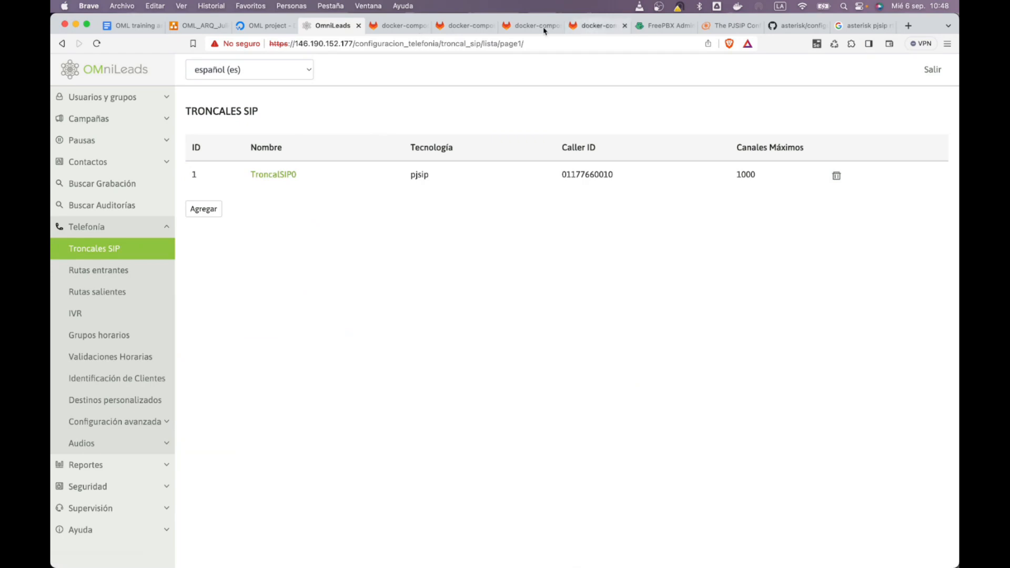
Step: Switch to the iTerm2 SSH session, clear it and open the Asterisk console with ./oml_manage --asterisk_cli
{"action": "key", "text": "super+Tab"}
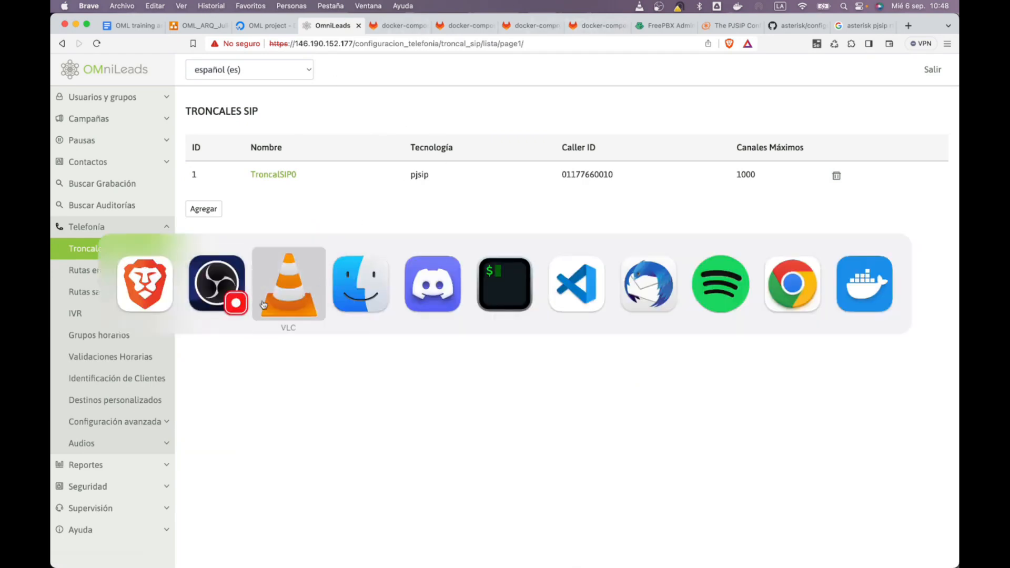
{"action": "left_click", "coordinate": [515, 281]}
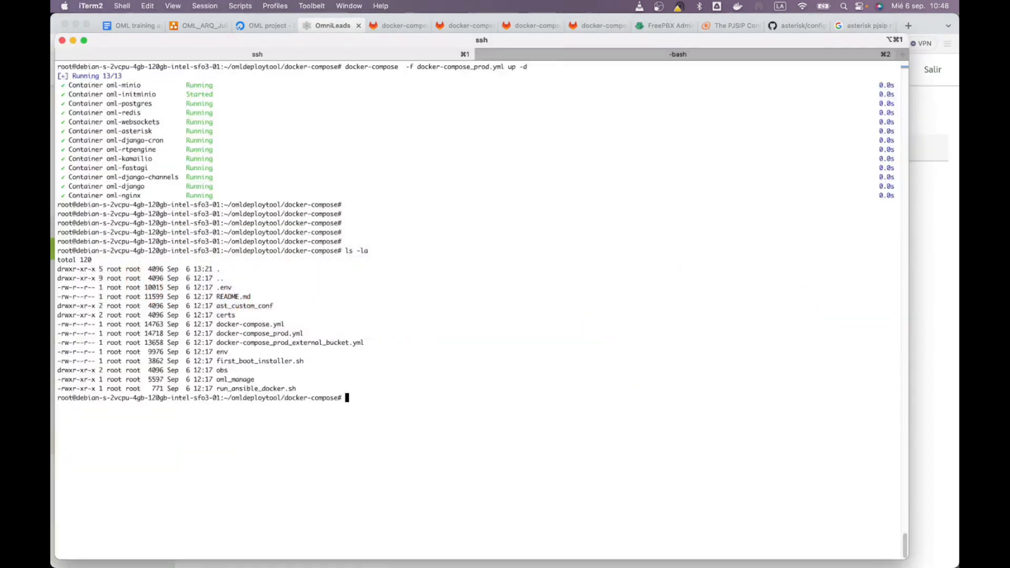
{"action": "key", "text": "ctrl+l"}
{"action": "type", "text": "./oml_manage"}
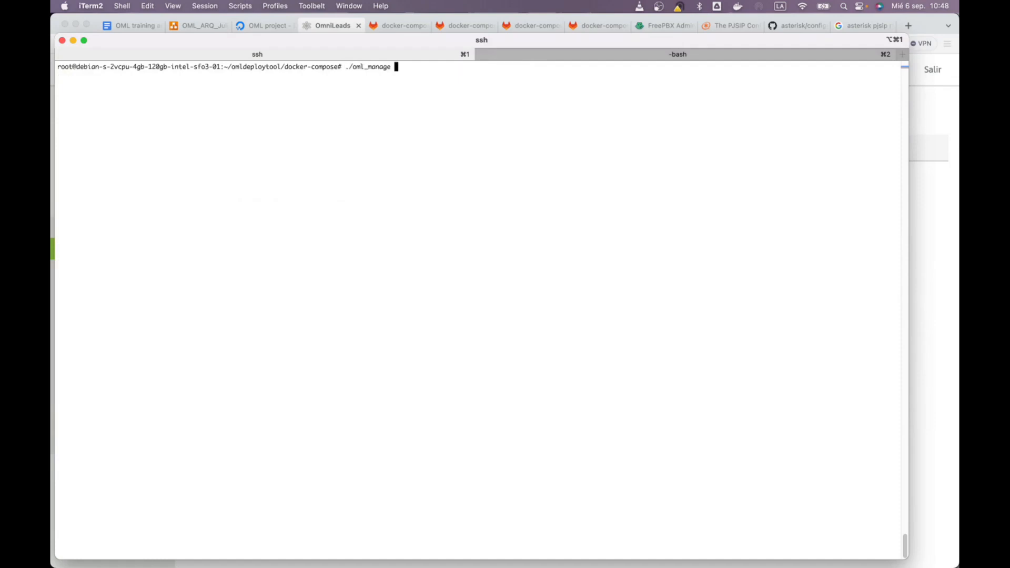
{"action": "type", "text": " --asterisk_cli"}
{"action": "key", "text": "Return"}
Step: List the endpoints with pjsip show endpoints and highlight the TroncalSIP0 entry
{"action": "type", "text": "pjsip show en"}
{"action": "key", "text": "Tab"}
{"action": "type", "text": "s"}
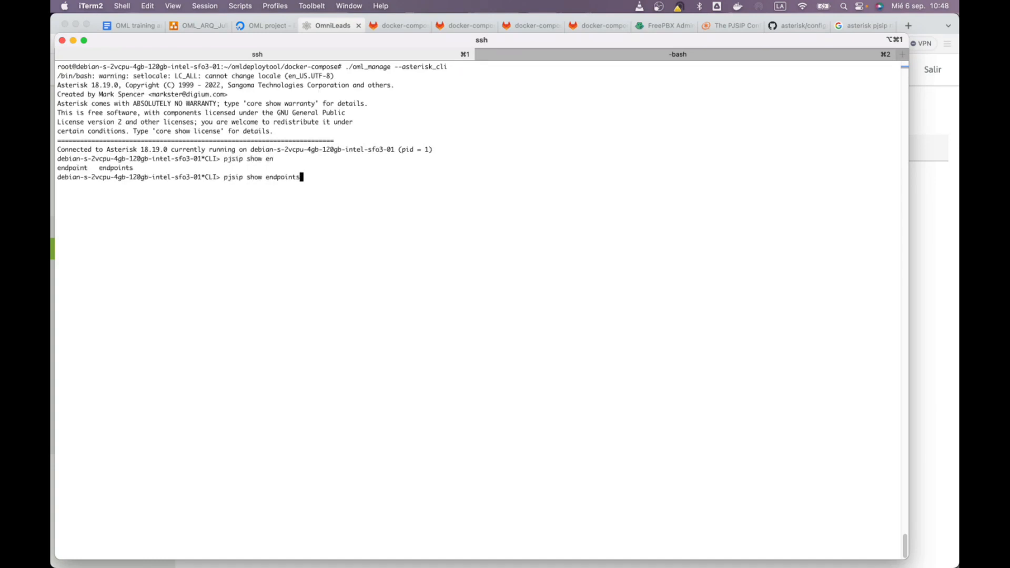
{"action": "key", "text": "Return"}
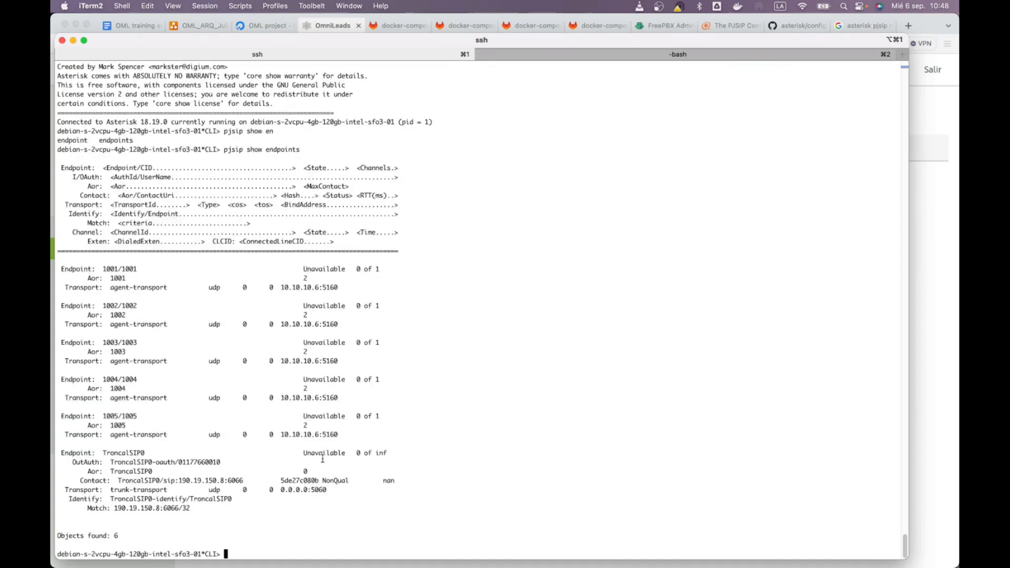
{"action": "left_click_drag", "start_coordinate": [190, 509], "coordinate": [51, 460]}
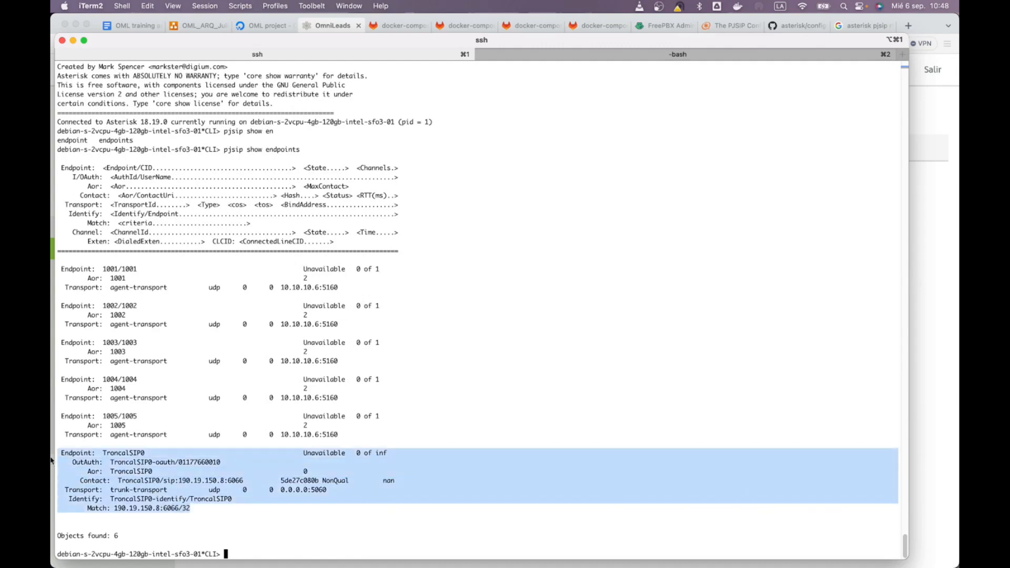
Step: Add blank prompt lines and rerun pjsip show endpoints to recheck the trunk's status
{"action": "key", "text": "Return"}
{"action": "key", "text": "Return"}
{"action": "key", "text": "Return"}
{"action": "key", "text": "Return"}
{"action": "key", "text": "Return"}
{"action": "key", "text": "Return"}
{"action": "key", "text": "Return"}
{"action": "key", "text": "Return"}
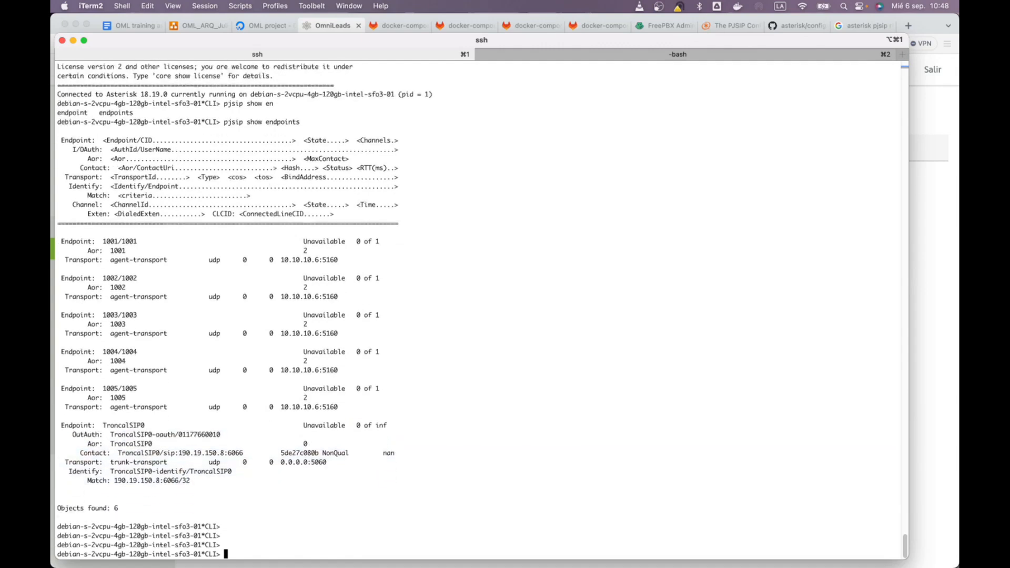
{"action": "key", "text": "Up"}
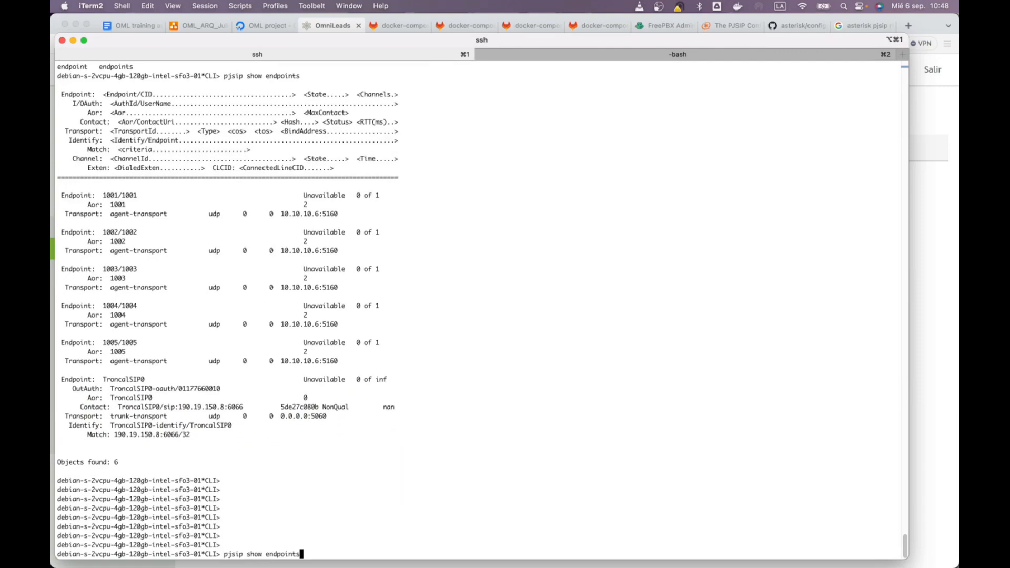
{"action": "key", "text": "Return"}
{"action": "key", "text": "Return"}
{"action": "key", "text": "Return"}
{"action": "type", "text": "pjsip se"}
{"action": "key", "text": "Tab"}
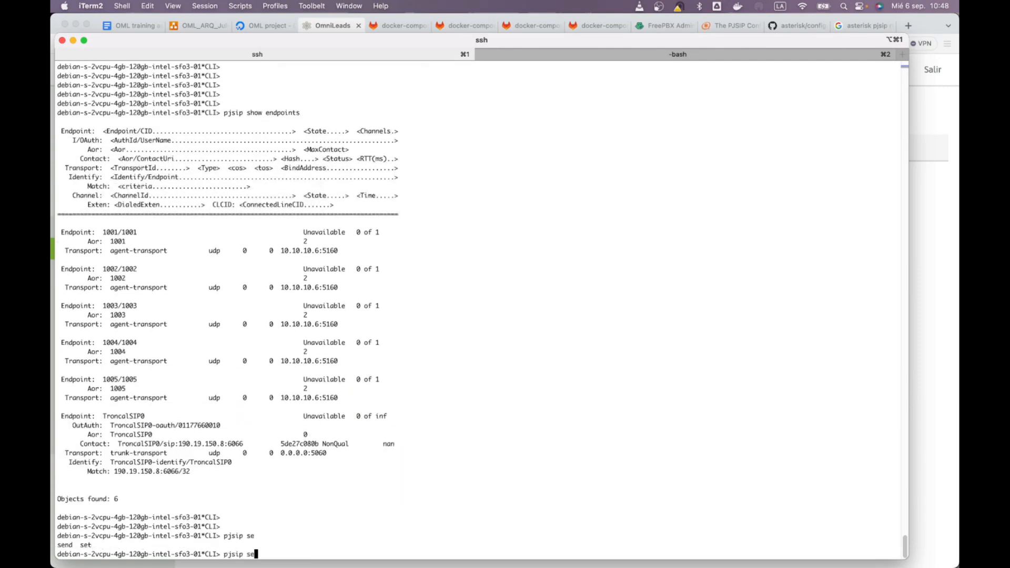
{"action": "type", "text": "nd"}
{"action": "key", "text": "Tab"}
{"action": "key", "text": "Tab"}
{"action": "key", "text": "BackSpace"}
{"action": "key", "text": "BackSpace"}
{"action": "key", "text": "BackSpace"}
{"action": "key", "text": "BackSpace"}
{"action": "key", "text": "BackSpace"}
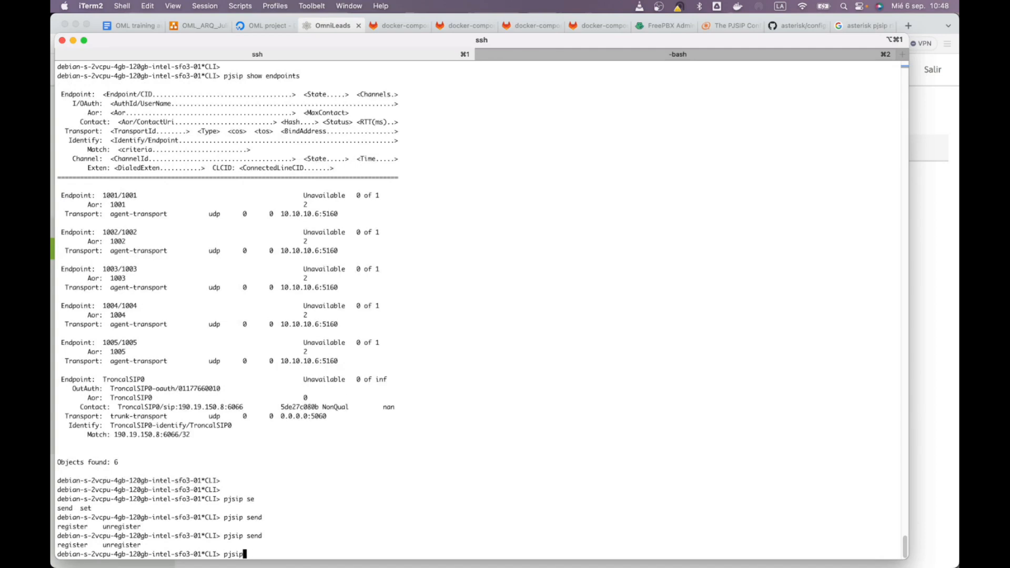
{"action": "key", "text": "Tab"}
{"action": "type", "text": "q"}
{"action": "key", "text": "Tab"}
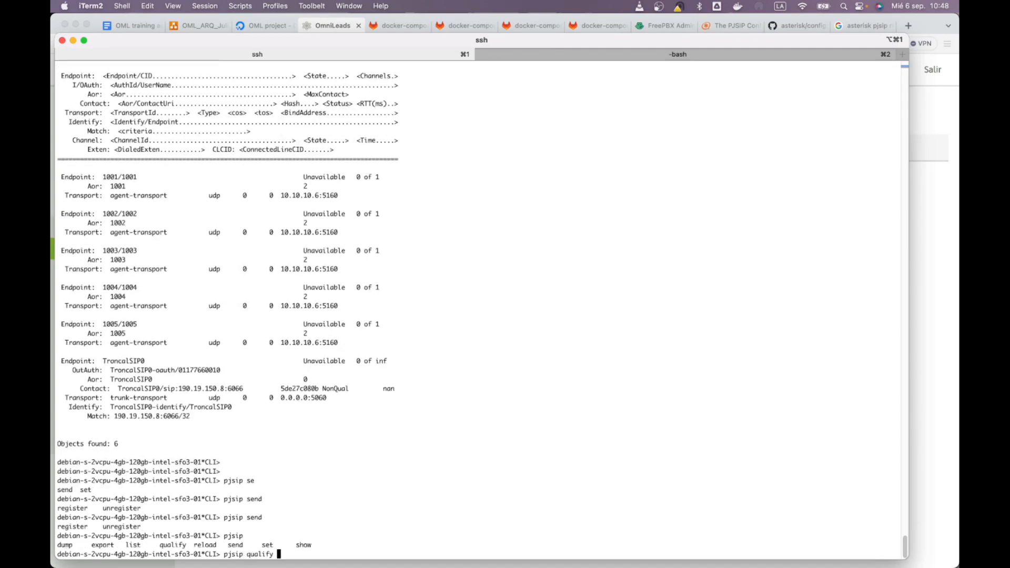
{"action": "type", "text": "Tr"}
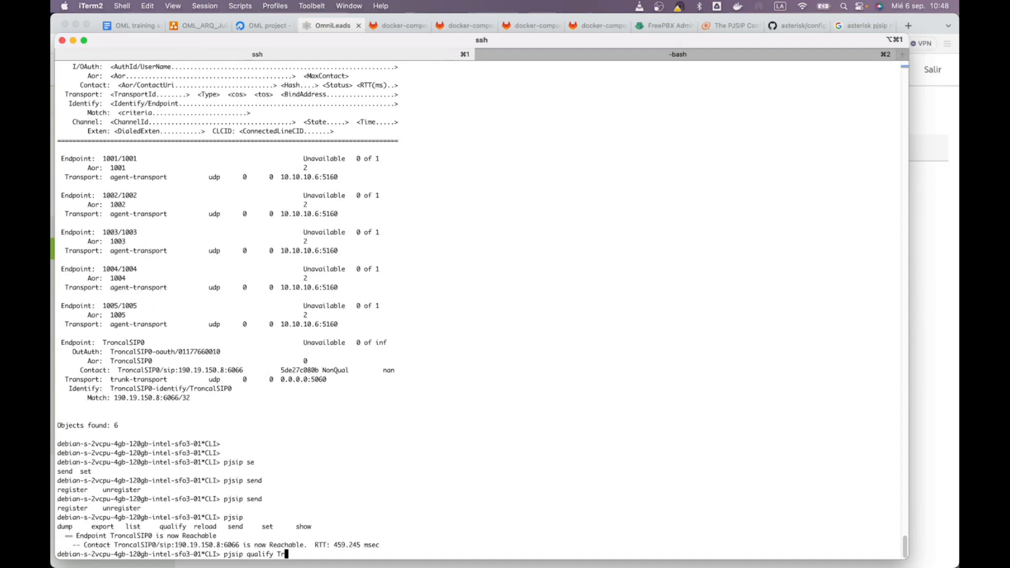
{"action": "key", "text": "BackSpace"}
{"action": "key", "text": "BackSpace"}
Step: Highlight the console messages about TroncalSIP0, clear the console and its pending command, and run pjsip show endpoints once more
{"action": "left_click_drag", "start_coordinate": [380, 545], "coordinate": [55, 526]}
{"action": "left_click", "coordinate": [54, 535]}
{"action": "key", "text": "super+k"}
{"action": "key", "text": "BackSpace"}
{"action": "key", "text": "BackSpace"}
{"action": "key", "text": "BackSpace"}
{"action": "key", "text": "BackSpace"}
{"action": "key", "text": "BackSpace"}
{"action": "key", "text": "BackSpace"}
{"action": "key", "text": "BackSpace"}
{"action": "key", "text": "BackSpace"}
{"action": "key", "text": "BackSpace"}
{"action": "key", "text": "BackSpace"}
{"action": "key", "text": "BackSpace"}
{"action": "key", "text": "BackSpace"}
{"action": "key", "text": "BackSpace"}
{"action": "key", "text": "Up"}
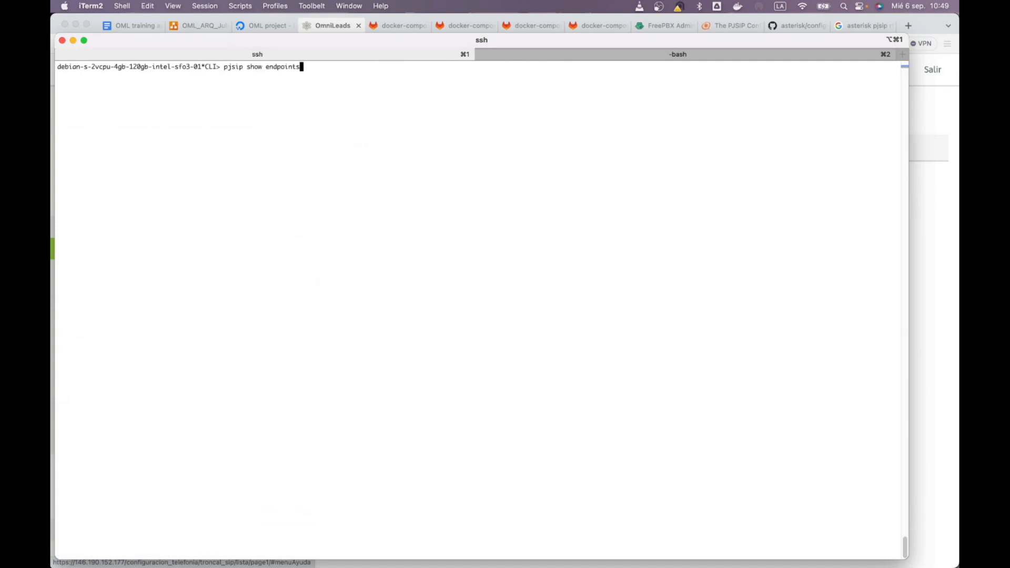
{"action": "key", "text": "Return"}
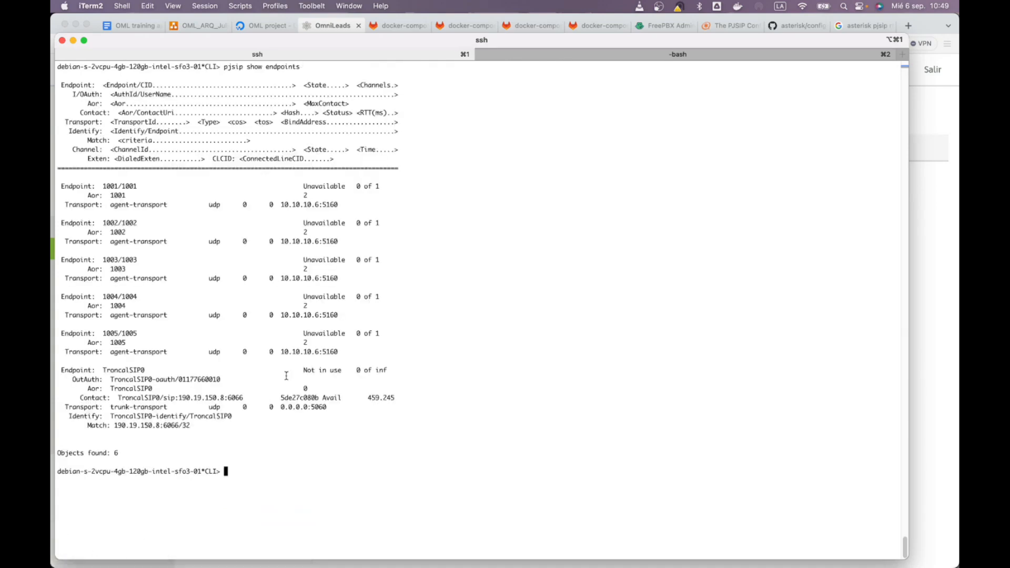
Step: Highlight the TroncalSIP0 entry, switch to OMniLeads in Brave and open outbound route RutaSaliente0 for editing
{"action": "left_click_drag", "start_coordinate": [277, 421], "coordinate": [51, 370]}
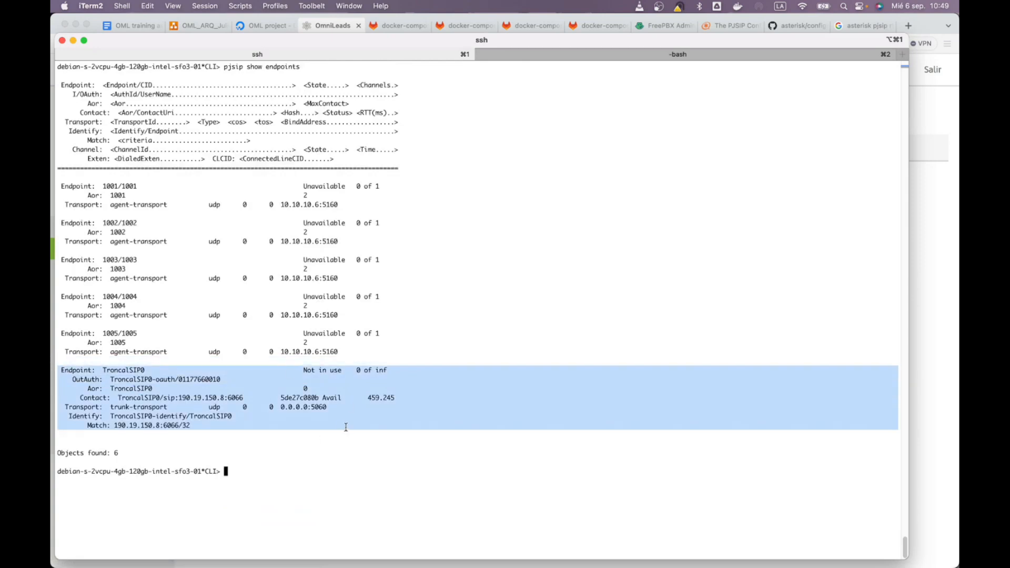
{"action": "key", "text": "super+Tab"}
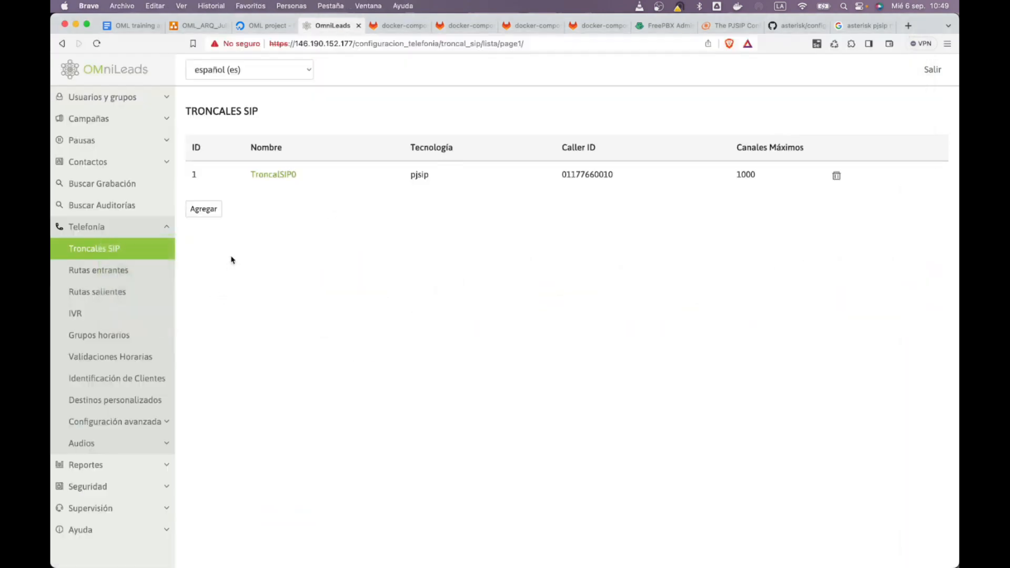
{"action": "left_click", "coordinate": [126, 293]}
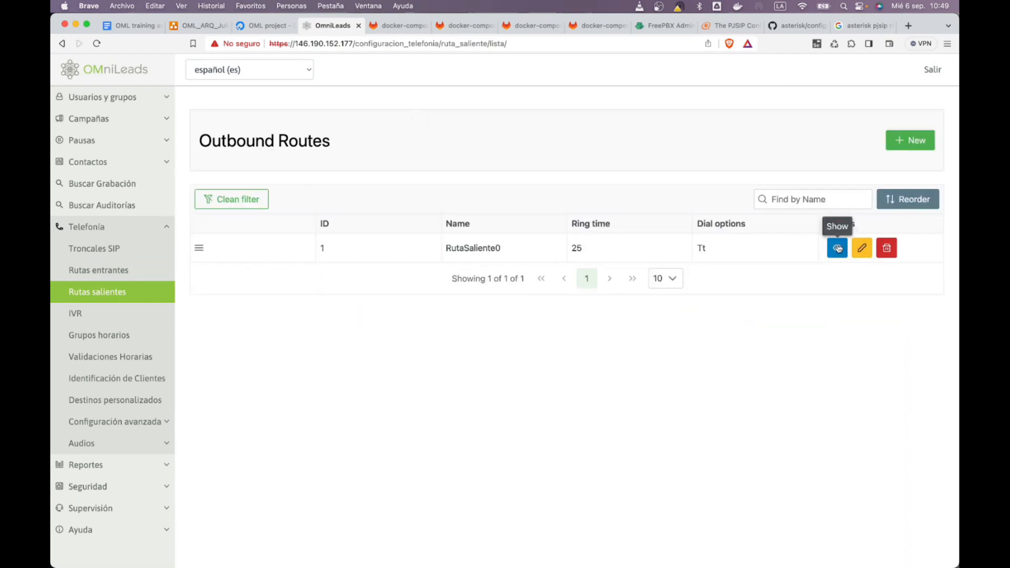
{"action": "left_click", "coordinate": [862, 247]}
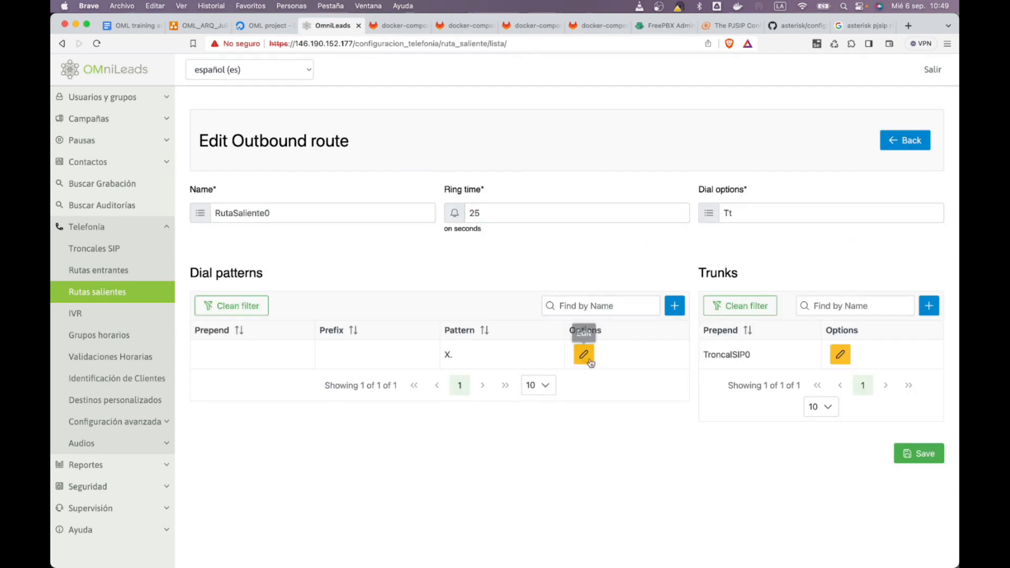
Step: Point out the outbound route's name and ring time by highlighting their values
{"action": "double_click", "coordinate": [225, 213]}
{"action": "left_click", "coordinate": [333, 263]}
{"action": "double_click", "coordinate": [503, 219]}
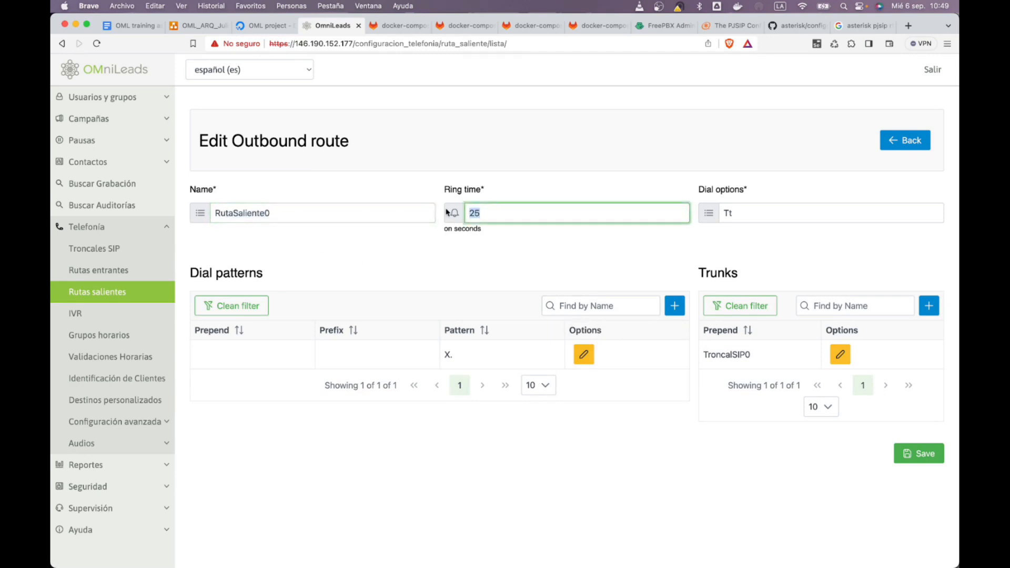
{"action": "left_click", "coordinate": [540, 275]}
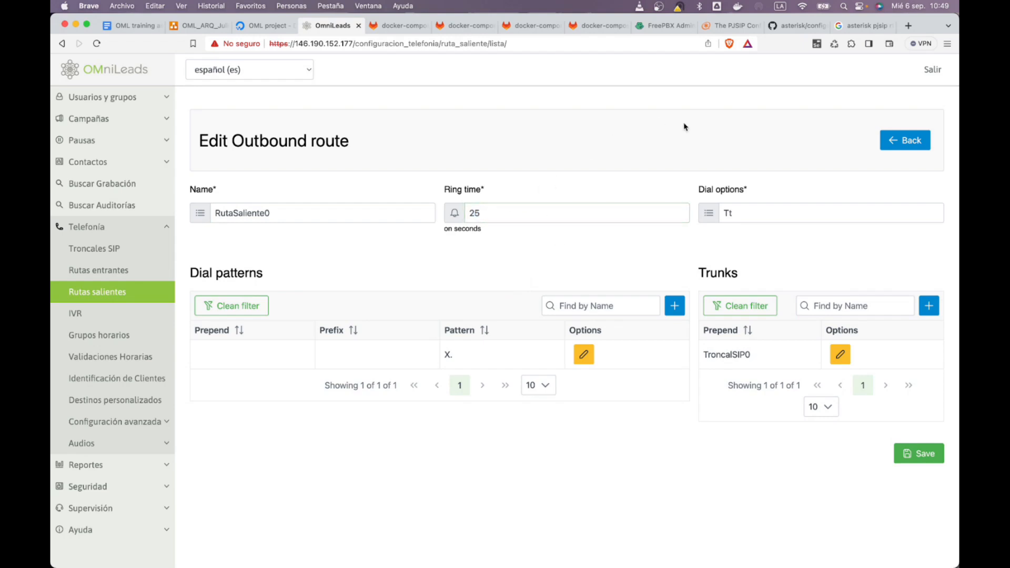
Step: Open the X. dial pattern, go through its Prepend, Prefix and Pattern fields, and cancel the dialog
{"action": "left_click", "coordinate": [583, 355]}
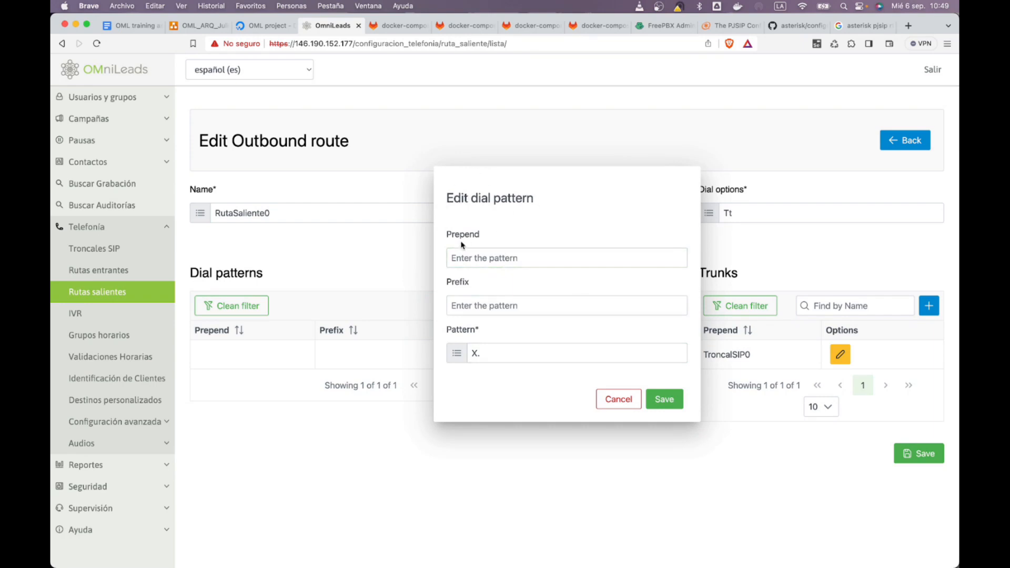
{"action": "left_click_drag", "start_coordinate": [489, 232], "coordinate": [435, 226]}
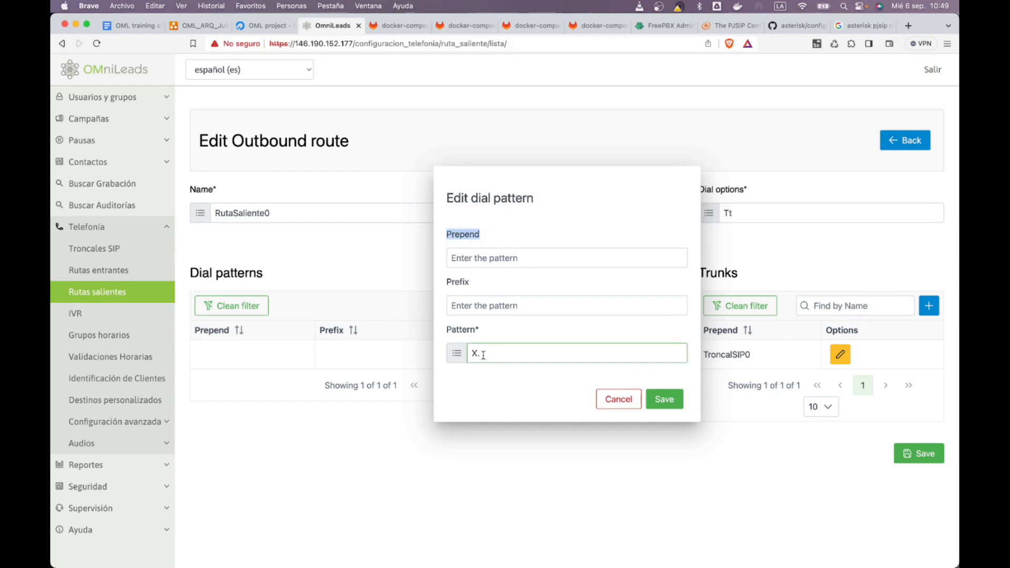
{"action": "left_click", "coordinate": [466, 378]}
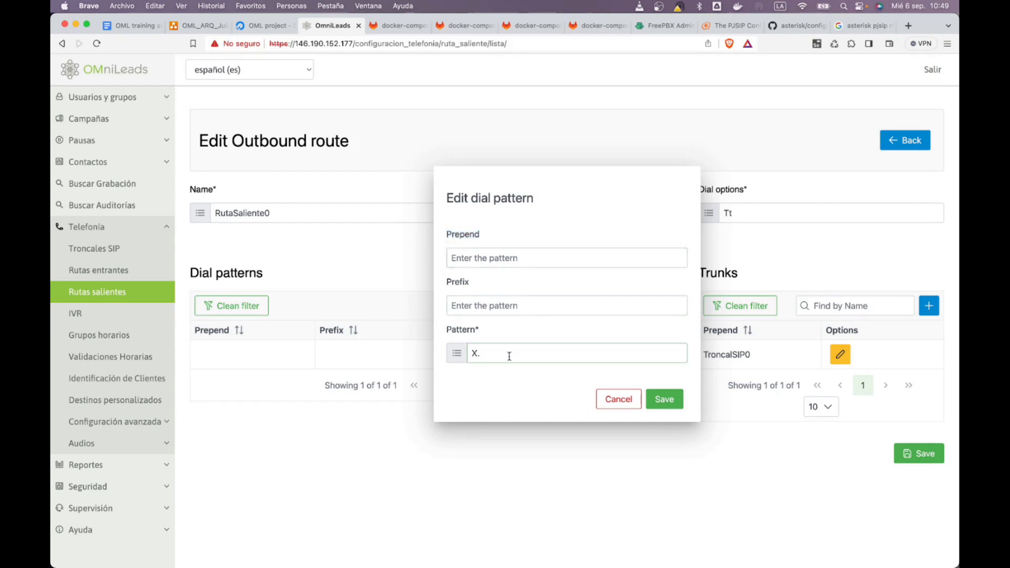
{"action": "left_click", "coordinate": [486, 303]}
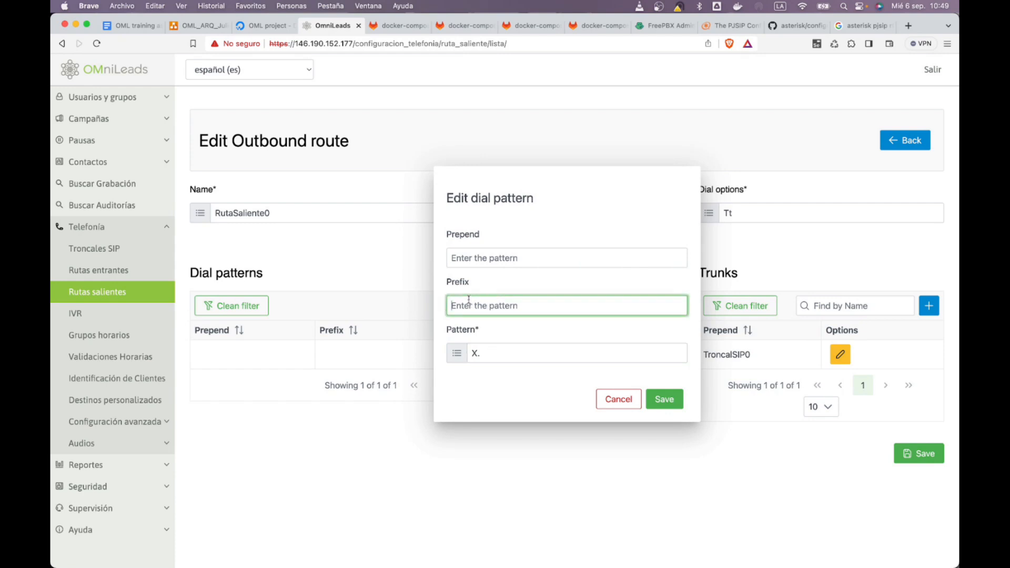
{"action": "left_click", "coordinate": [479, 358]}
{"action": "type", "text": "."}
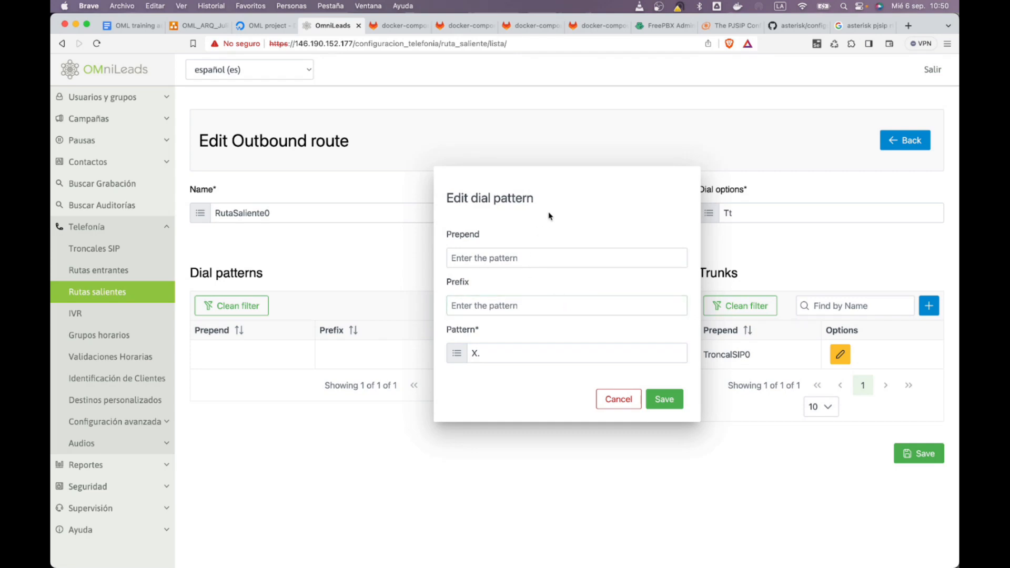
{"action": "left_click", "coordinate": [621, 400]}
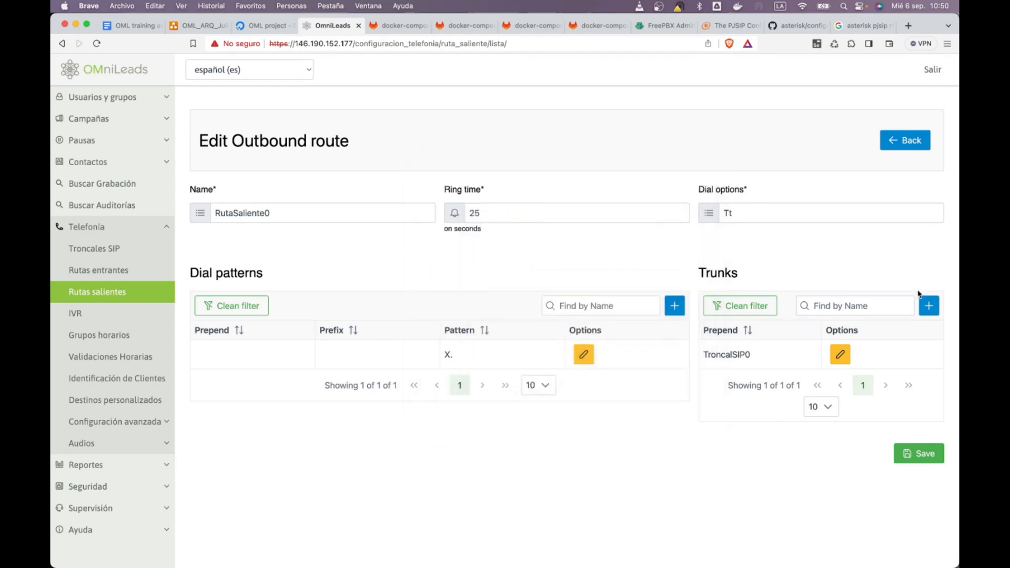
Step: Show the dialog for adding a dial pattern, cancel it and highlight the existing X. pattern
{"action": "left_click", "coordinate": [674, 305]}
{"action": "left_click", "coordinate": [631, 405]}
{"action": "left_click_drag", "start_coordinate": [468, 361], "coordinate": [435, 351]}
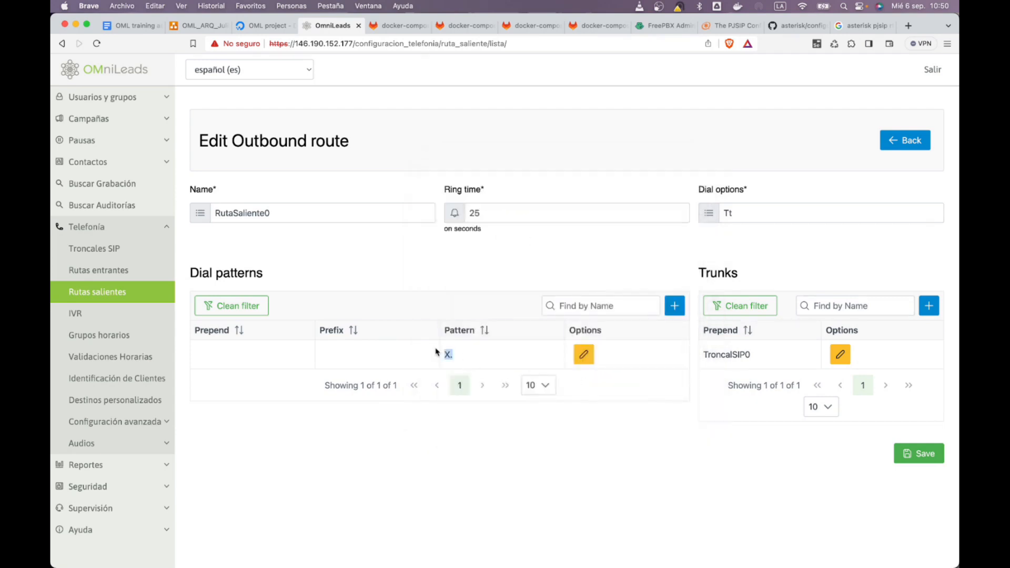
Step: Open the X. dial pattern for editing, try XXXXXX as its pattern and empty the field again
{"action": "left_click", "coordinate": [584, 354]}
{"action": "left_click", "coordinate": [510, 350]}
{"action": "key", "text": "super+a"}
{"action": "key", "text": "BackSpace"}
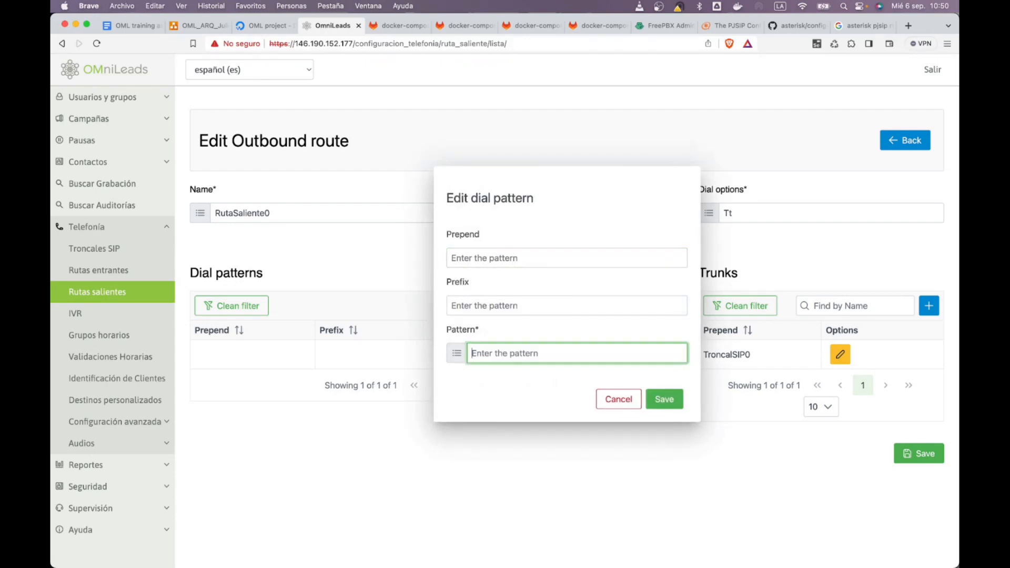
{"action": "type", "text": "XXXXXX"}
{"action": "key", "text": "super+a"}
{"action": "key", "text": "BackSpace"}
Step: Highlight the Pattern label, enter XXXXXXXX as the dial pattern and highlight the entered value
{"action": "left_click_drag", "start_coordinate": [448, 330], "coordinate": [480, 332]}
{"action": "left_click", "coordinate": [493, 355]}
{"action": "type", "text": "XXXXXXXX"}
{"action": "key", "text": "super+a"}
{"action": "key", "text": "Left"}
{"action": "key", "text": "super+a"}
{"action": "double_click", "coordinate": [494, 353]}
{"action": "key", "text": "Right"}
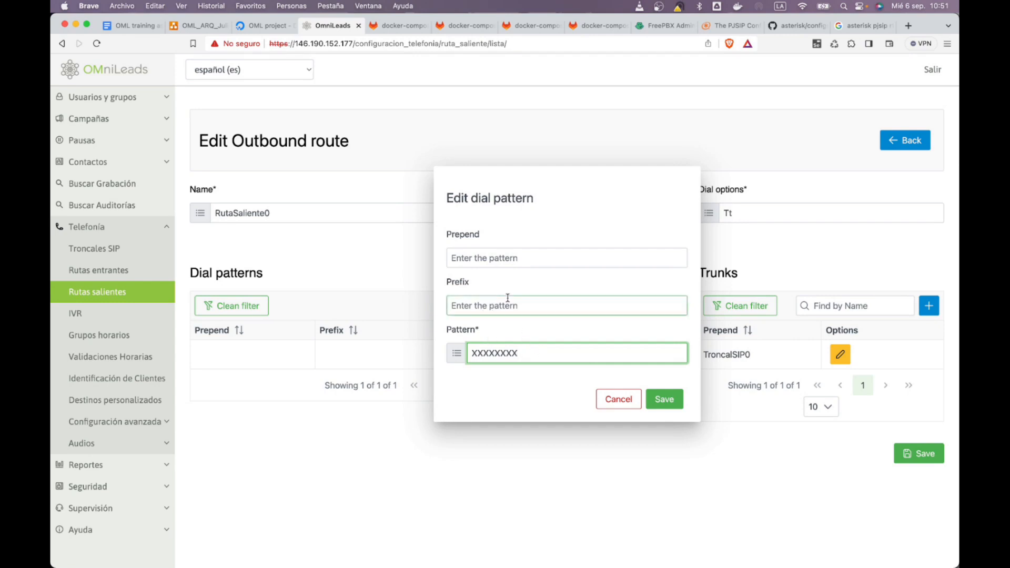
Step: Leave the prefix empty, set the pattern to XXXXXXXXX and save the dial pattern
{"action": "left_click", "coordinate": [523, 307]}
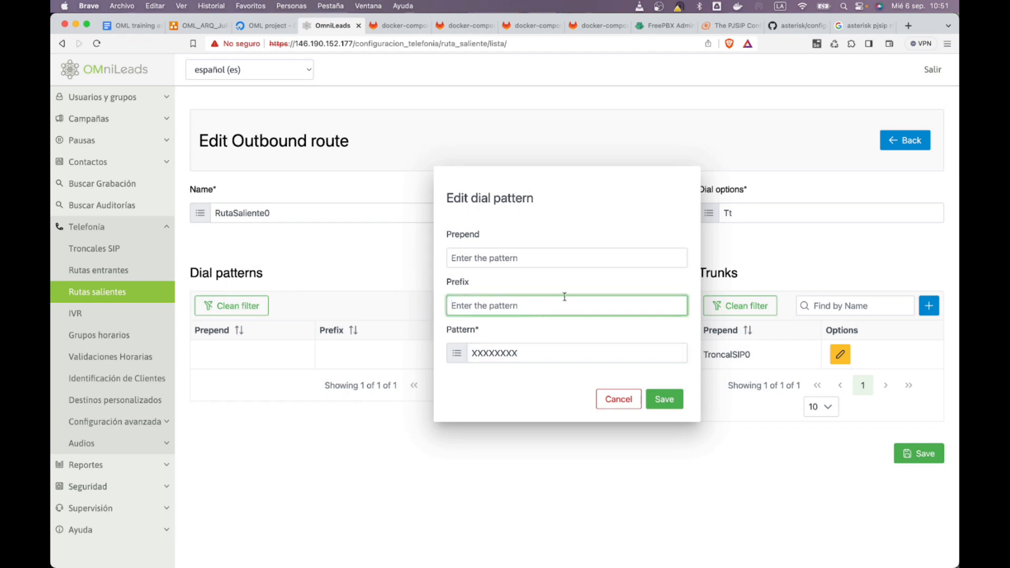
{"action": "key", "text": "Tab"}
{"action": "type", "text": "Z"}
{"action": "key", "text": "BackSpace"}
{"action": "type", "text": "X"}
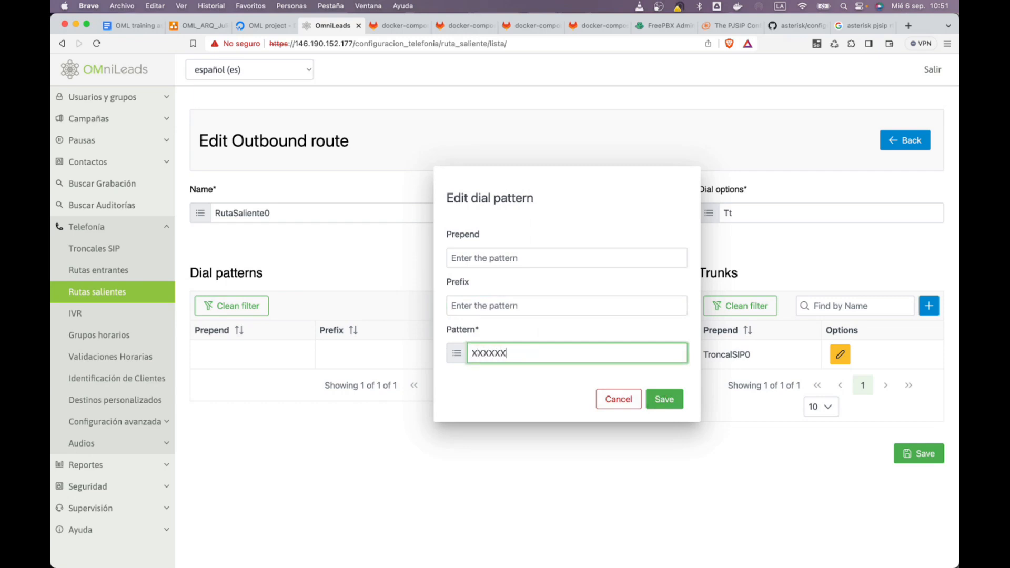
{"action": "left_click", "coordinate": [663, 399]}
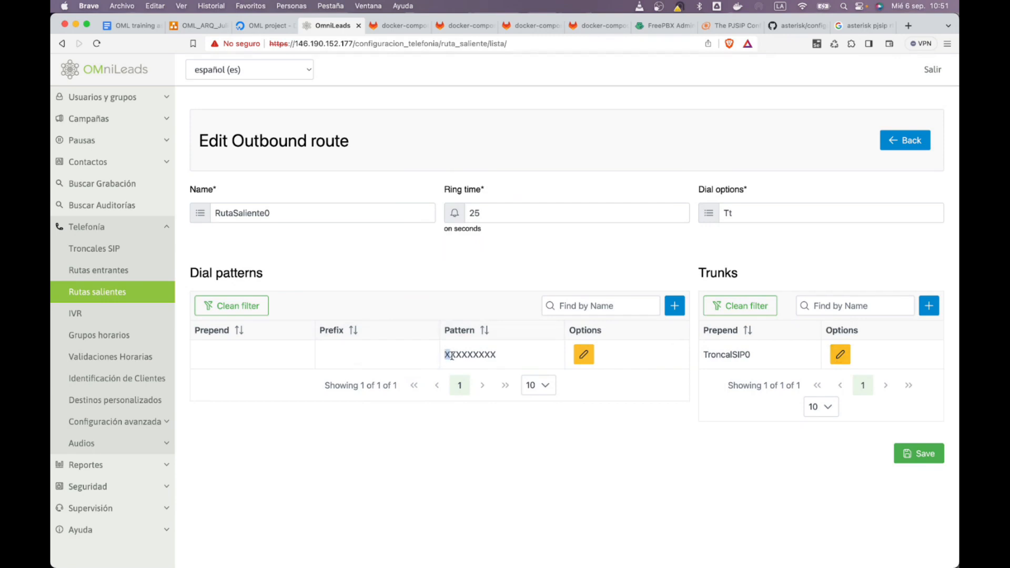
Step: Highlight the dial pattern, keep TroncalSIP0 as the route's trunk and save the outbound route
{"action": "left_click_drag", "start_coordinate": [444, 355], "coordinate": [516, 363]}
{"action": "left_click", "coordinate": [839, 361]}
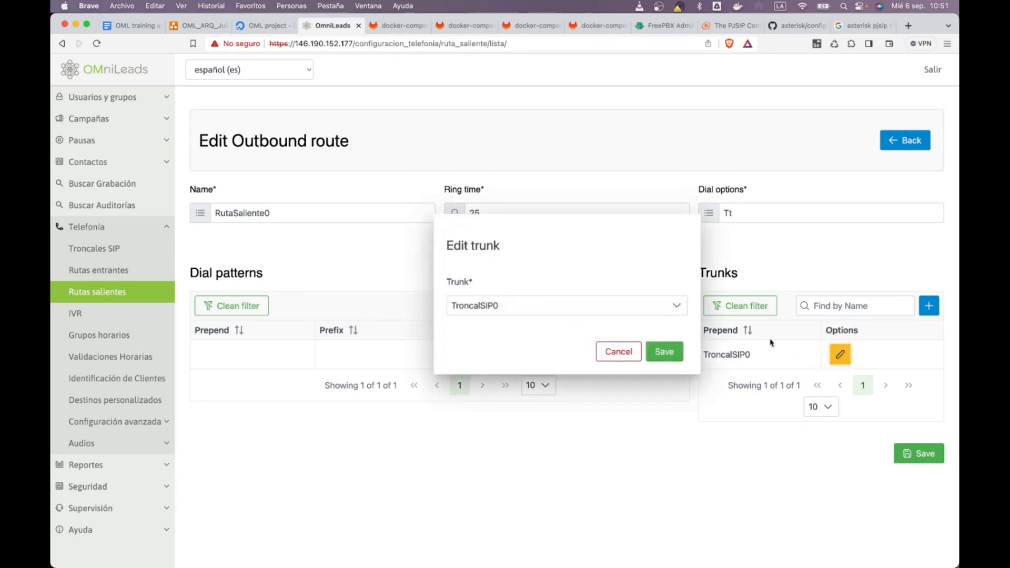
{"action": "left_click", "coordinate": [527, 305]}
{"action": "left_click", "coordinate": [528, 306]}
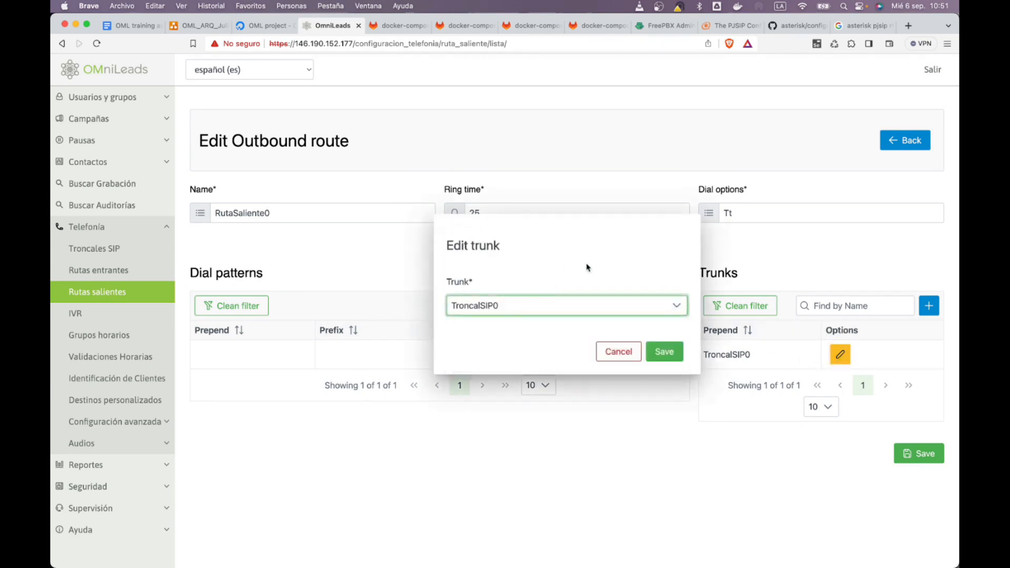
{"action": "left_click", "coordinate": [663, 350]}
{"action": "left_click", "coordinate": [919, 453]}
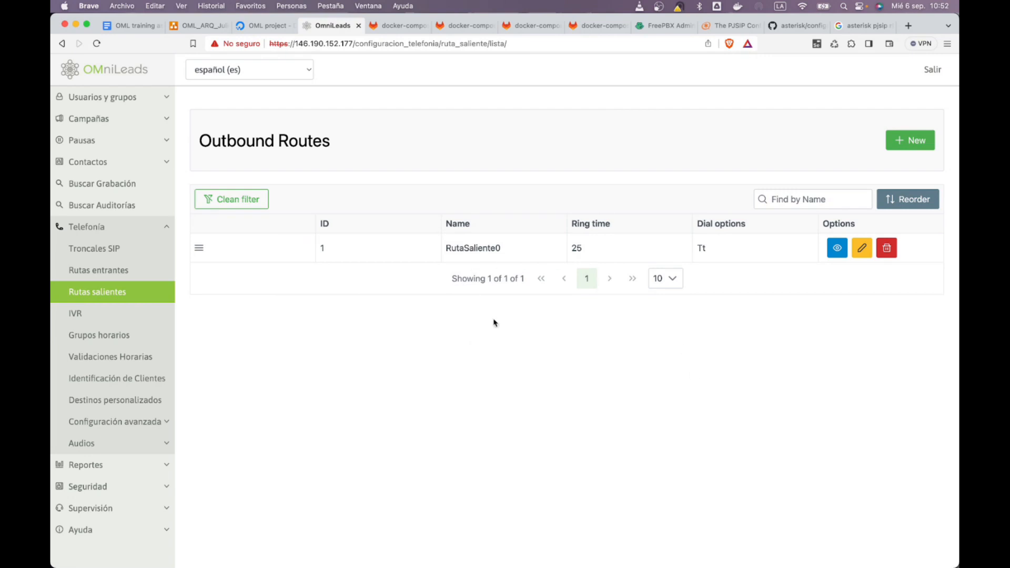
Step: Log out of OMniLeads and sign in as agent ag1 with the account password, re-entering it if rejected
{"action": "left_click", "coordinate": [930, 73]}
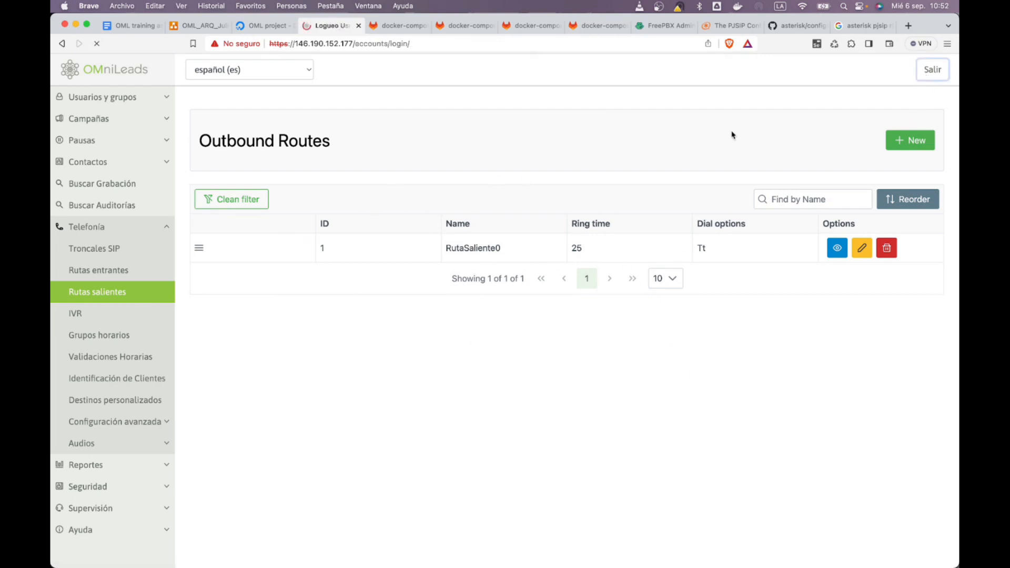
{"action": "type", "text": "ag1"}
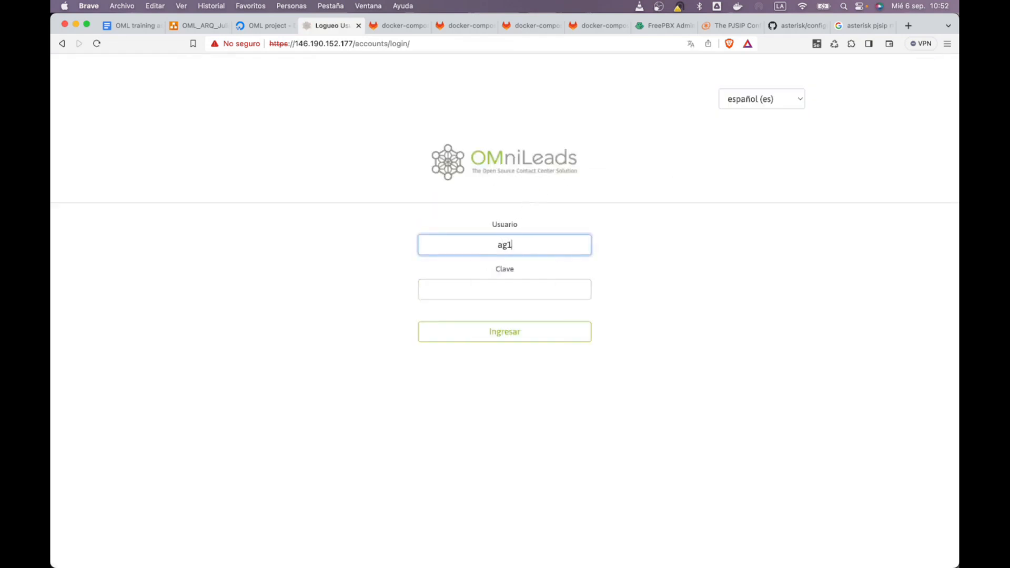
{"action": "key", "text": "Tab"}
{"action": "type", "text": "•••••••••"}
{"action": "key", "text": "Return"}
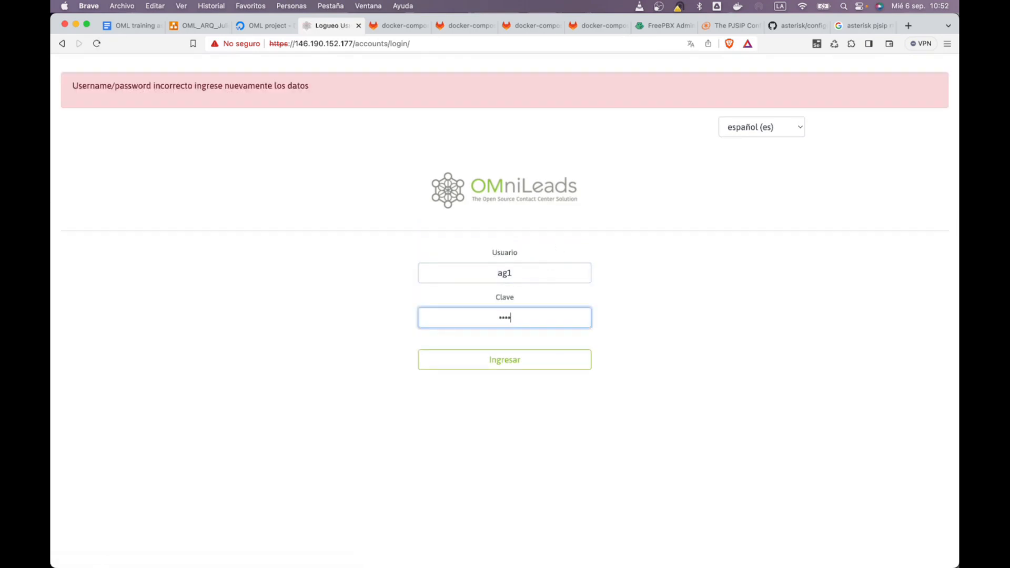
{"action": "type", "text": "•••••••••"}
{"action": "key", "text": "Return"}
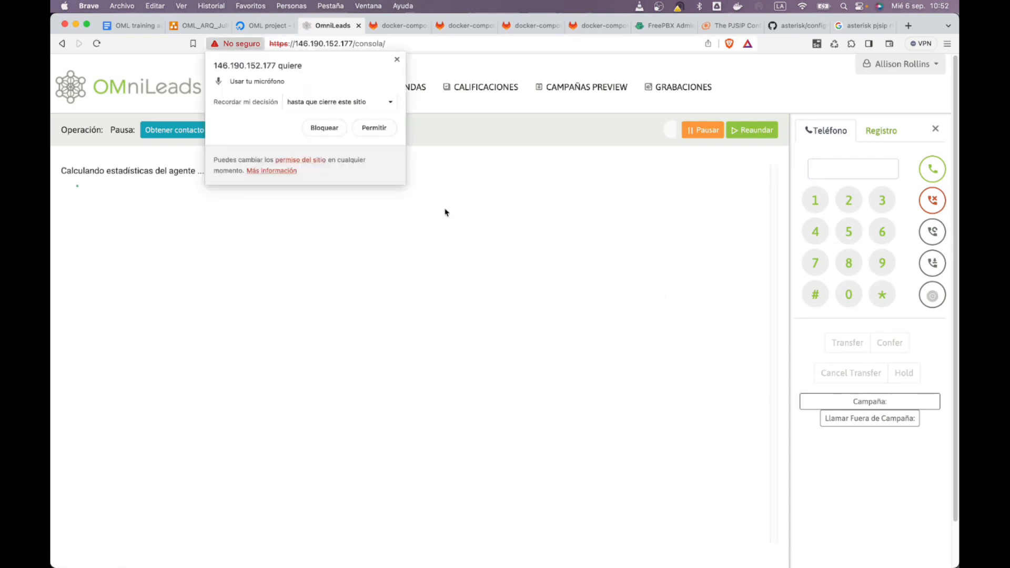
Step: Allow microphone use for this site and dial a nine-digit test number through campaign test_manual_01
{"action": "left_click", "coordinate": [374, 128]}
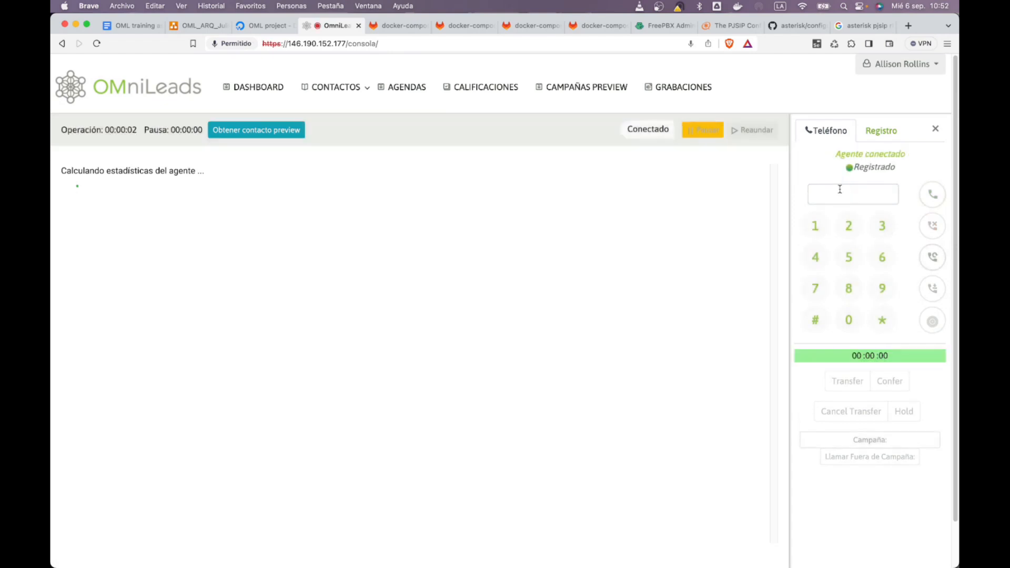
{"action": "left_click", "coordinate": [841, 190]}
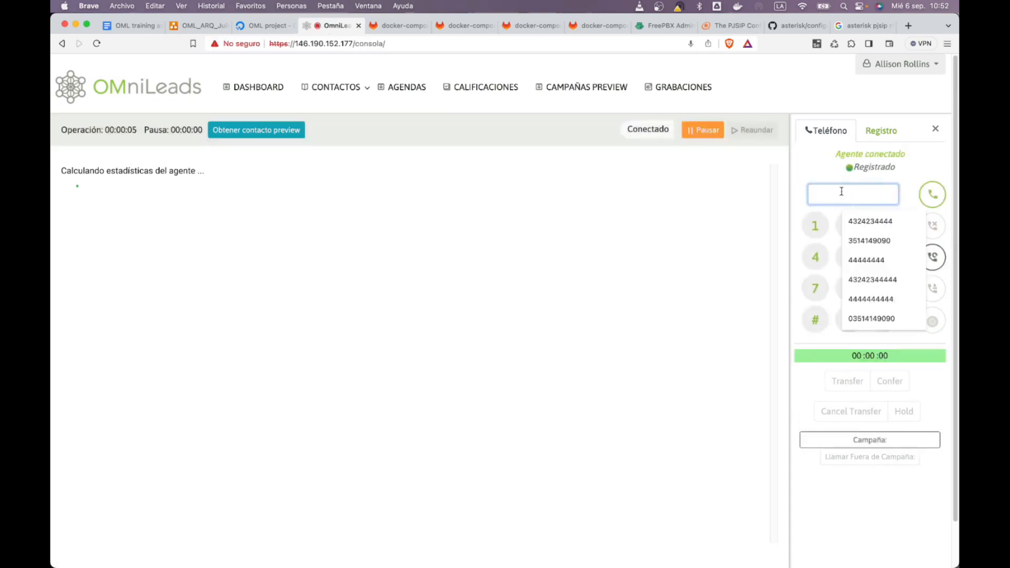
{"action": "type", "text": "888777666"}
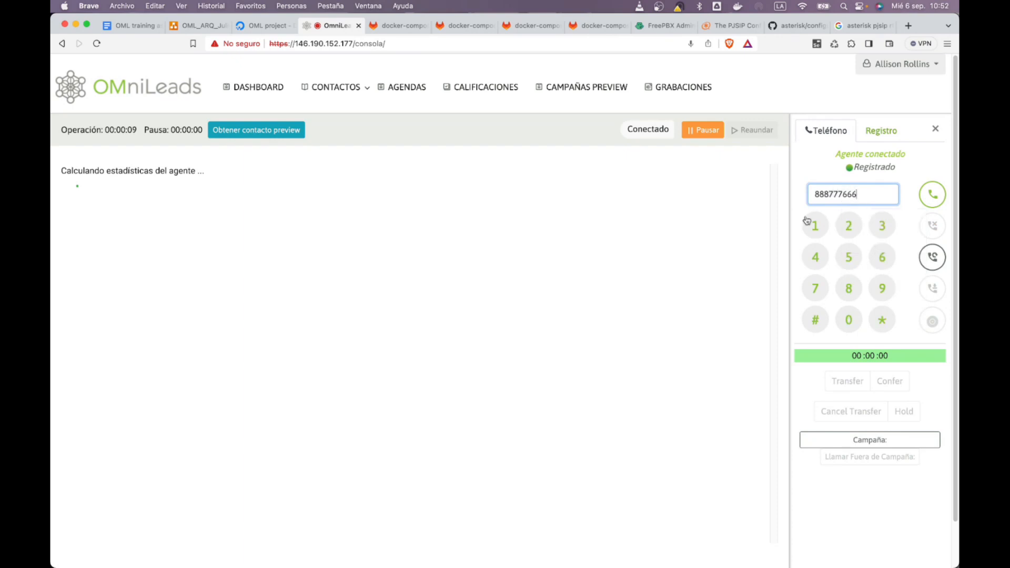
{"action": "left_click", "coordinate": [932, 194]}
{"action": "key", "text": "Return"}
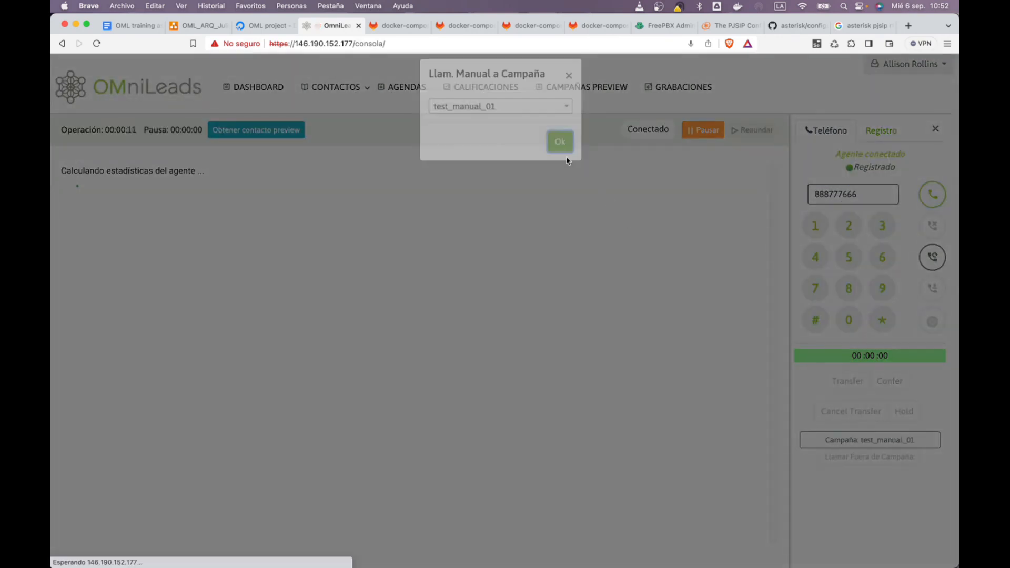
Step: Switch to the Asterisk console in iTerm2, clear it and add several blank prompt lines
{"action": "key", "text": "super+Tab"}
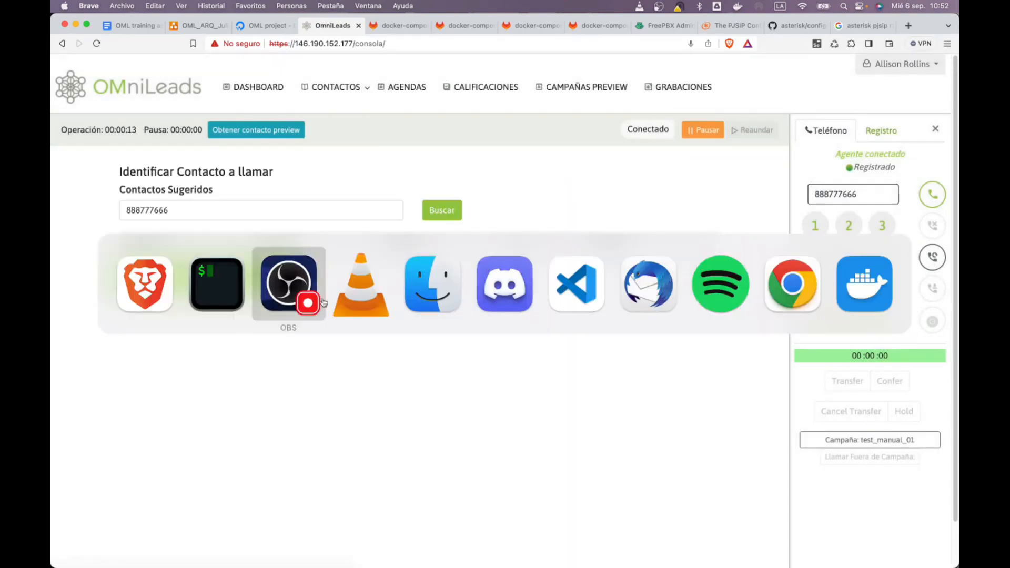
{"action": "left_click", "coordinate": [203, 293]}
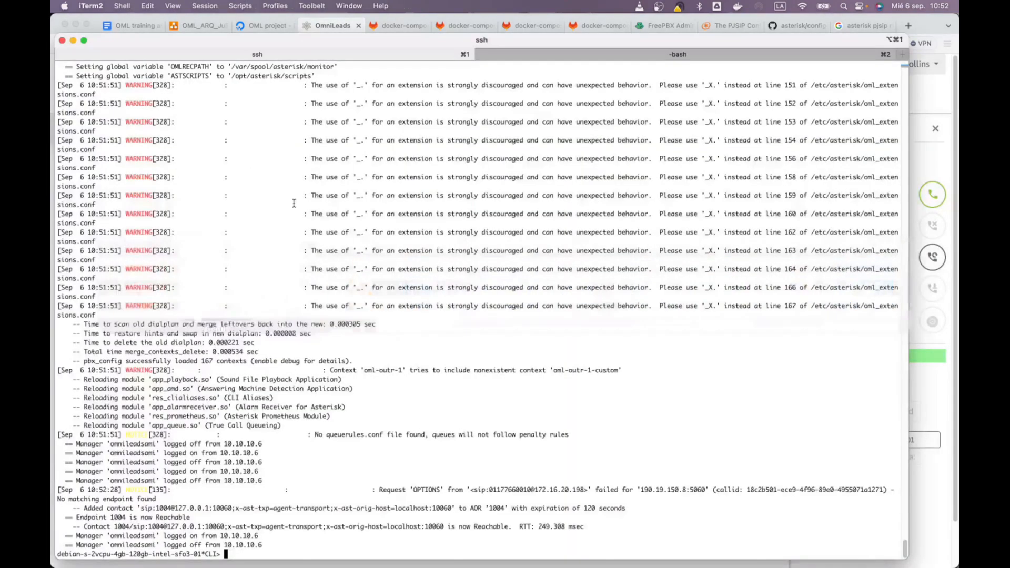
{"action": "key", "text": "super+k"}
{"action": "key", "text": "Return"}
{"action": "key", "text": "Return"}
{"action": "key", "text": "Return"}
{"action": "key", "text": "Return"}
{"action": "key", "text": "Return"}
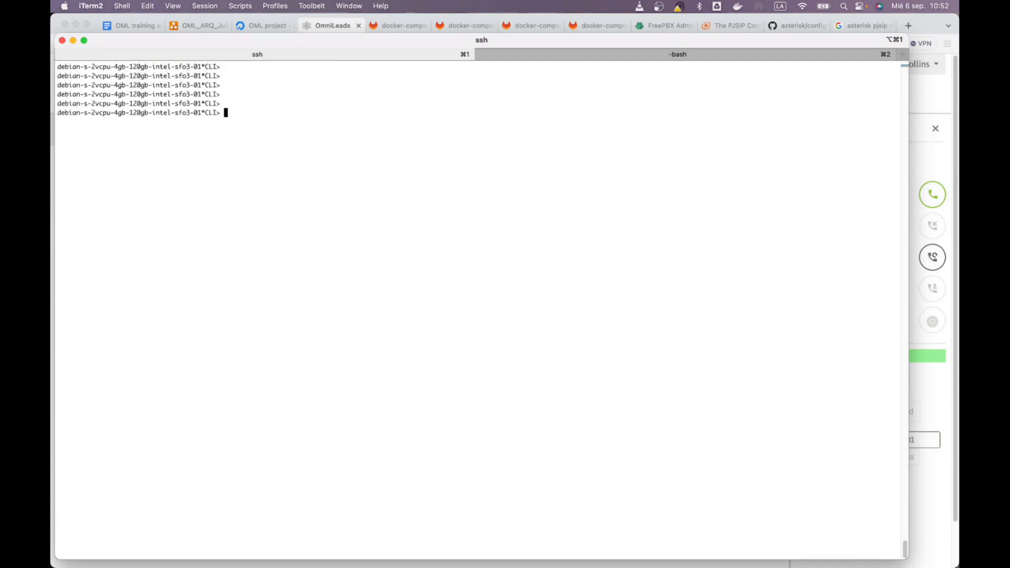
{"action": "key", "text": "Return"}
{"action": "key", "text": "Return"}
Step: Launch the call from the contact identification page in Brave and return to the Asterisk console
{"action": "key", "text": "super+Tab"}
{"action": "left_click", "coordinate": [287, 277]}
{"action": "key", "text": "super+Tab"}
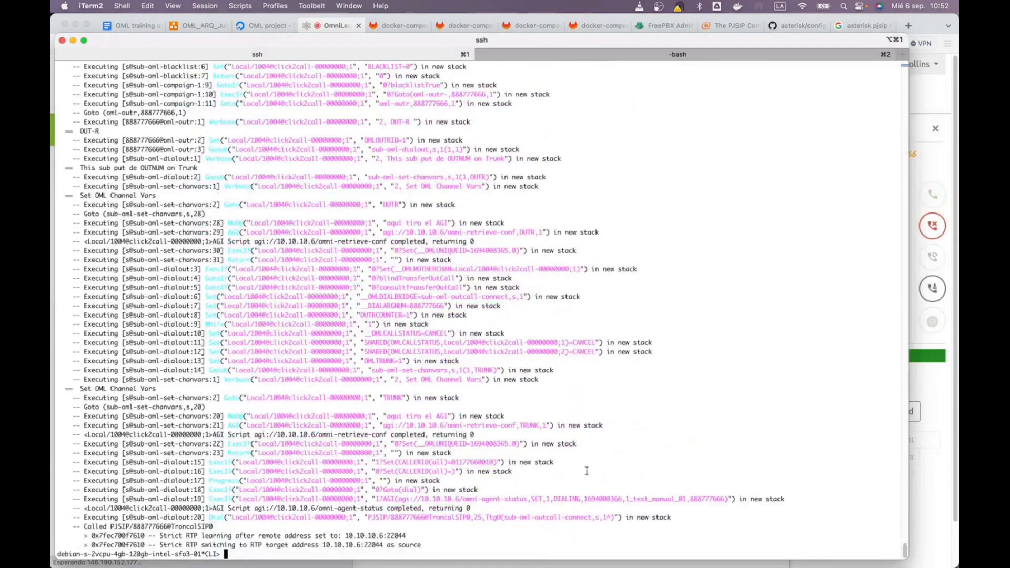
Step: Highlight the outgoing call's trace lines in the Asterisk console to examine its routing through TroncalSIP0
{"action": "left_click_drag", "start_coordinate": [492, 487], "coordinate": [413, 484]}
{"action": "left_click_drag", "start_coordinate": [234, 482], "coordinate": [133, 465]}
{"action": "left_click", "coordinate": [486, 473]}
{"action": "left_click_drag", "start_coordinate": [472, 471], "coordinate": [312, 472]}
{"action": "left_click", "coordinate": [328, 473]}
Step: Add blank prompt lines below the call trace and switch back to the agent console in Brave
{"action": "key", "text": "Return"}
{"action": "key", "text": "Return"}
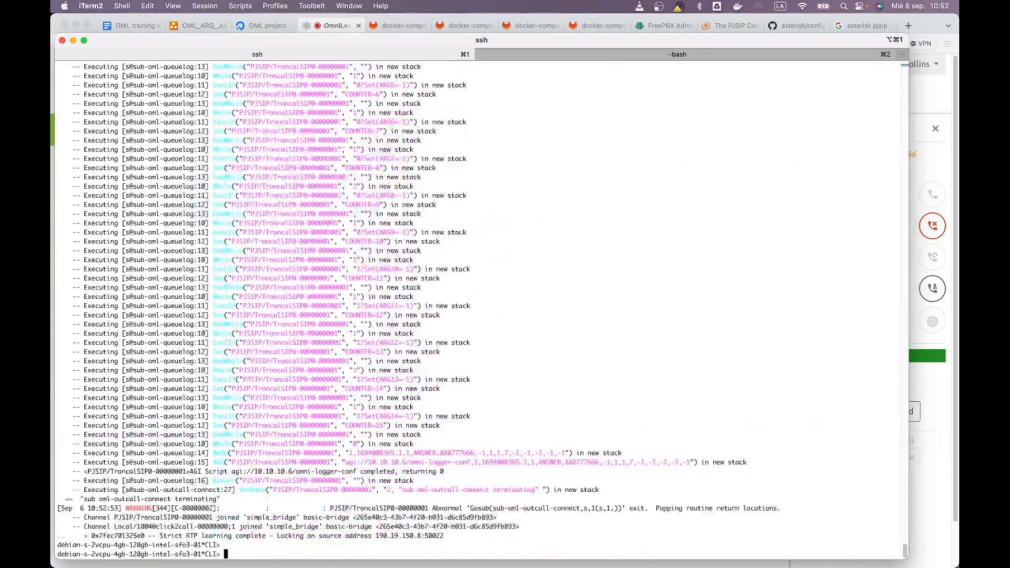
{"action": "key", "text": "Return"}
{"action": "key", "text": "Return"}
{"action": "key", "text": "Return"}
{"action": "key", "text": "Return"}
{"action": "key", "text": "Return"}
{"action": "key", "text": "Return"}
{"action": "key", "text": "Return"}
{"action": "key", "text": "Return"}
{"action": "key", "text": "Return"}
{"action": "key", "text": "Return"}
{"action": "key", "text": "super+Tab"}
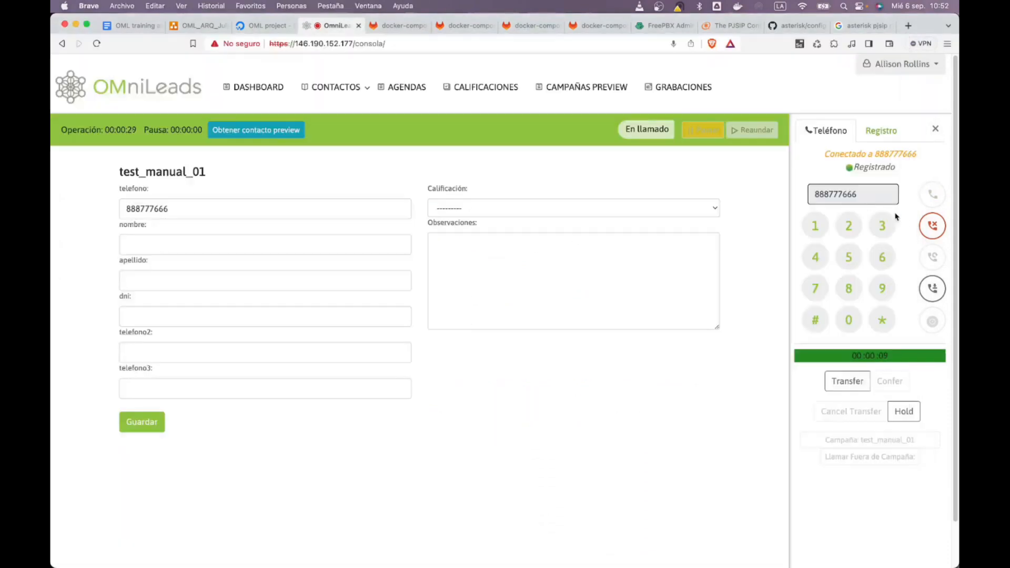
Step: Hang up the active call in the agent's phone
{"action": "left_click", "coordinate": [931, 225]}
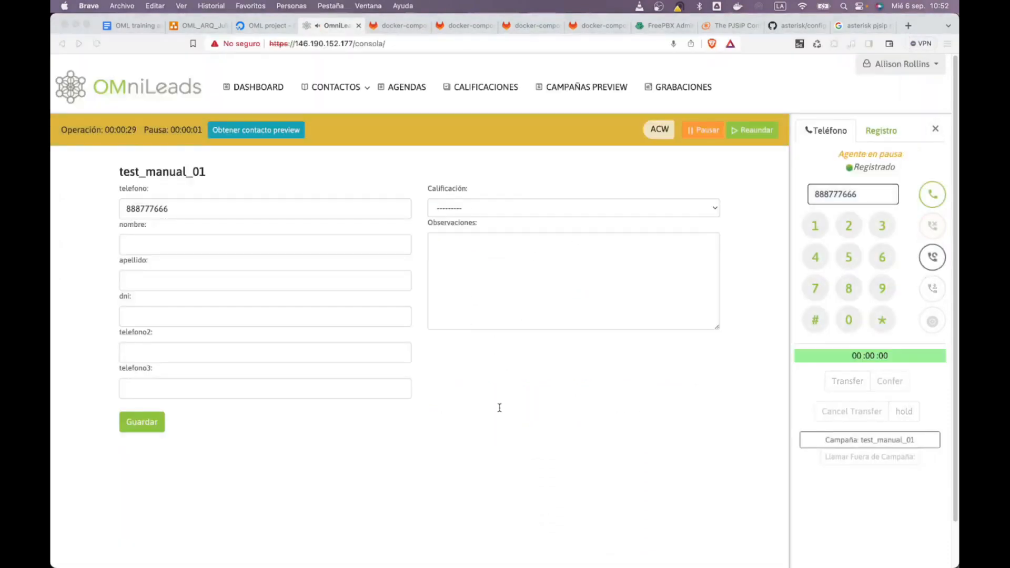
{"action": "key", "text": "super+Tab"}
{"action": "key", "text": "super+Tab"}
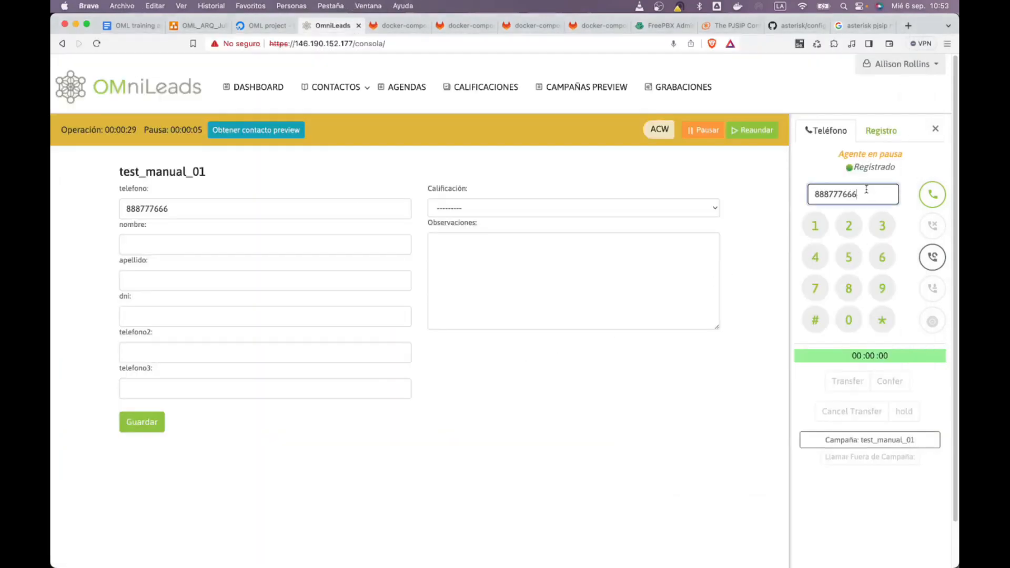
Step: Append two extra digits to the dialled number and launch the call without identifying a contact
{"action": "type", "text": "44"}
{"action": "left_click", "coordinate": [932, 194]}
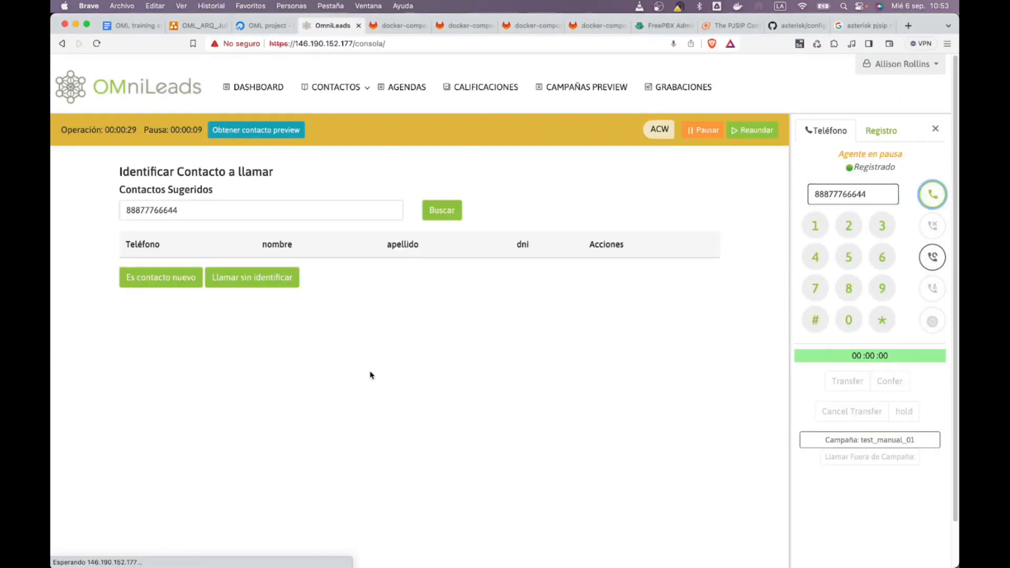
{"action": "left_click", "coordinate": [276, 284]}
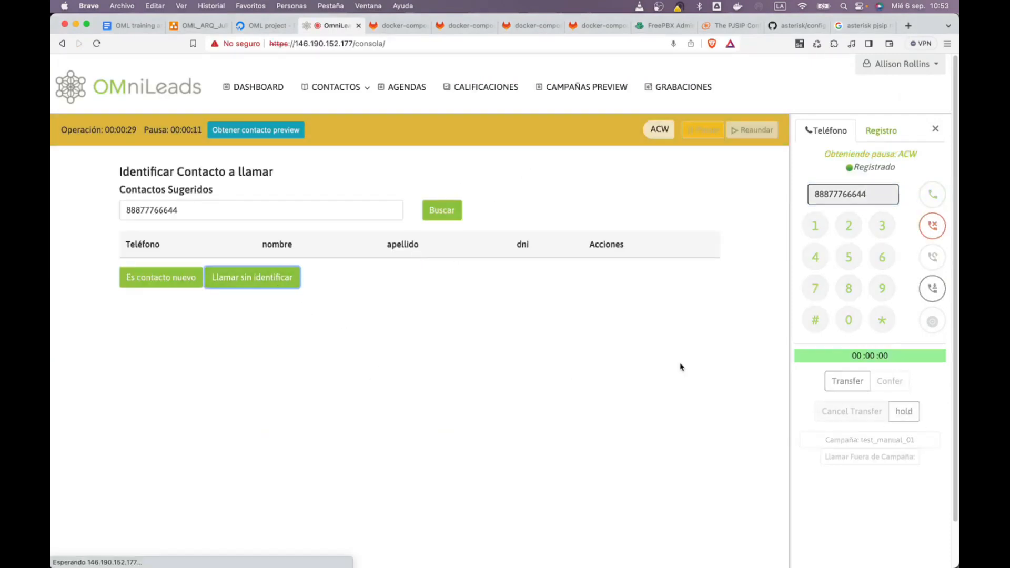
Step: Switch to the Asterisk console in iTerm2 and highlight the call's NONDIALPLAN event in the trace
{"action": "key", "text": "super+Tab"}
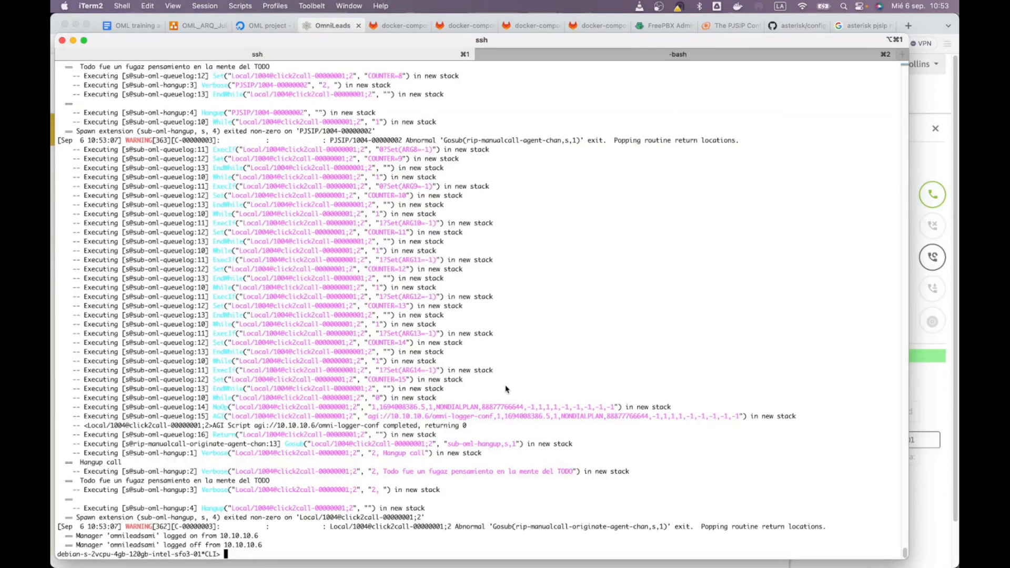
{"action": "left_click_drag", "start_coordinate": [437, 408], "coordinate": [485, 409]}
{"action": "left_click", "coordinate": [527, 421]}
Step: Leave the Asterisk console, clear the terminal and try to run ./oml_manage --psql
{"action": "key", "text": "ctrl+c"}
{"action": "key", "text": "ctrl+l"}
{"action": "type", "text": "./oml_manage "}
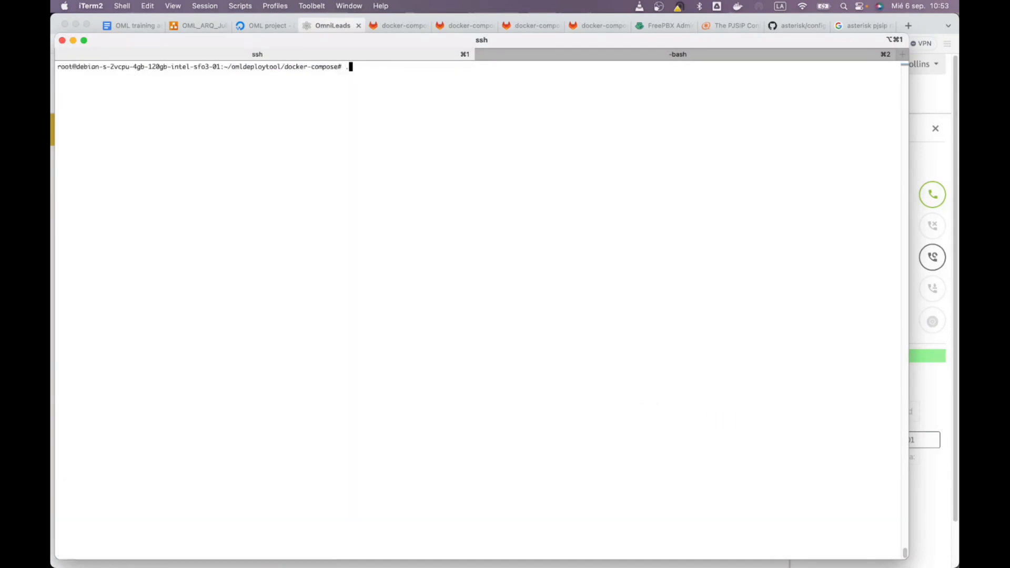
{"action": "type", "text": "--psql"}
{"action": "key", "text": "Return"}
{"action": "key", "text": "Return"}
{"action": "key", "text": "Return"}
{"action": "key", "text": "Return"}
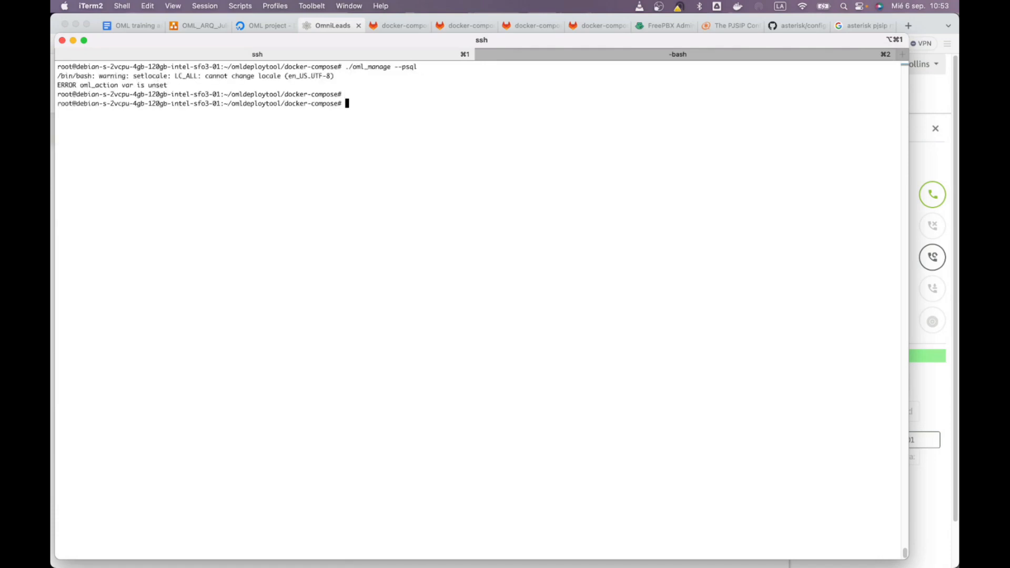
{"action": "key", "text": "ctrl+l"}
{"action": "key", "text": "Up"}
{"action": "key", "text": "Left"}
{"action": "key", "text": "Left"}
{"action": "key", "text": "Left"}
{"action": "key", "text": "Left"}
{"action": "key", "text": "Left"}
{"action": "key", "text": "Left"}
{"action": "key", "text": "Left"}
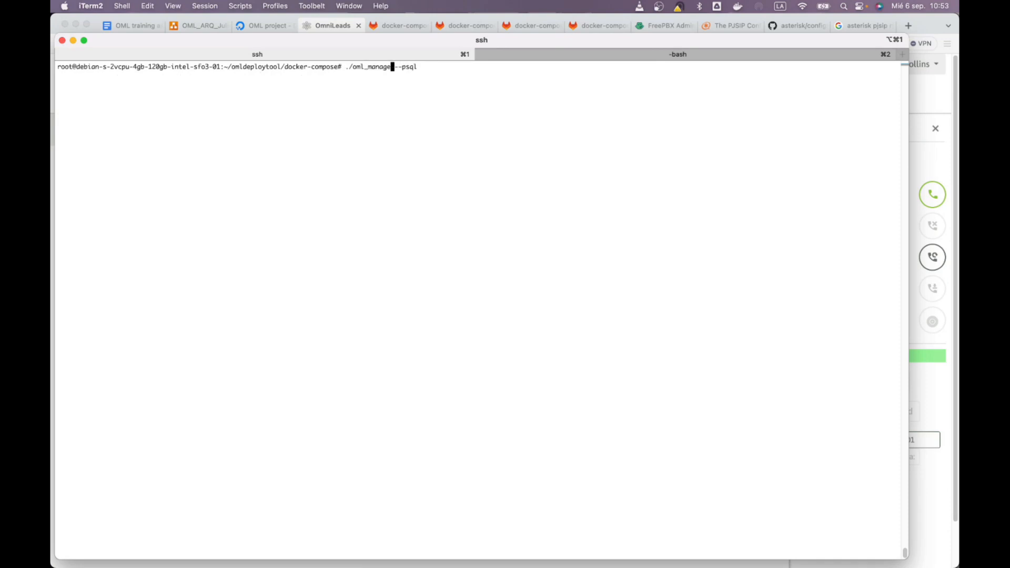
{"action": "key", "text": "ctrl+c"}
{"action": "key", "text": "ctrl+l"}
{"action": "key", "text": "Return"}
{"action": "key", "text": "Return"}
{"action": "key", "text": "Return"}
{"action": "key", "text": "Return"}
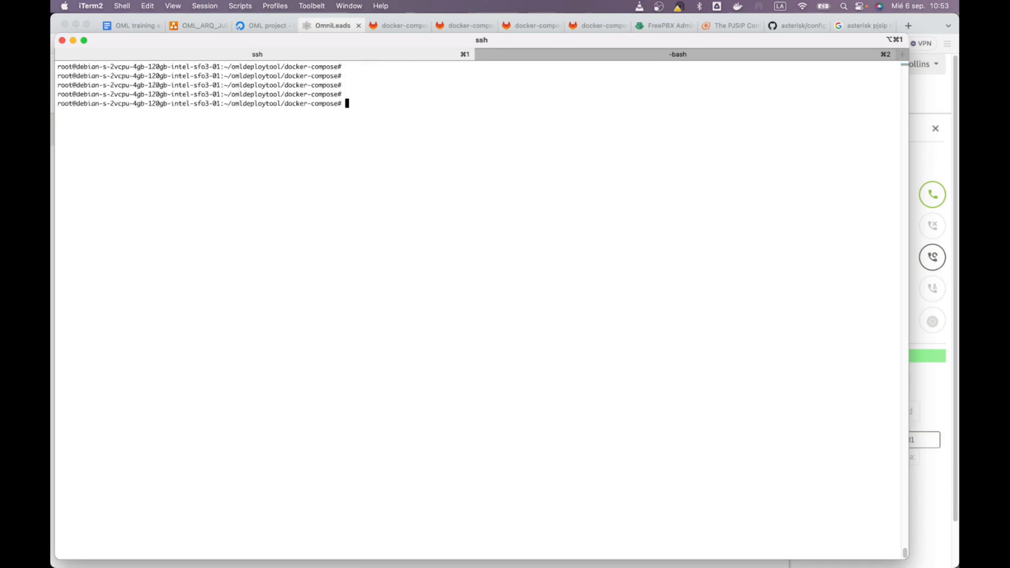
Step: Open a PostgreSQL session with docker exec -it oml-postgres psql -U omnileads
{"action": "type", "text": "docker exec  -it oml-postgres "}
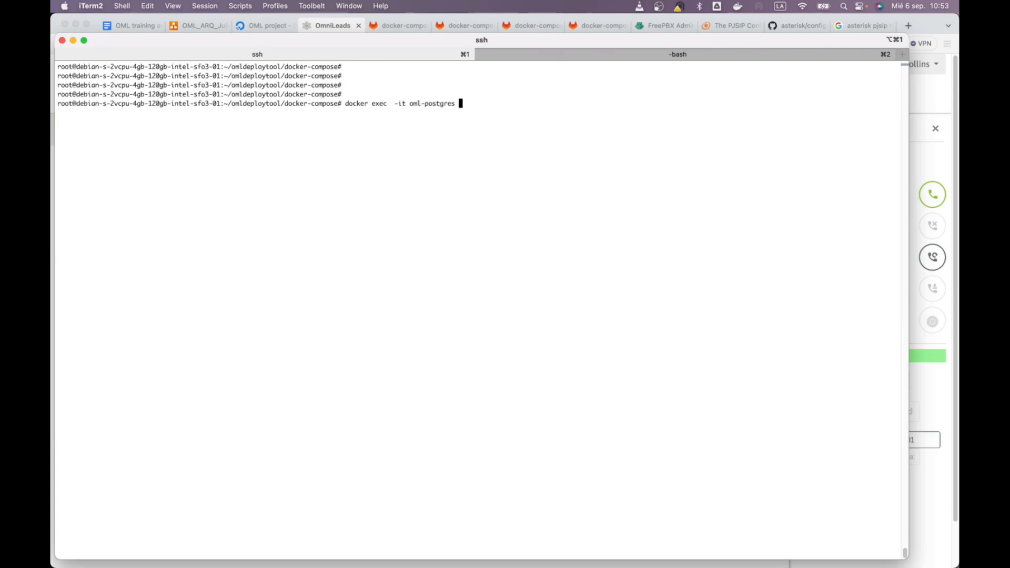
{"action": "type", "text": "psql -U omnileads"}
{"action": "key", "text": "Return"}
{"action": "key", "text": "Return"}
{"action": "key", "text": "Return"}
{"action": "key", "text": "Return"}
Step: Query the call log with select * from reportes_app_llamadalog;
{"action": "type", "text": "select * fromre"}
{"action": "key", "text": "BackSpace"}
{"action": "key", "text": "BackSpace"}
{"action": "key", "text": "BackSpace"}
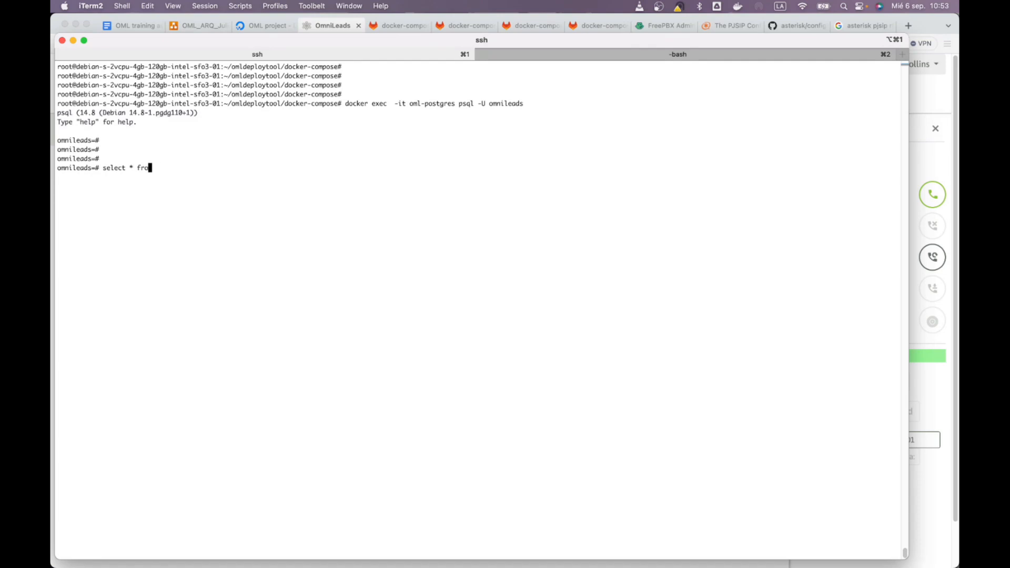
{"action": "key", "text": "BackSpace"}
{"action": "key", "text": "BackSpace"}
{"action": "key", "text": "BackSpace"}
{"action": "type", "text": "from reportes_app_llamadalog;"}
{"action": "key", "text": "Return"}
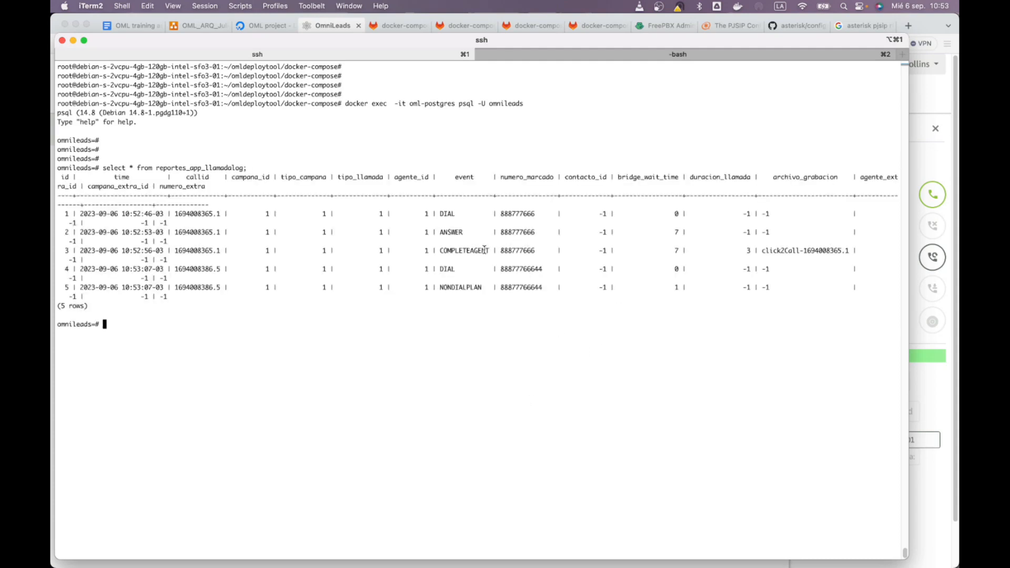
Step: Highlight the event and numero_marcado values in the query output to compare the two calls' records
{"action": "left_click_drag", "start_coordinate": [427, 210], "coordinate": [470, 254]}
{"action": "left_click_drag", "start_coordinate": [441, 287], "coordinate": [479, 282]}
{"action": "left_click", "coordinate": [547, 320]}
{"action": "left_click_drag", "start_coordinate": [535, 288], "coordinate": [417, 289]}
{"action": "left_click", "coordinate": [515, 290]}
{"action": "left_click_drag", "start_coordinate": [532, 251], "coordinate": [495, 245]}
{"action": "left_click_drag", "start_coordinate": [542, 269], "coordinate": [506, 286]}
{"action": "left_click", "coordinate": [625, 219]}
Step: Clear the psql terminal, switch to Brave and log the agent out of OMniLeads
{"action": "key", "text": "ctrl+l"}
{"action": "key", "text": "super+Tab"}
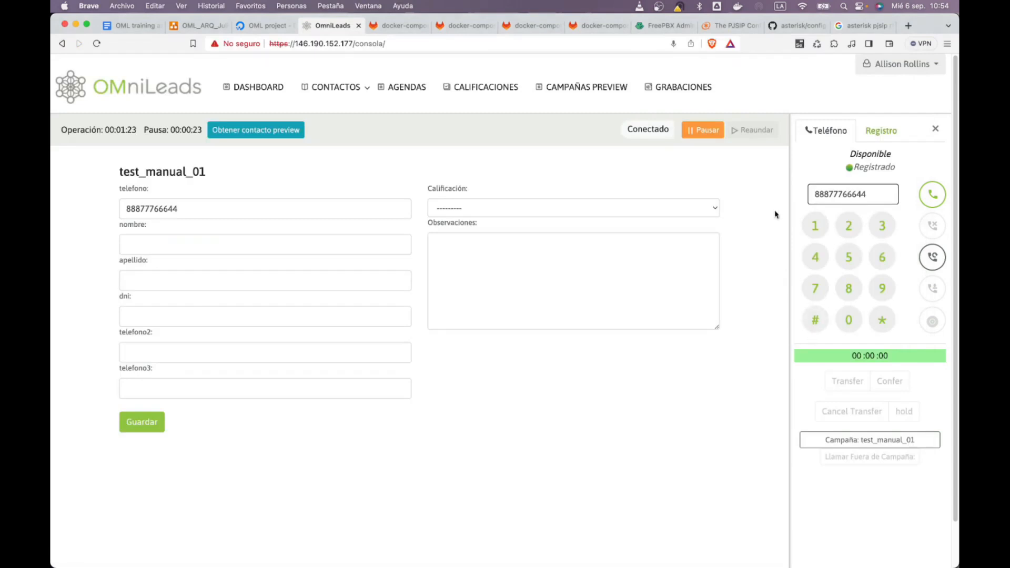
{"action": "left_click", "coordinate": [874, 66]}
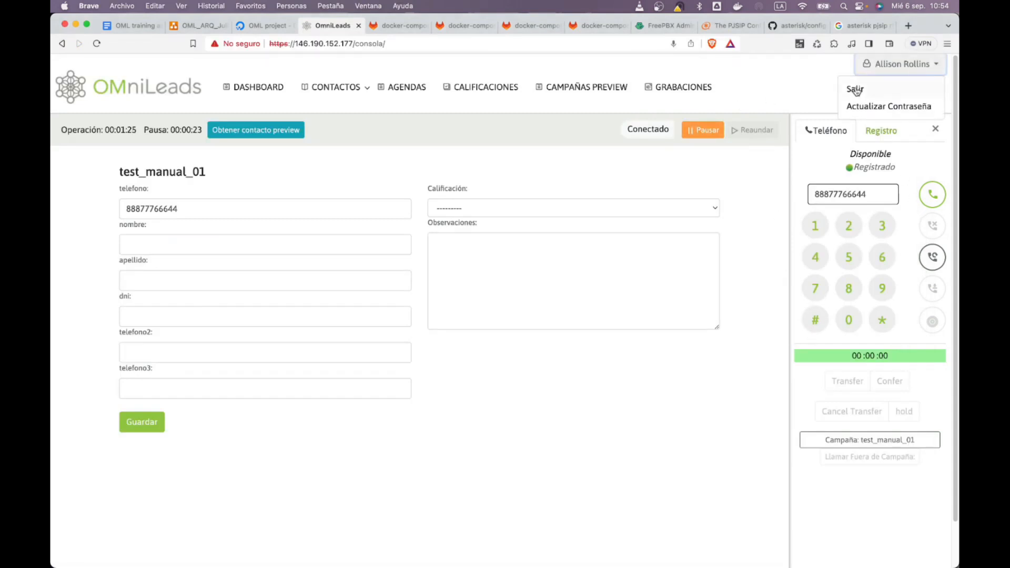
{"action": "left_click", "coordinate": [857, 89]}
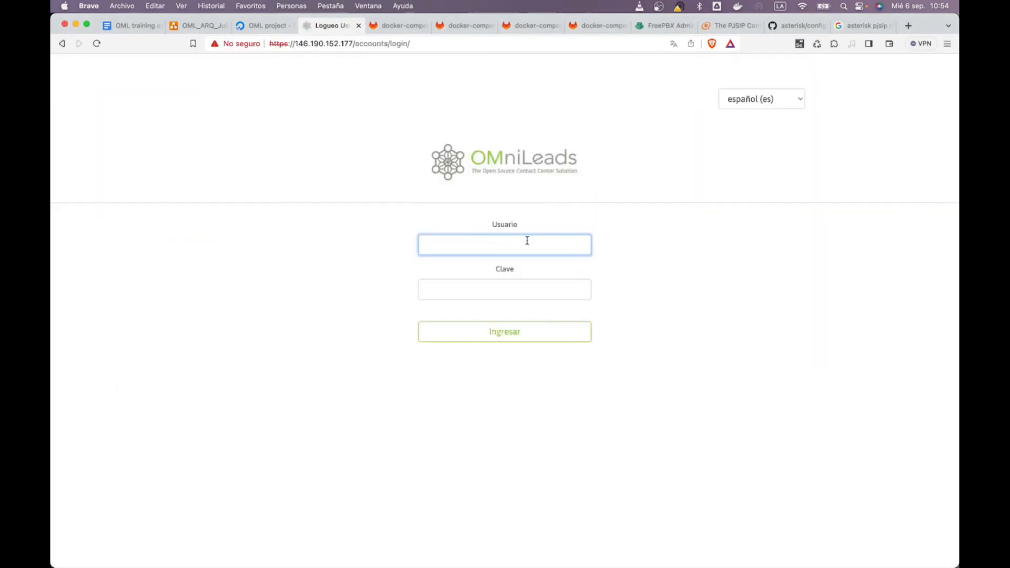
Step: Log in to OMniLeads as admin, entering the account password
{"action": "left_click", "coordinate": [525, 243]}
{"action": "left_click", "coordinate": [523, 270]}
{"action": "left_click", "coordinate": [522, 289]}
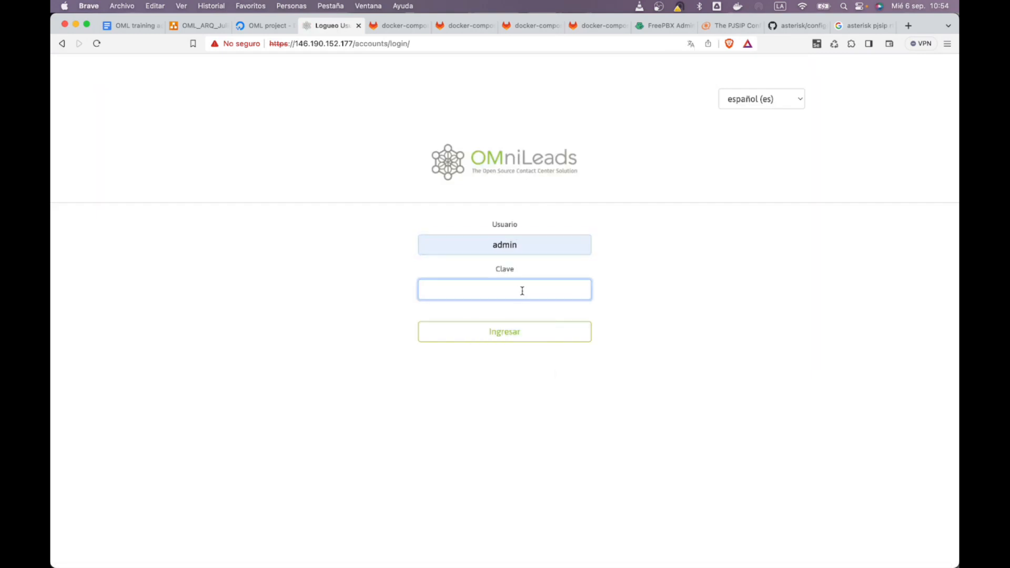
{"action": "type", "text": "••••••••••"}
{"action": "key", "text": "Return"}
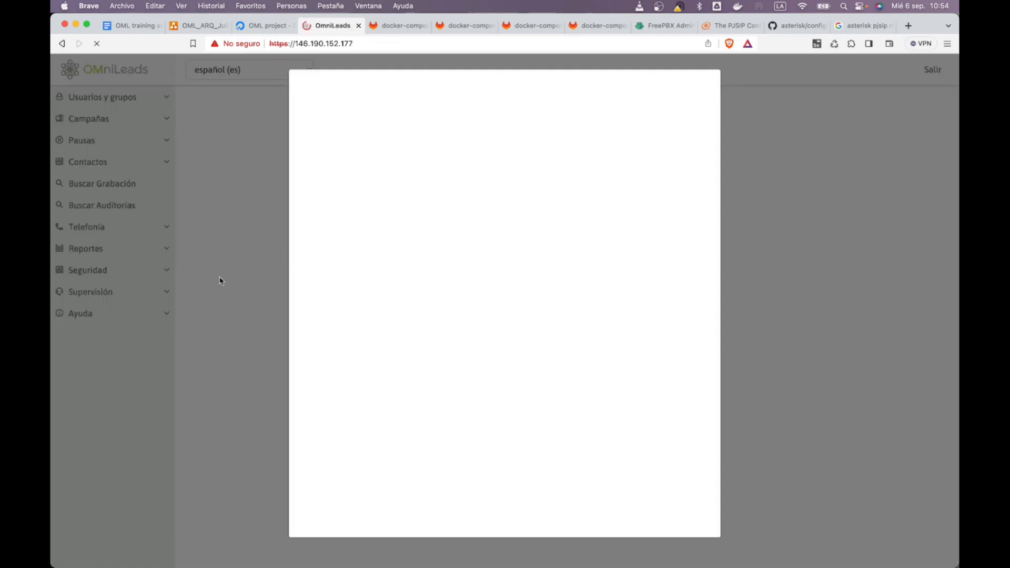
Step: Dismiss the start-up dialog and open SIP trunk TroncalSIP0 to examine its SIP parameters
{"action": "left_click", "coordinate": [219, 279]}
{"action": "left_click", "coordinate": [162, 221]}
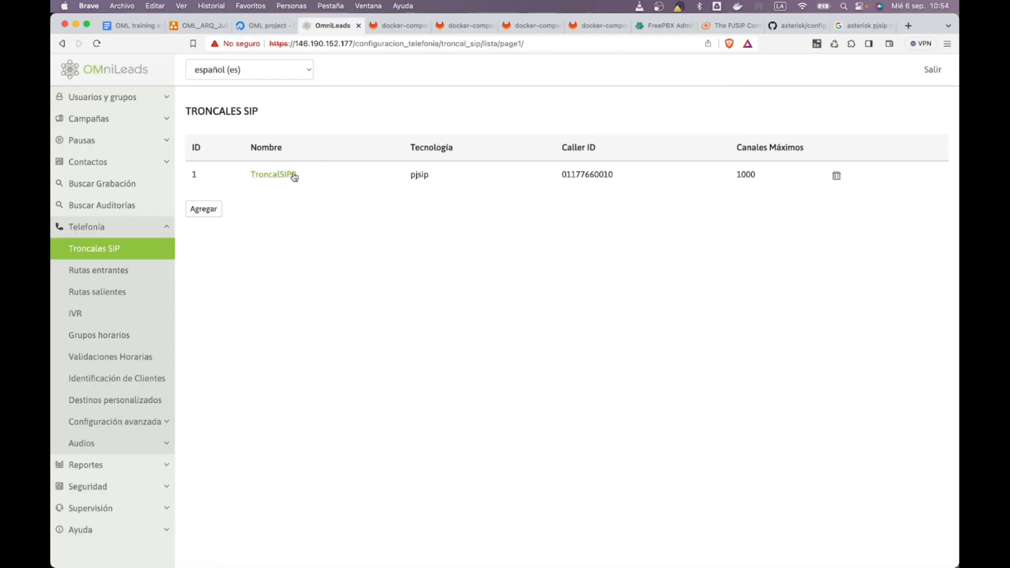
{"action": "left_click", "coordinate": [292, 175]}
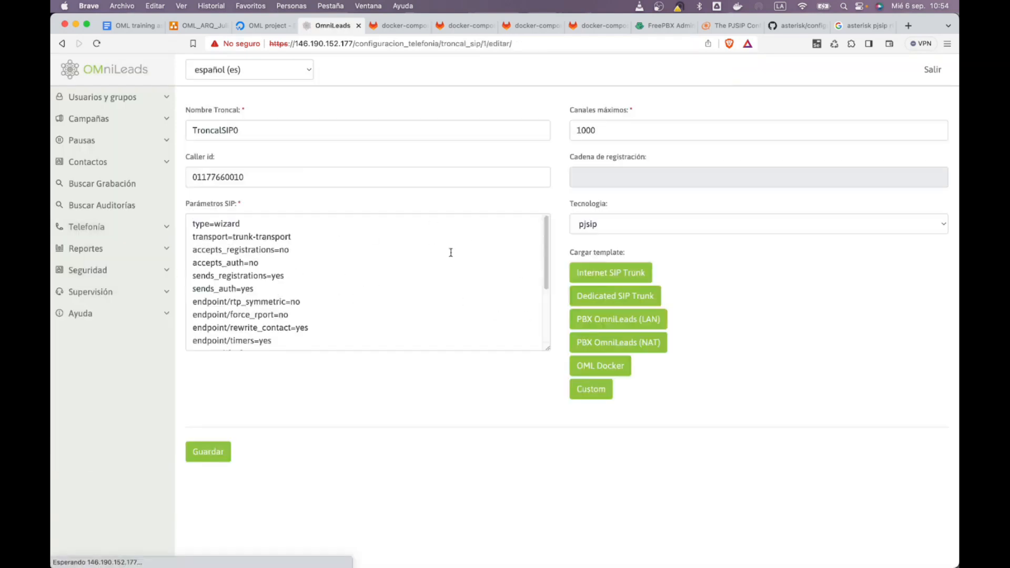
{"action": "scroll", "coordinate": [420, 258], "scroll_direction": "down", "scroll_amount": 5}
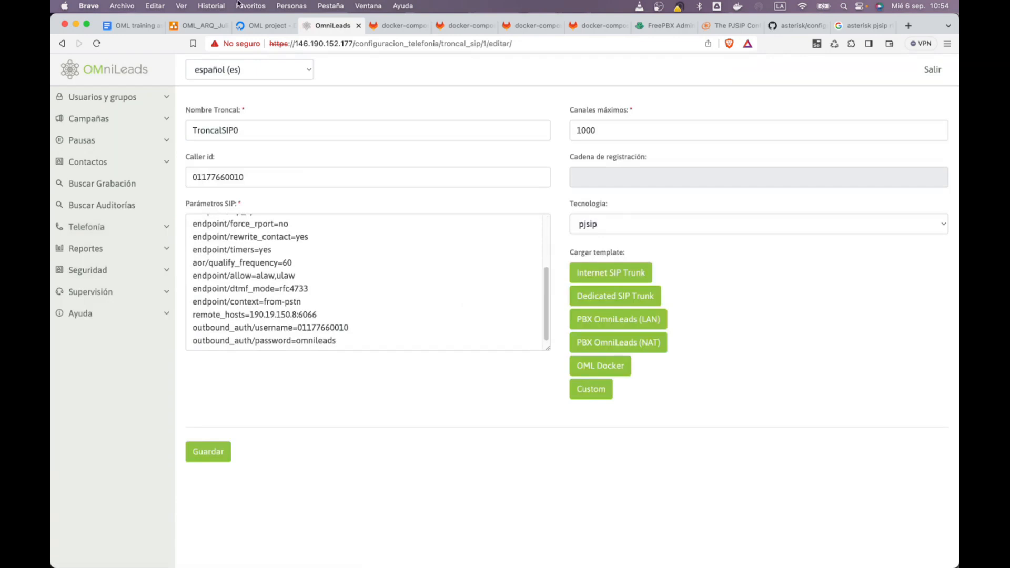
Step: Switch to the architecture diagram in diagrams.net and select the ASTERISK box on the docker-compose VPS page
{"action": "left_click", "coordinate": [181, 27]}
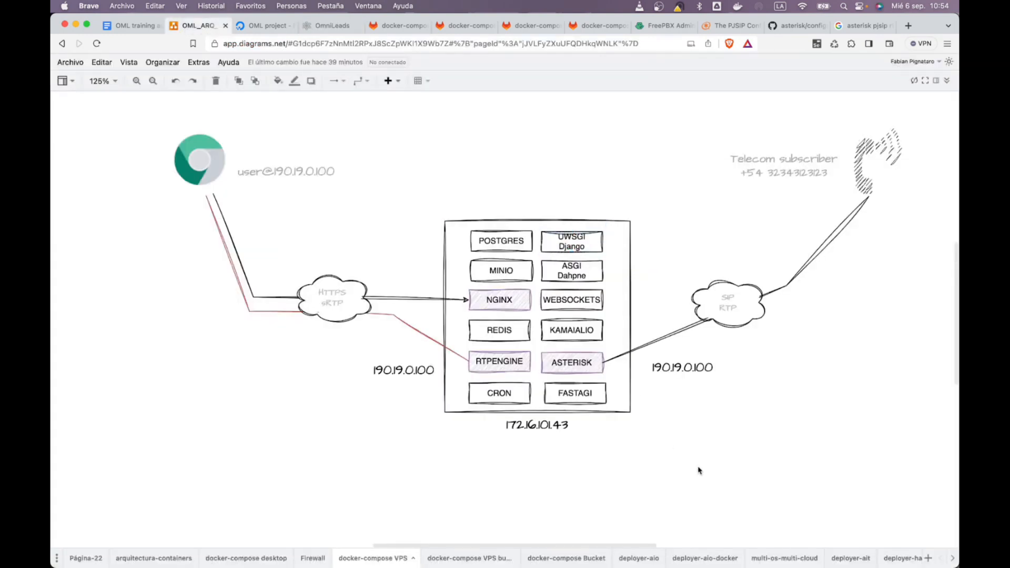
{"action": "left_click", "coordinate": [582, 370]}
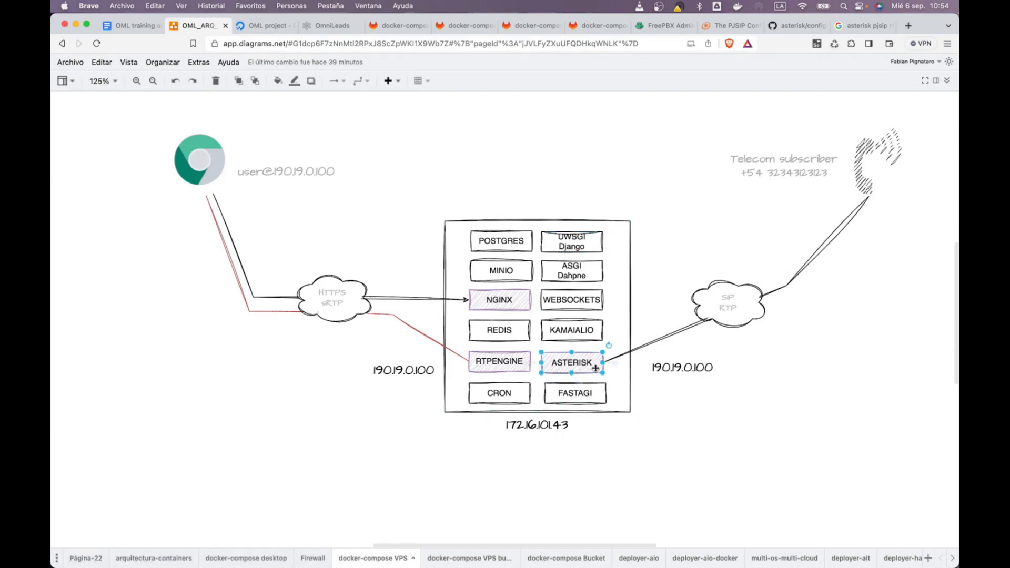